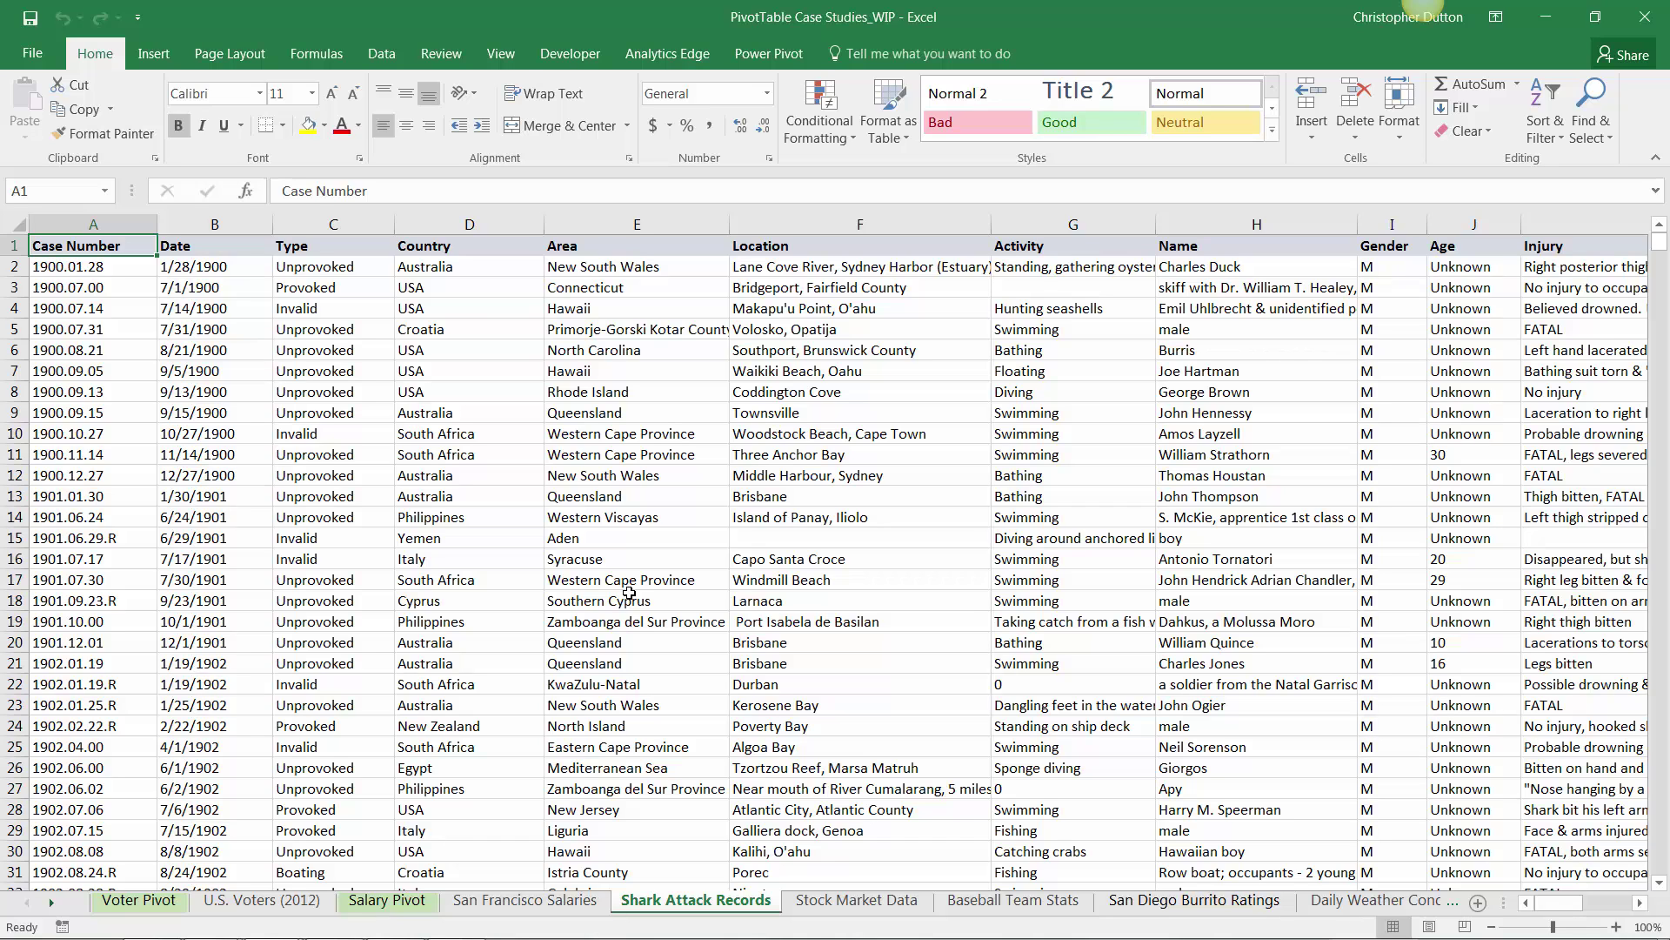
Step: Create a PivotTable from the full shark attack data range on a new worksheet
key(ctrl+shift+End)
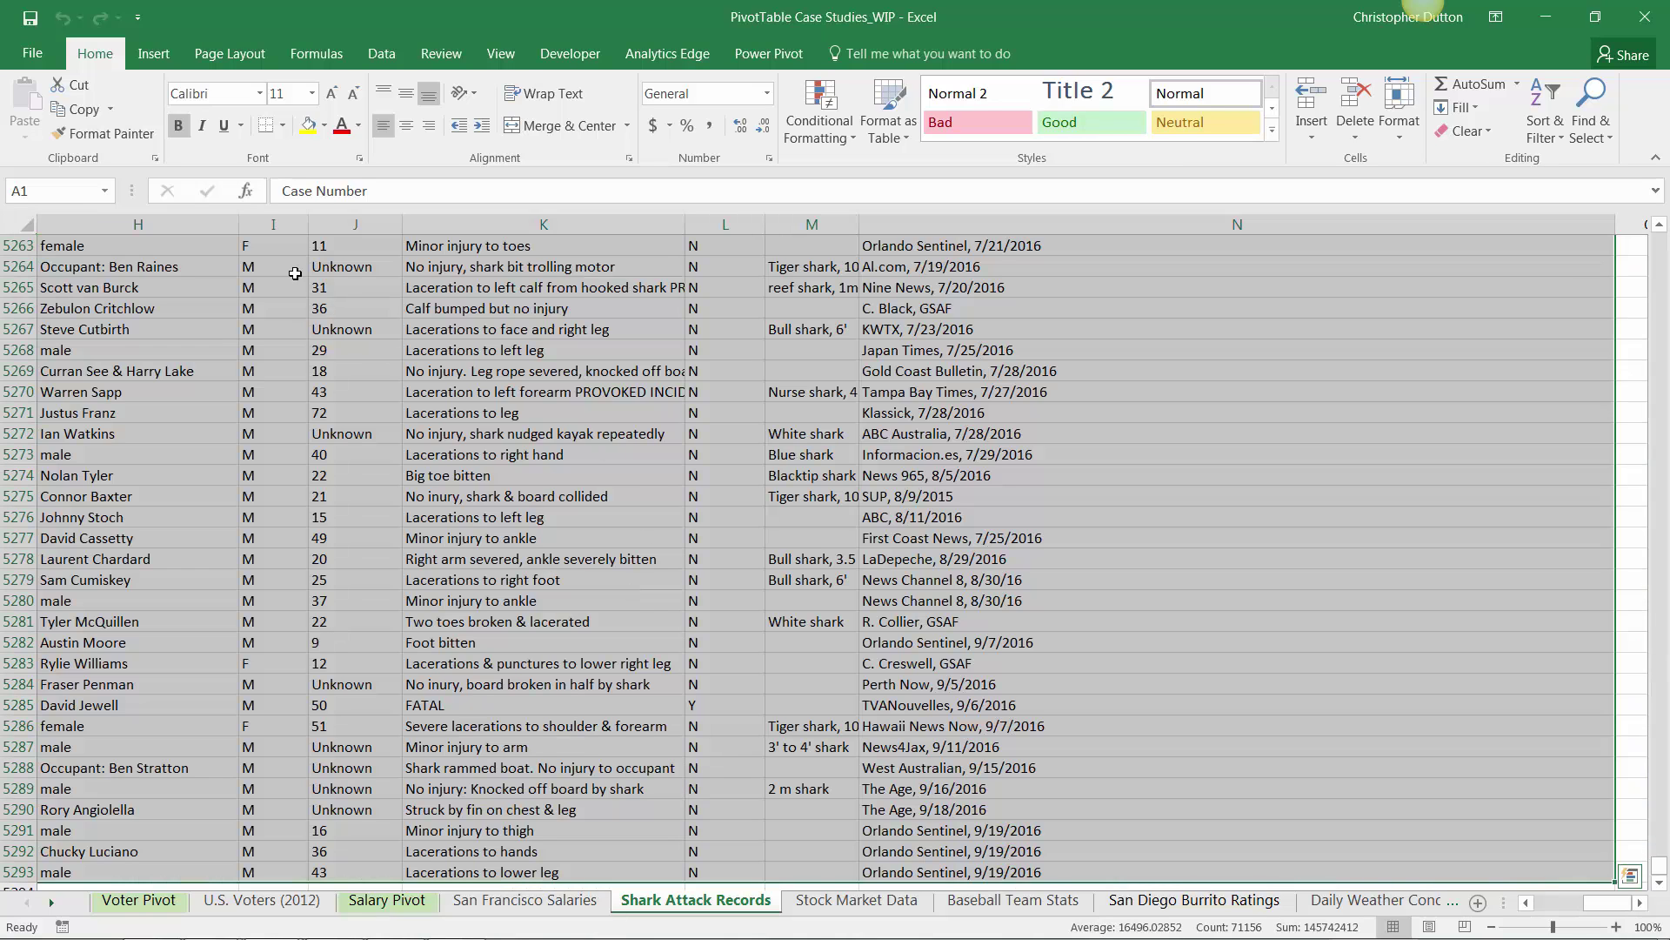
click(154, 53)
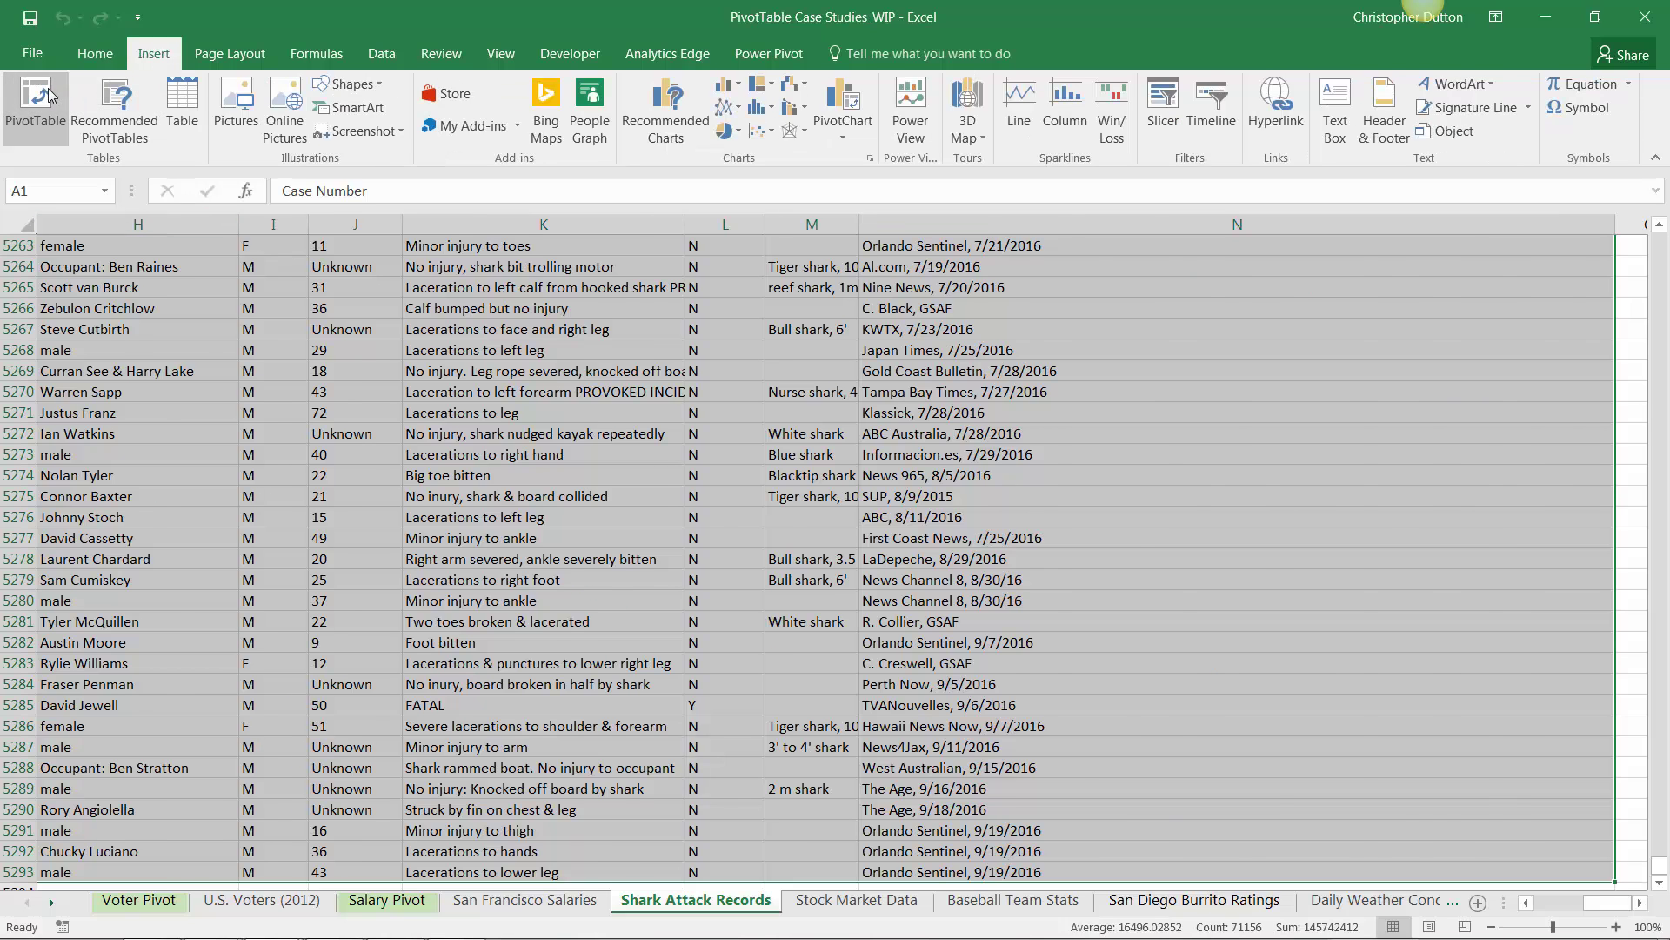
click(35, 103)
click(832, 792)
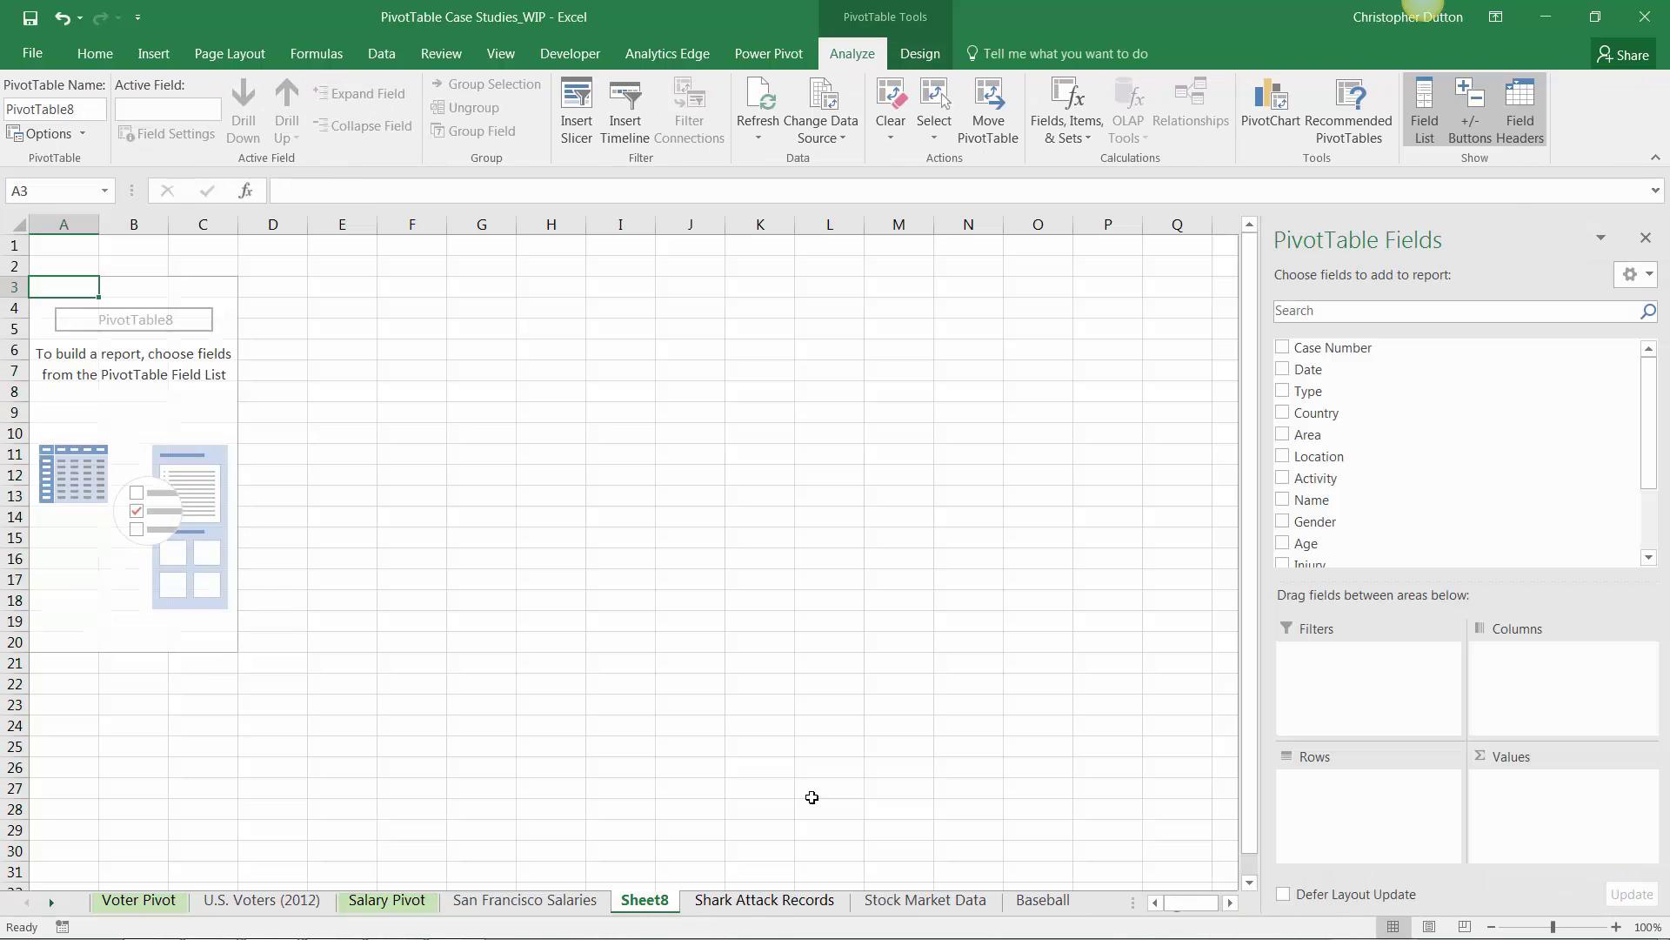
Step: Rename the new pivot sheet to 'Shark Pivot'
double_click(642, 900)
text(Shark Pivot)
key(Return)
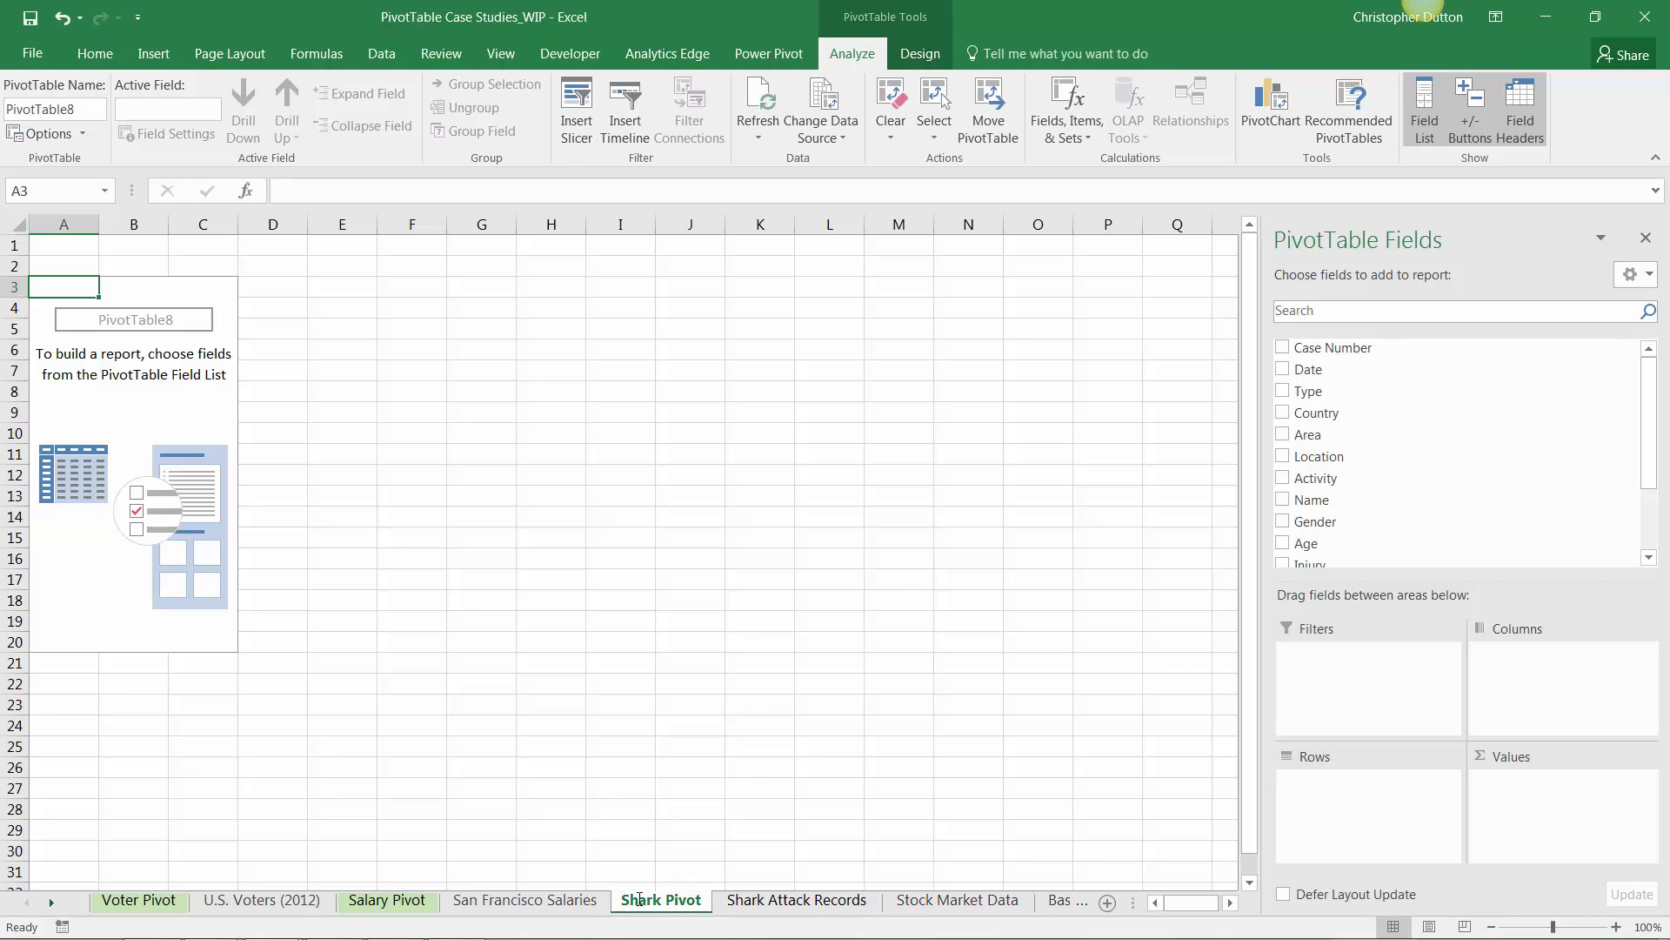
right_click(642, 900)
mouse_move(766, 803)
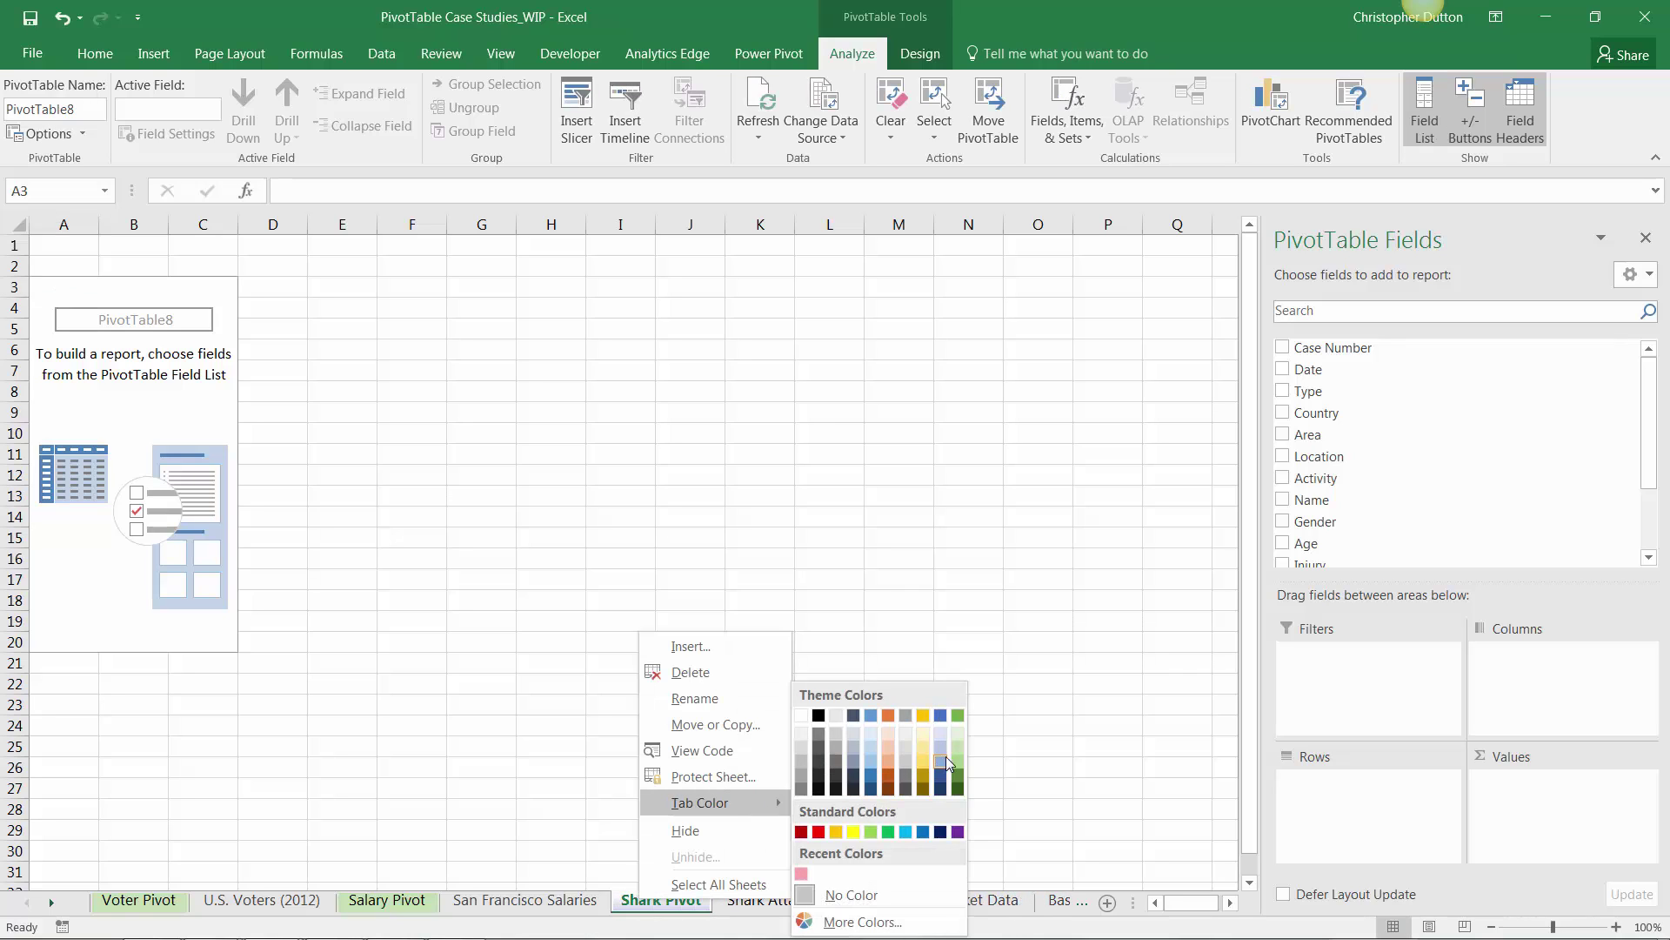
click(937, 750)
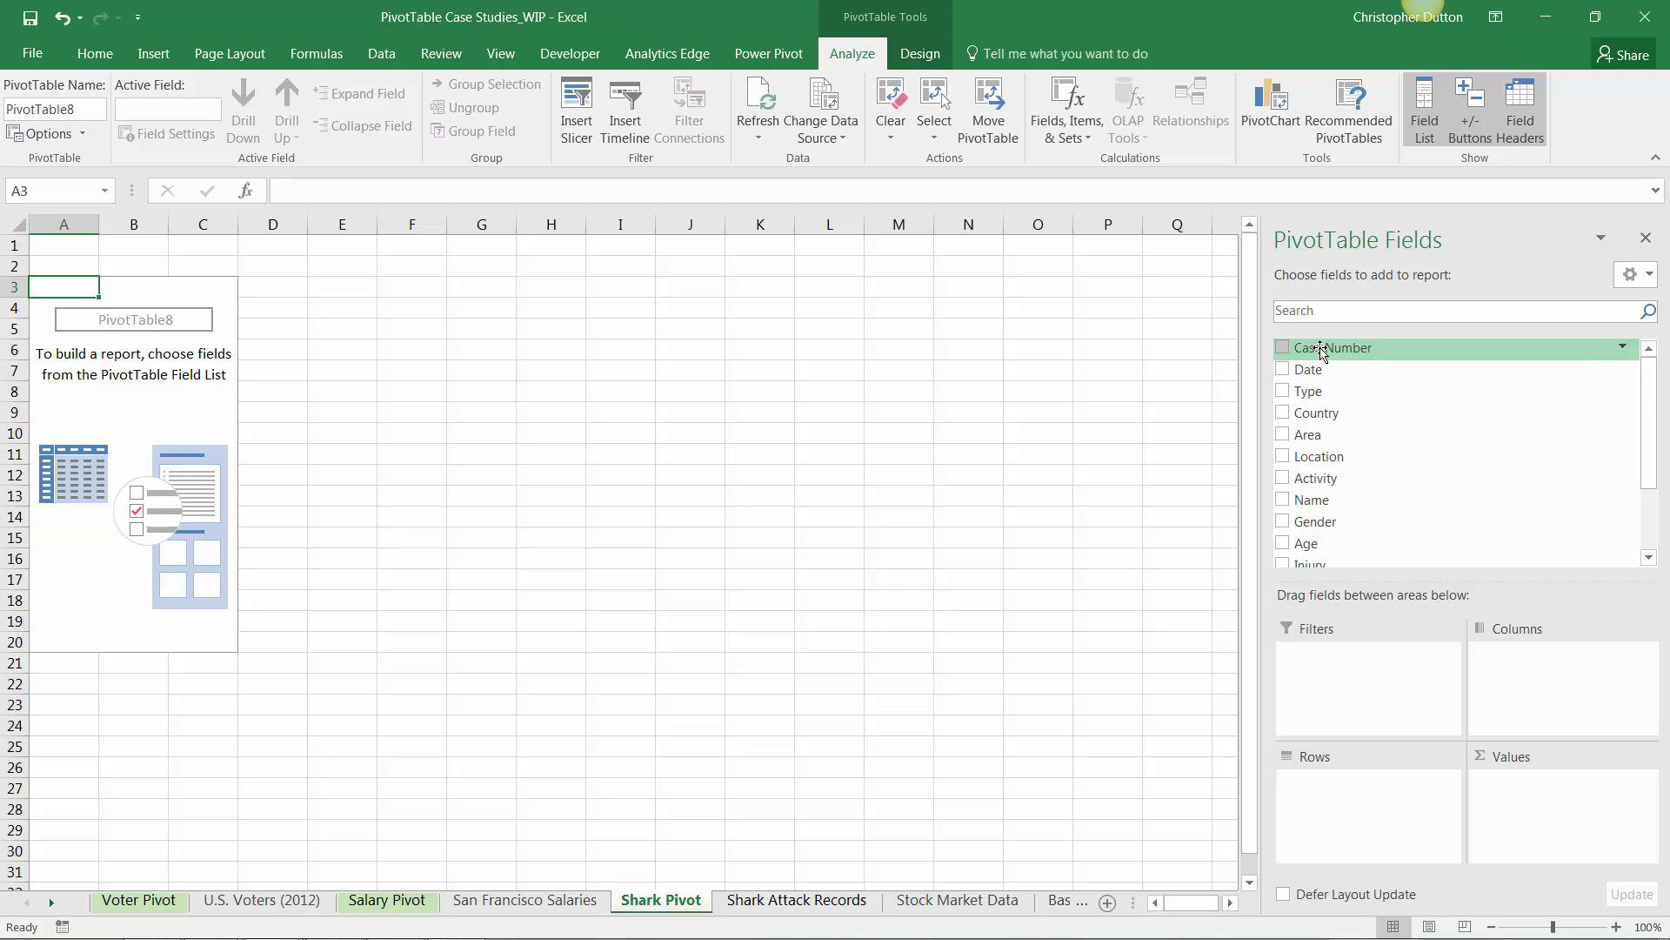
Step: Count Case Number in Values, then verify the 5292 total against the Shark Attack Records rows
drag(1331, 348, 1531, 825)
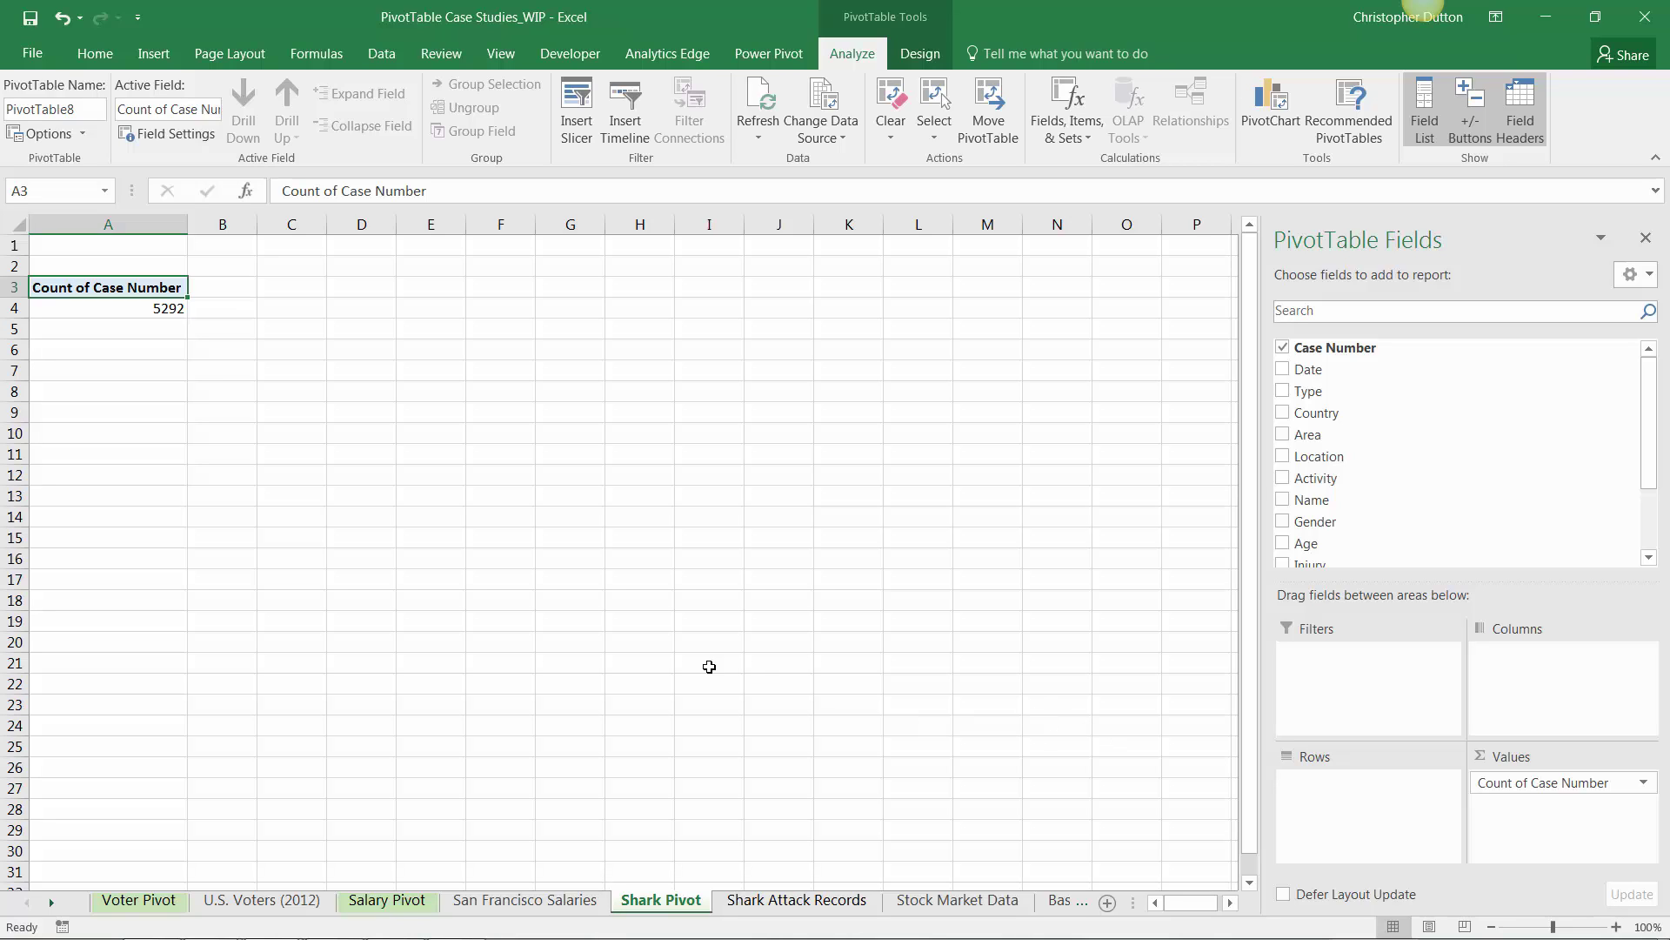
click(140, 307)
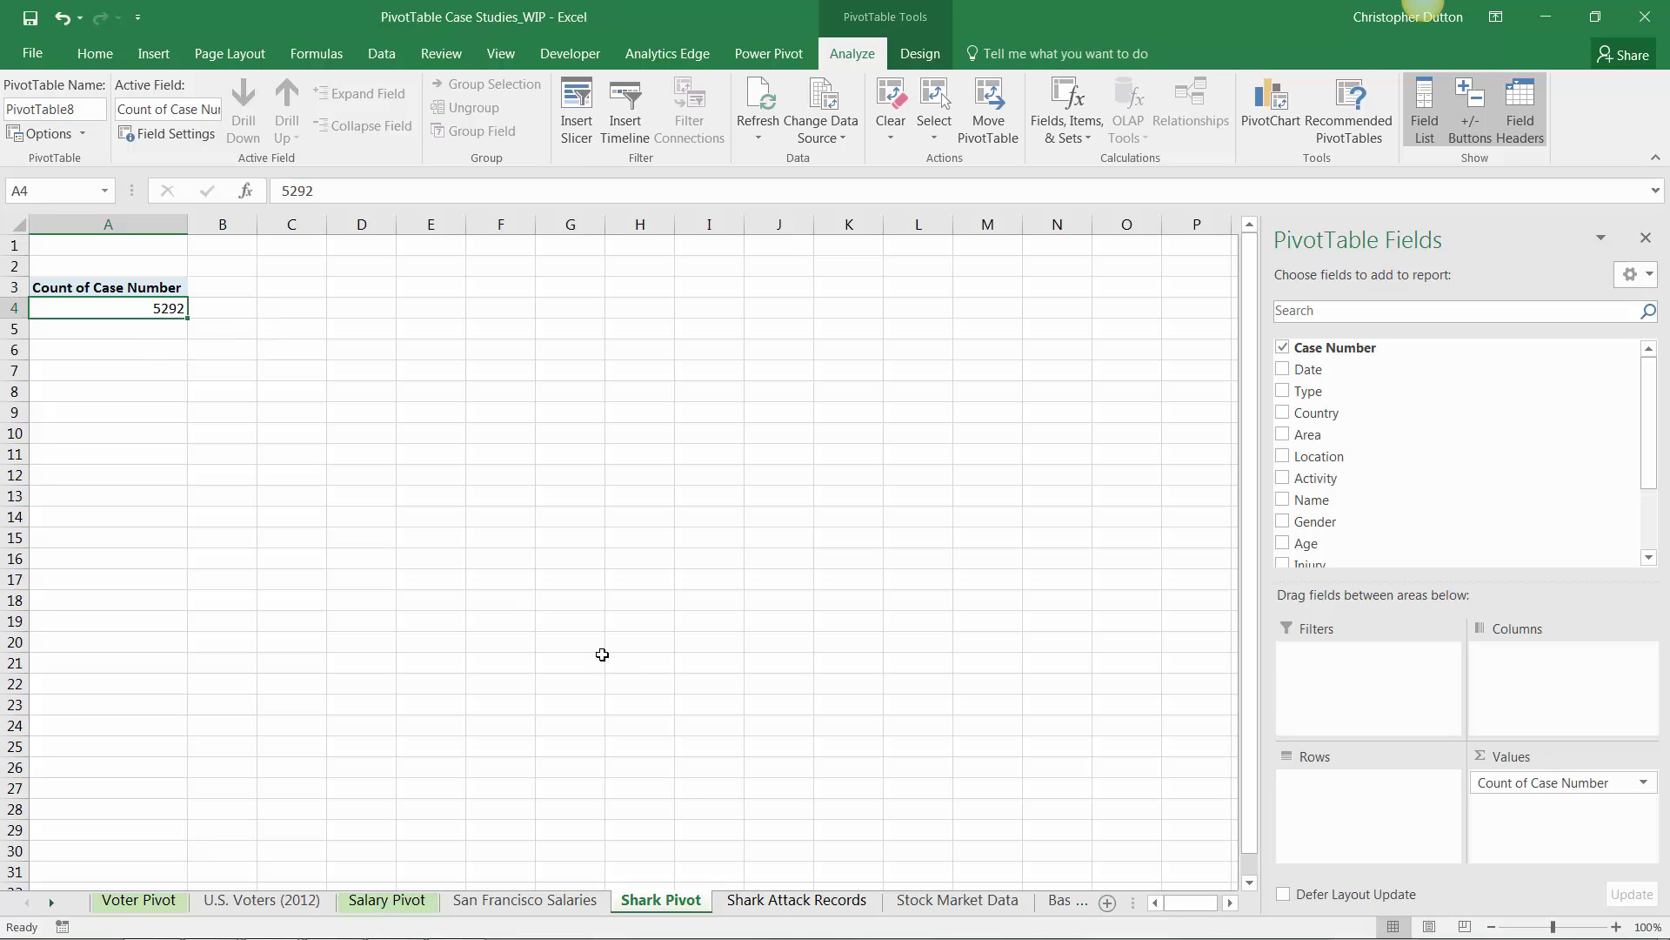
click(783, 905)
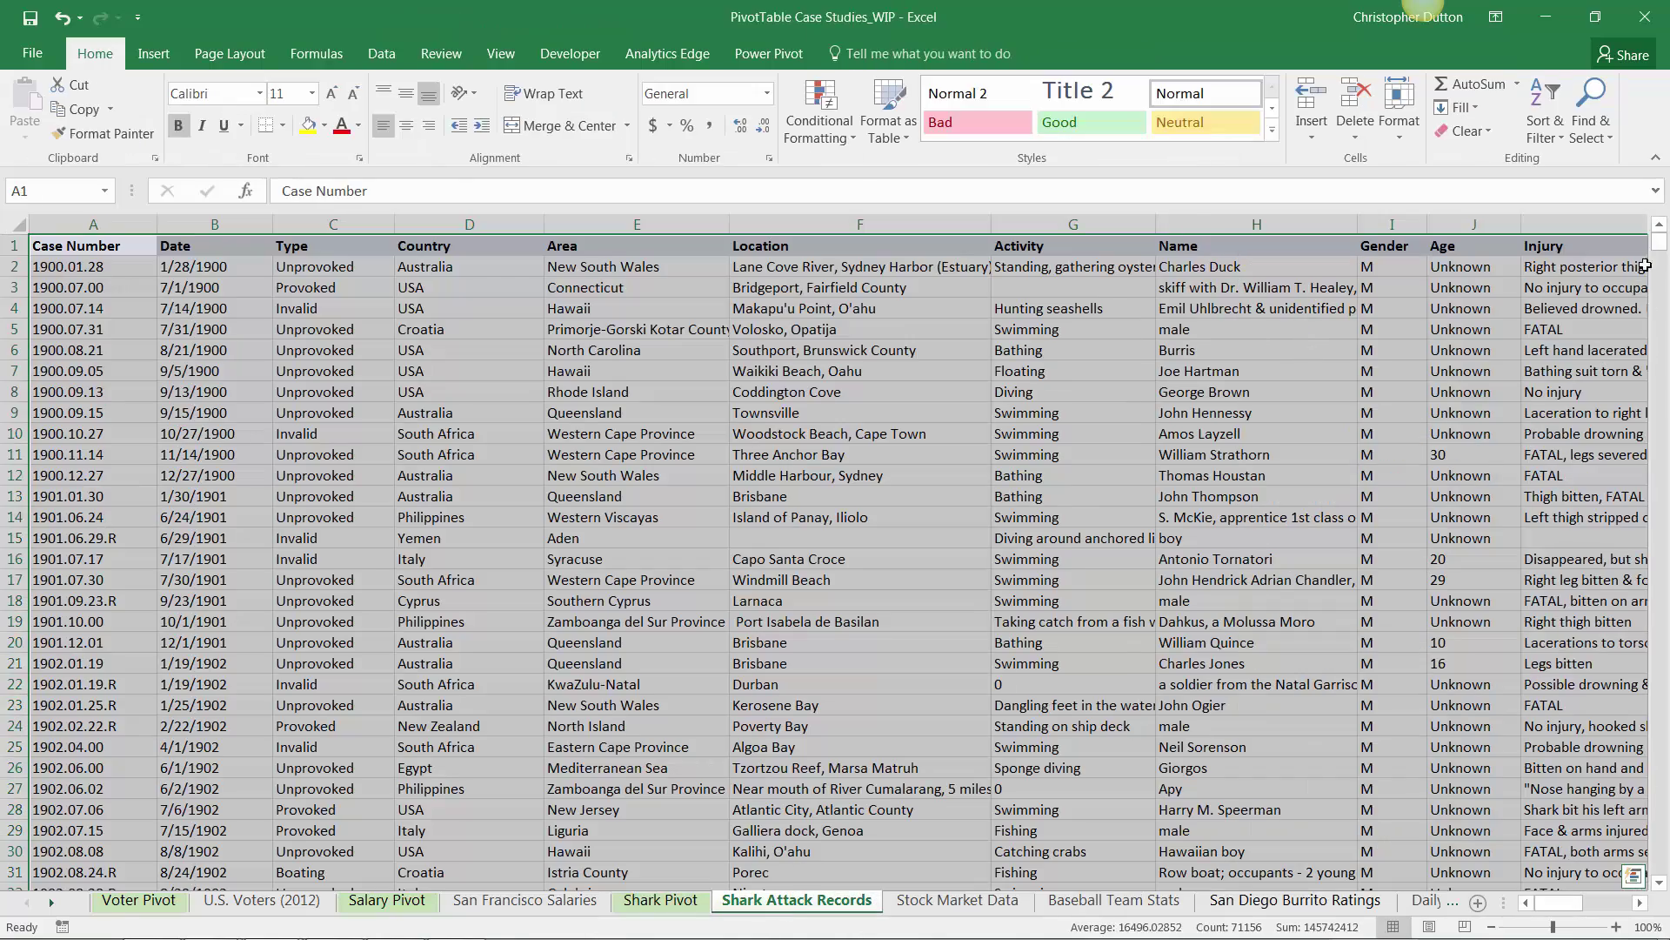
drag(1659, 248, 1636, 896)
click(661, 905)
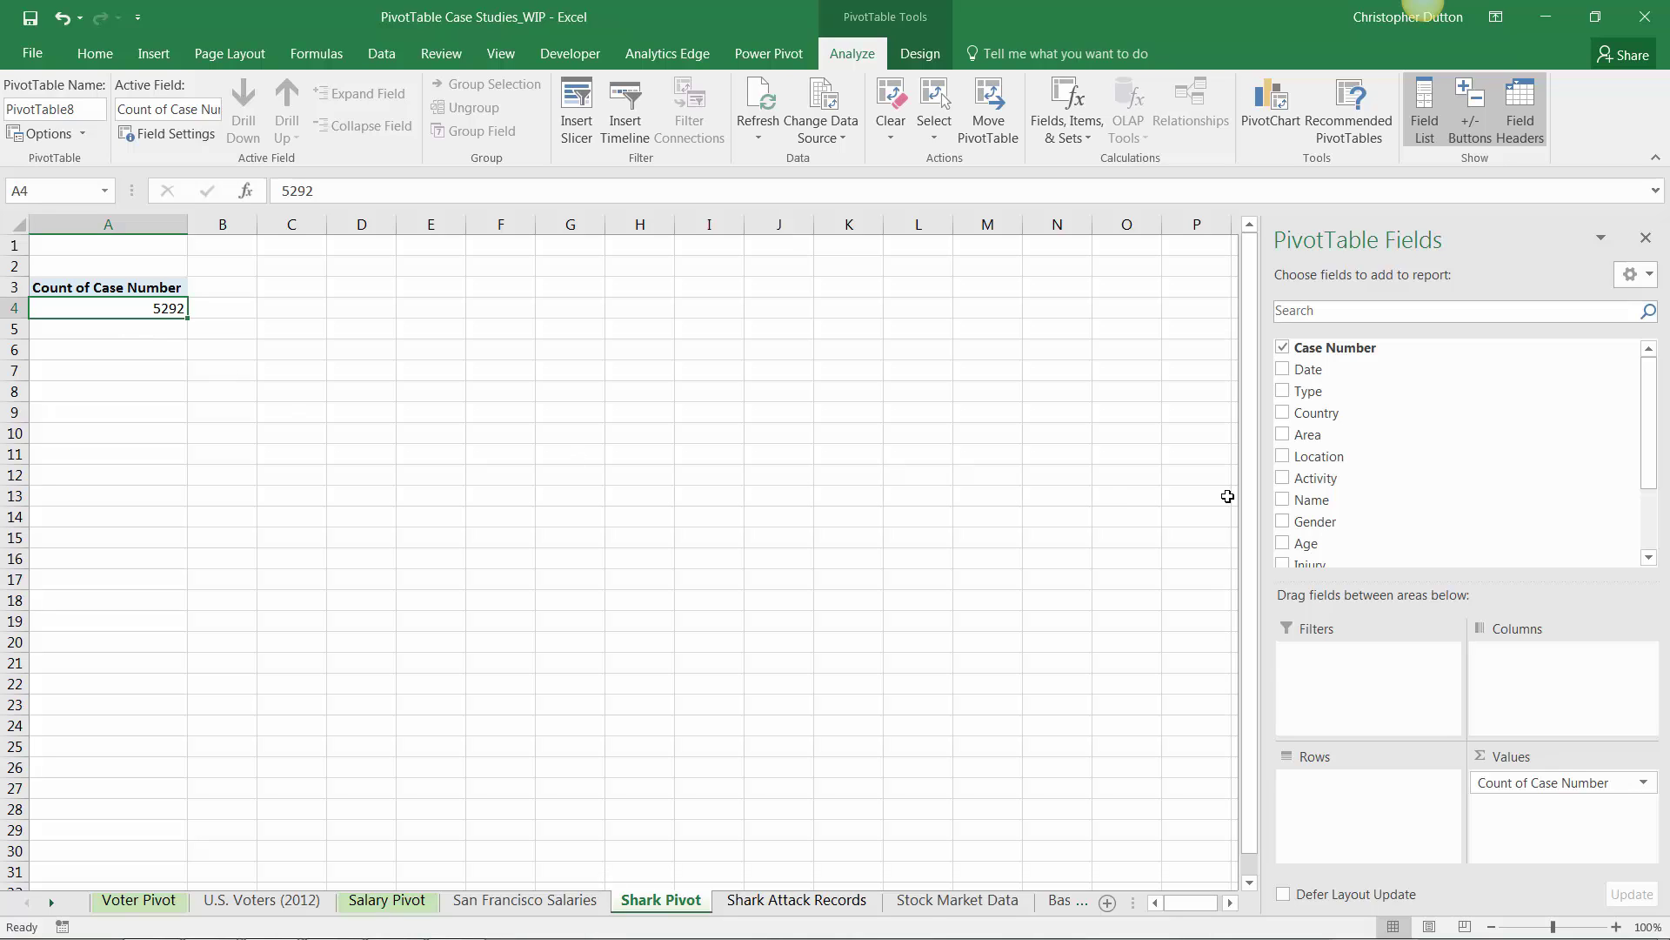
Step: Add Date to Rows, then move Quarters and Date to Filters, leaving Years 1900–2016
drag(1307, 380, 1346, 809)
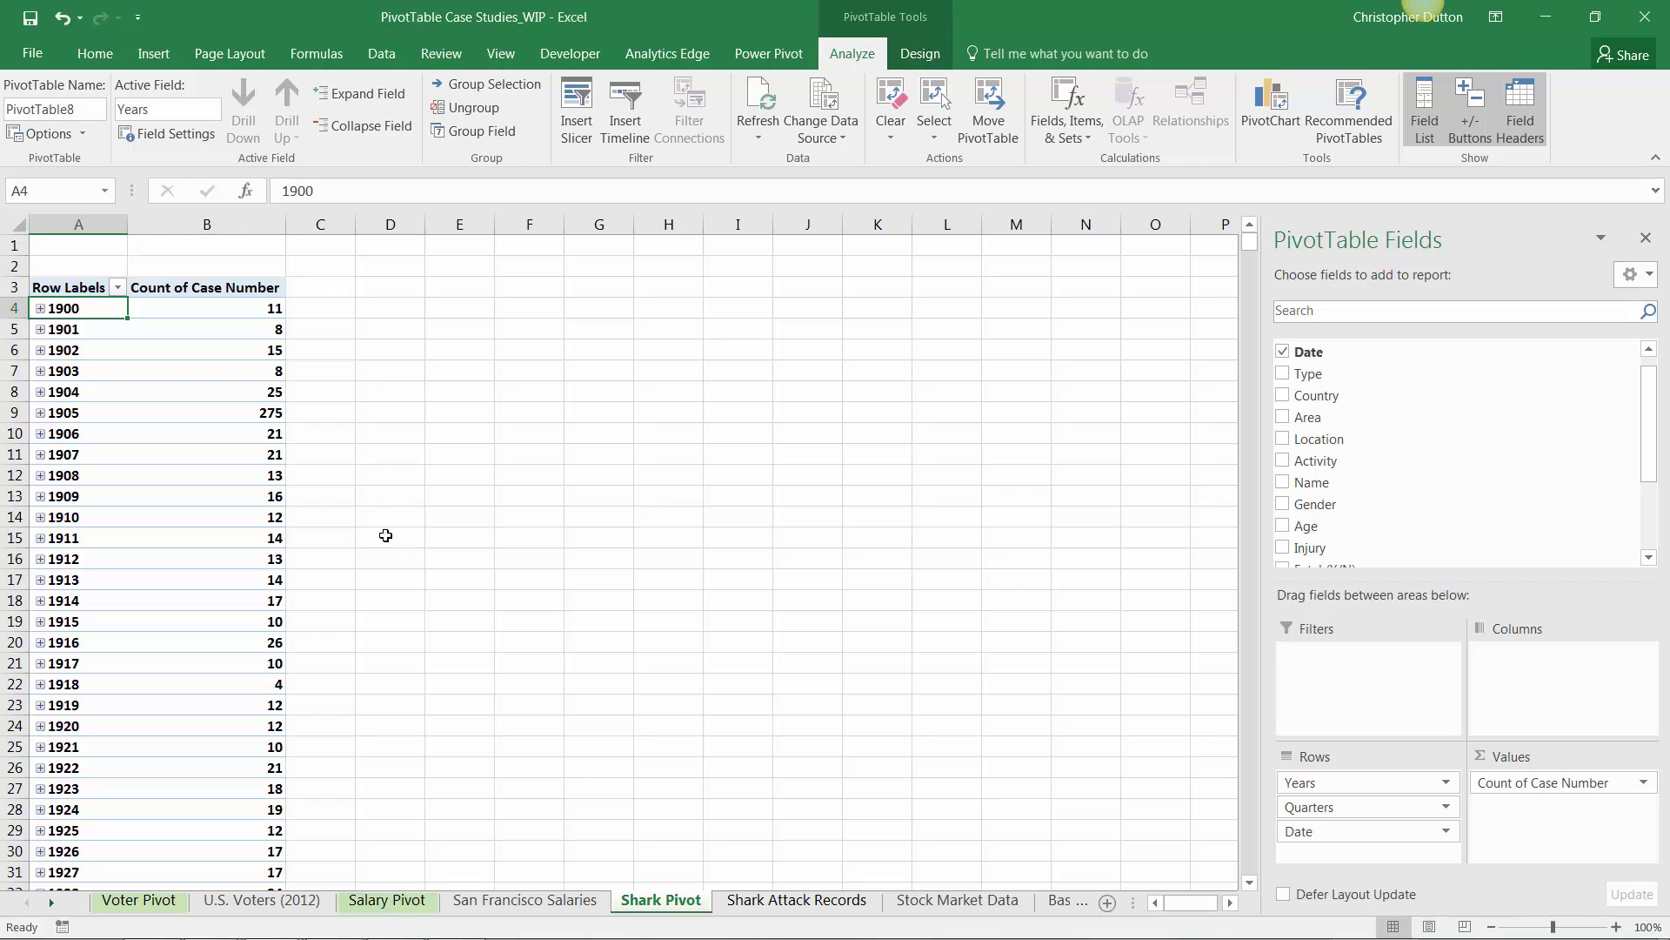
drag(1350, 807, 1363, 706)
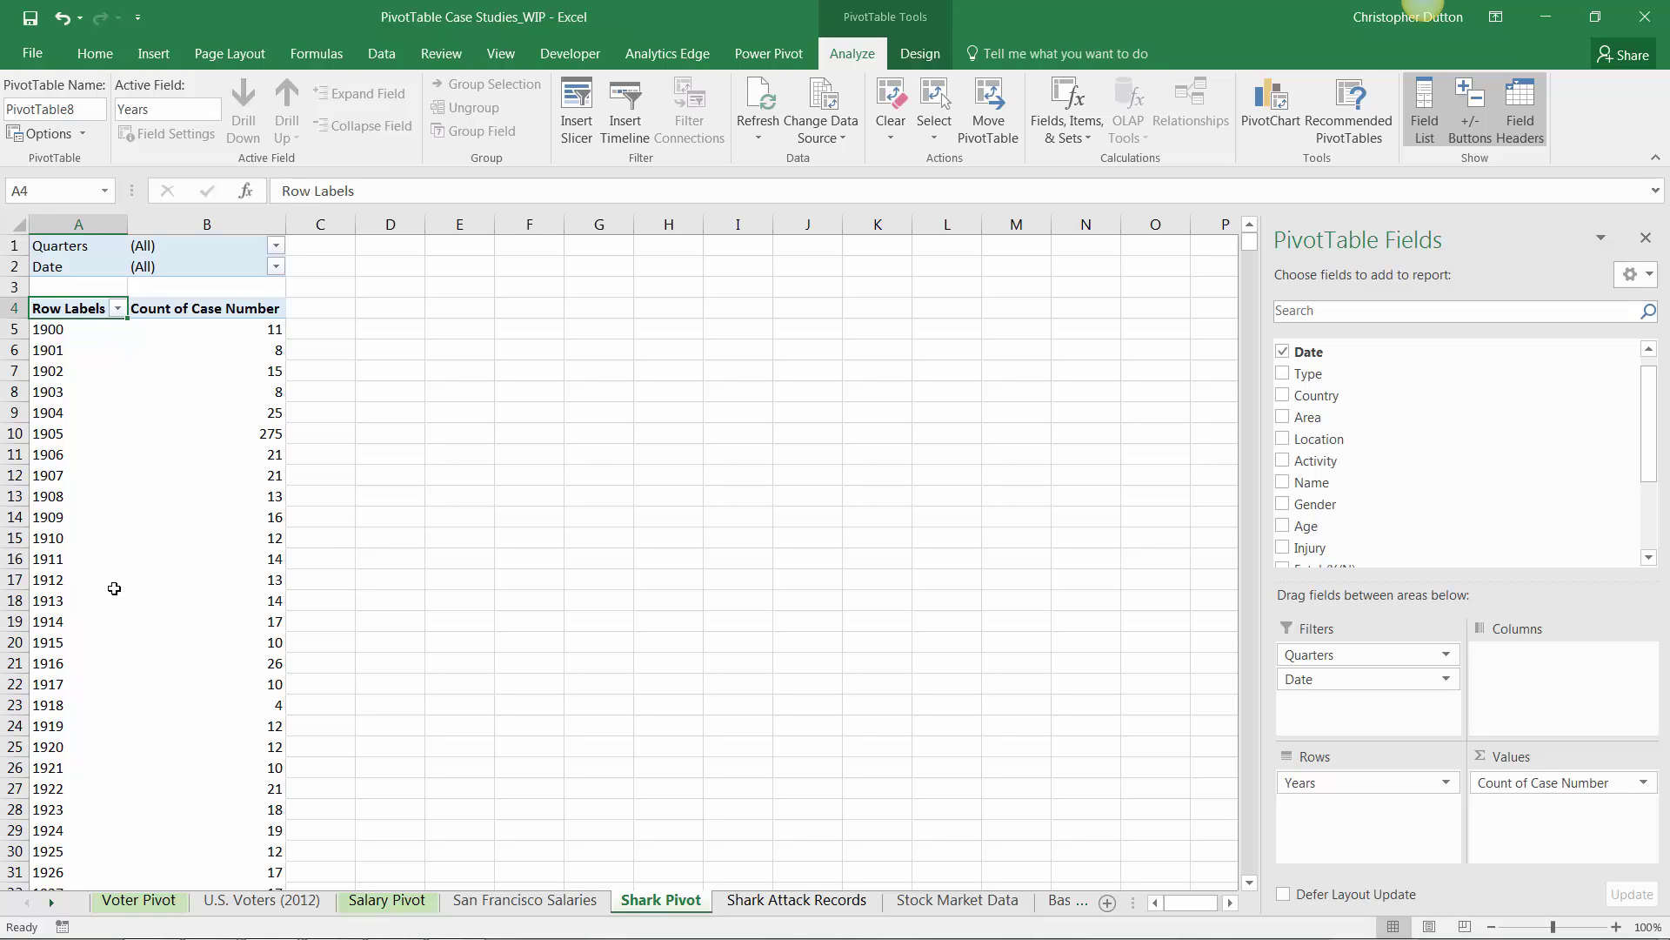
scroll(115, 590, down, 4)
scroll(122, 604, down, 5)
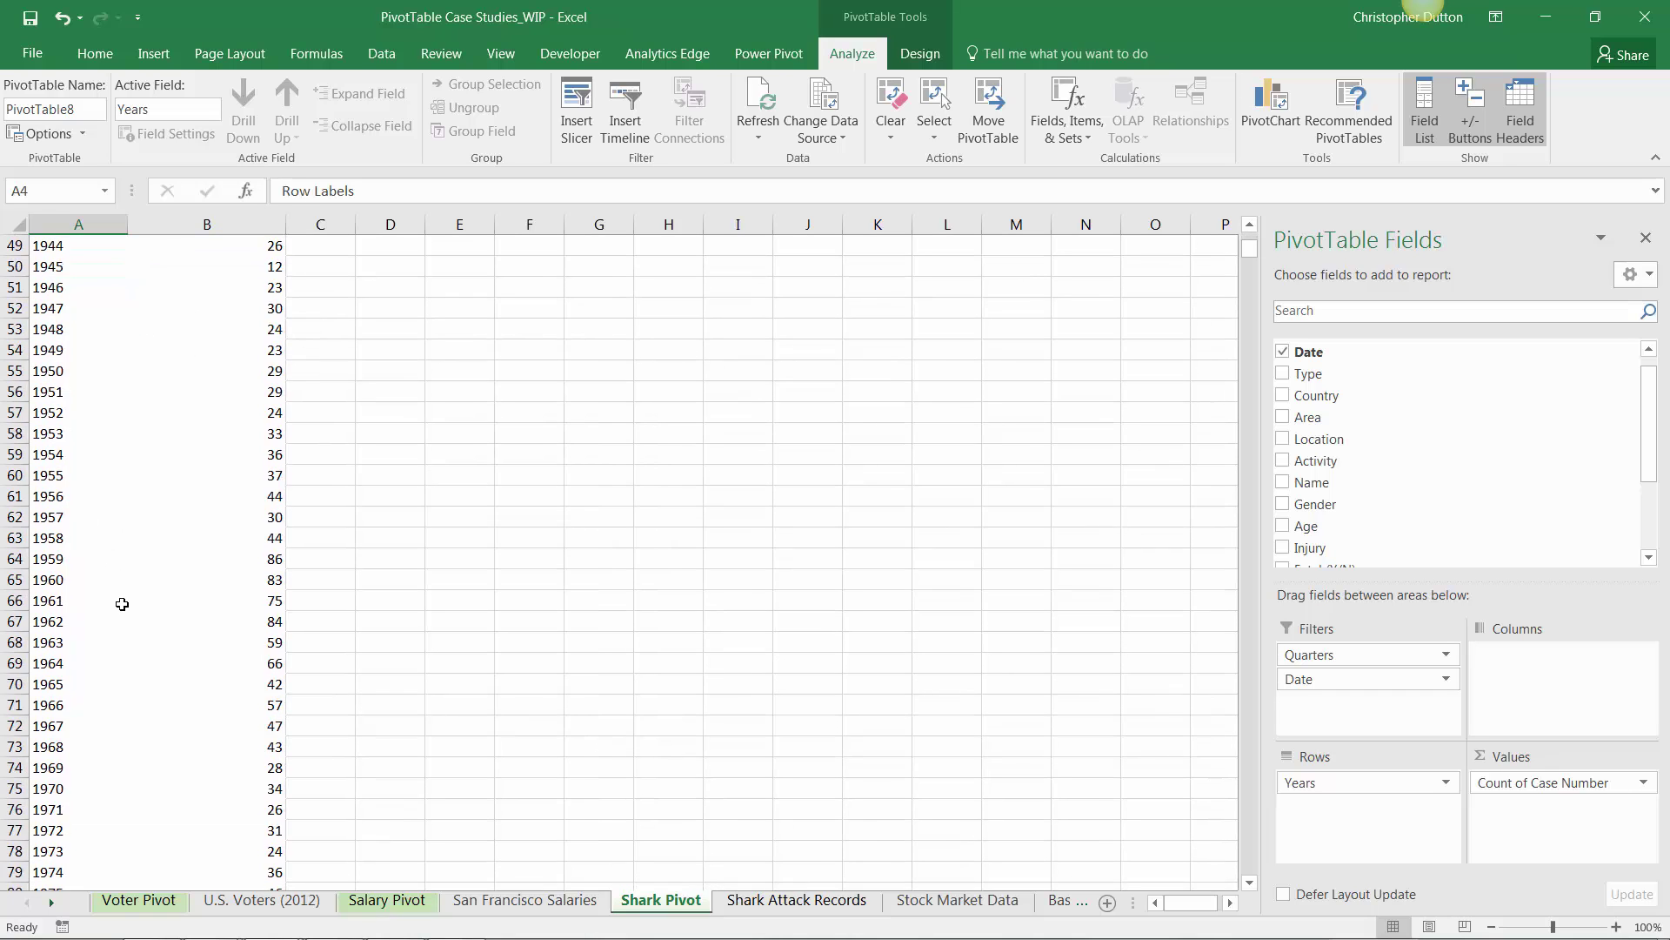
scroll(122, 604, down, 17)
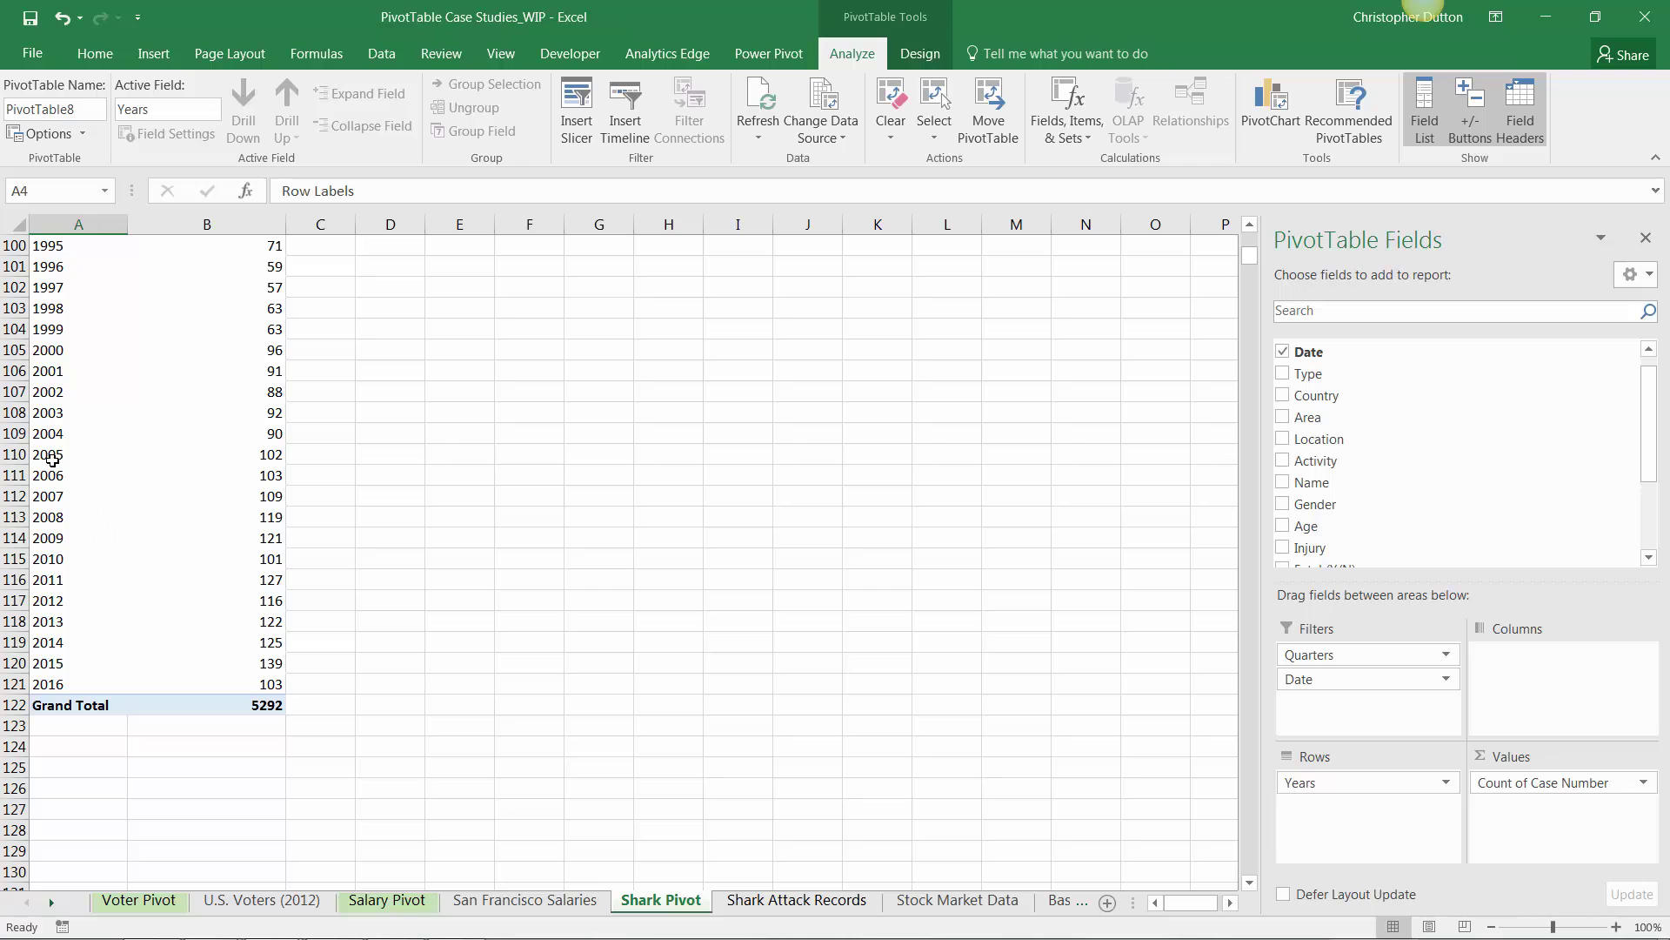
Step: Keep only the years 2005 through 2016 in the pivot, totalling 1387 cases
drag(54, 453, 54, 684)
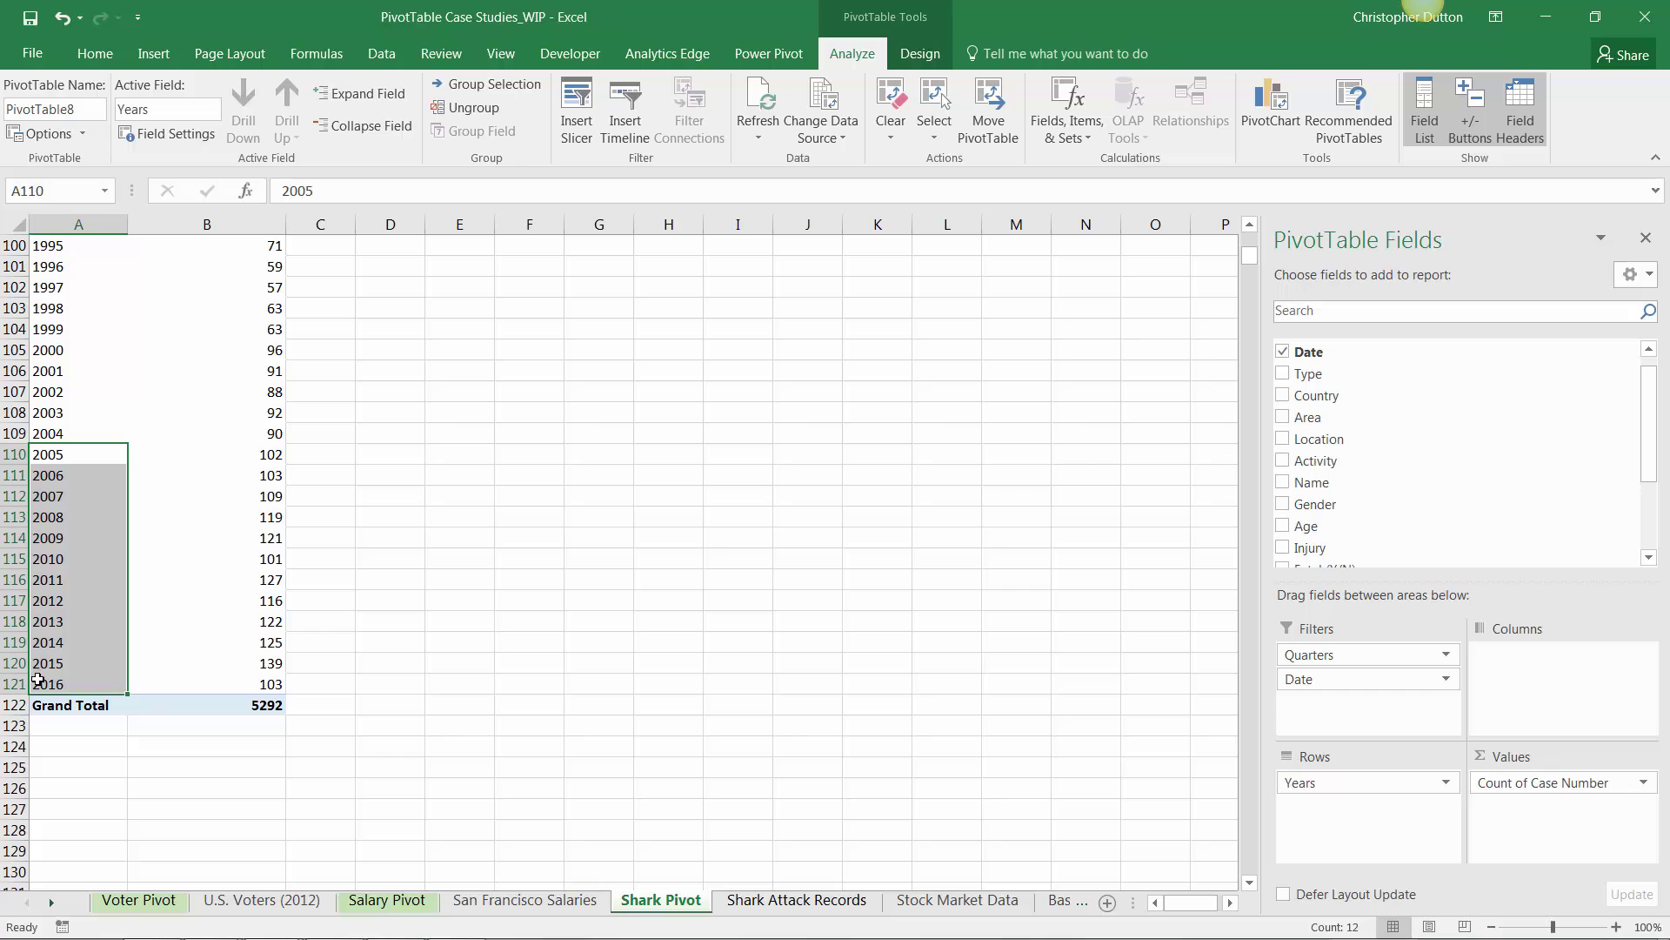
right_click(73, 517)
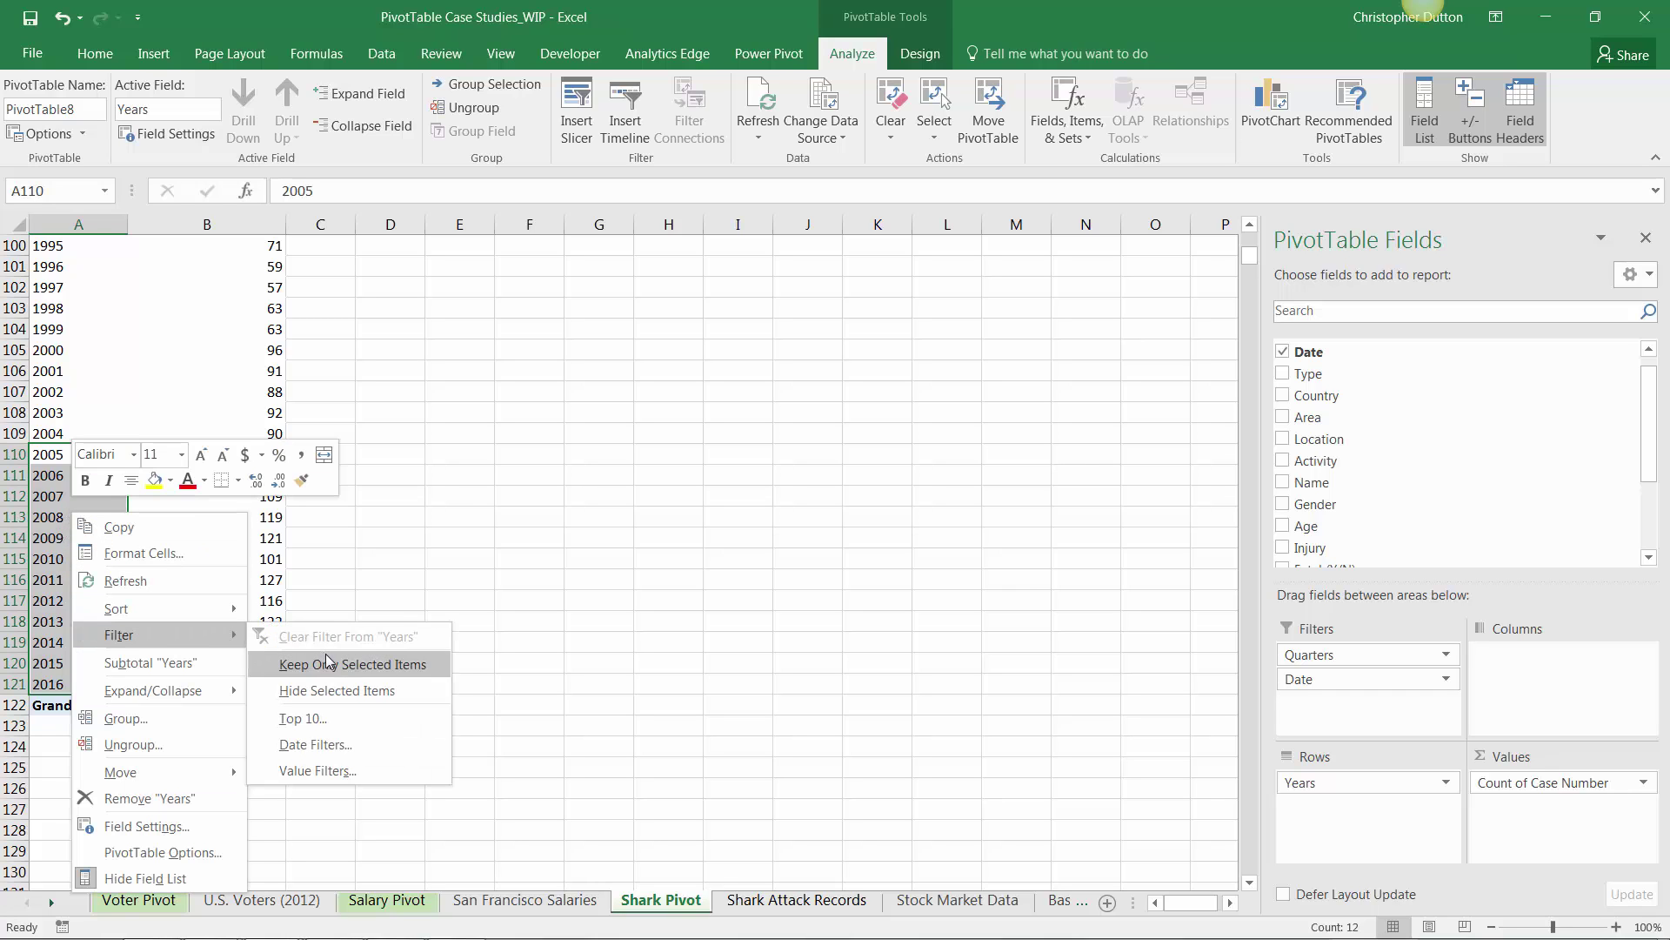
click(309, 654)
scroll(250, 566, up, 20)
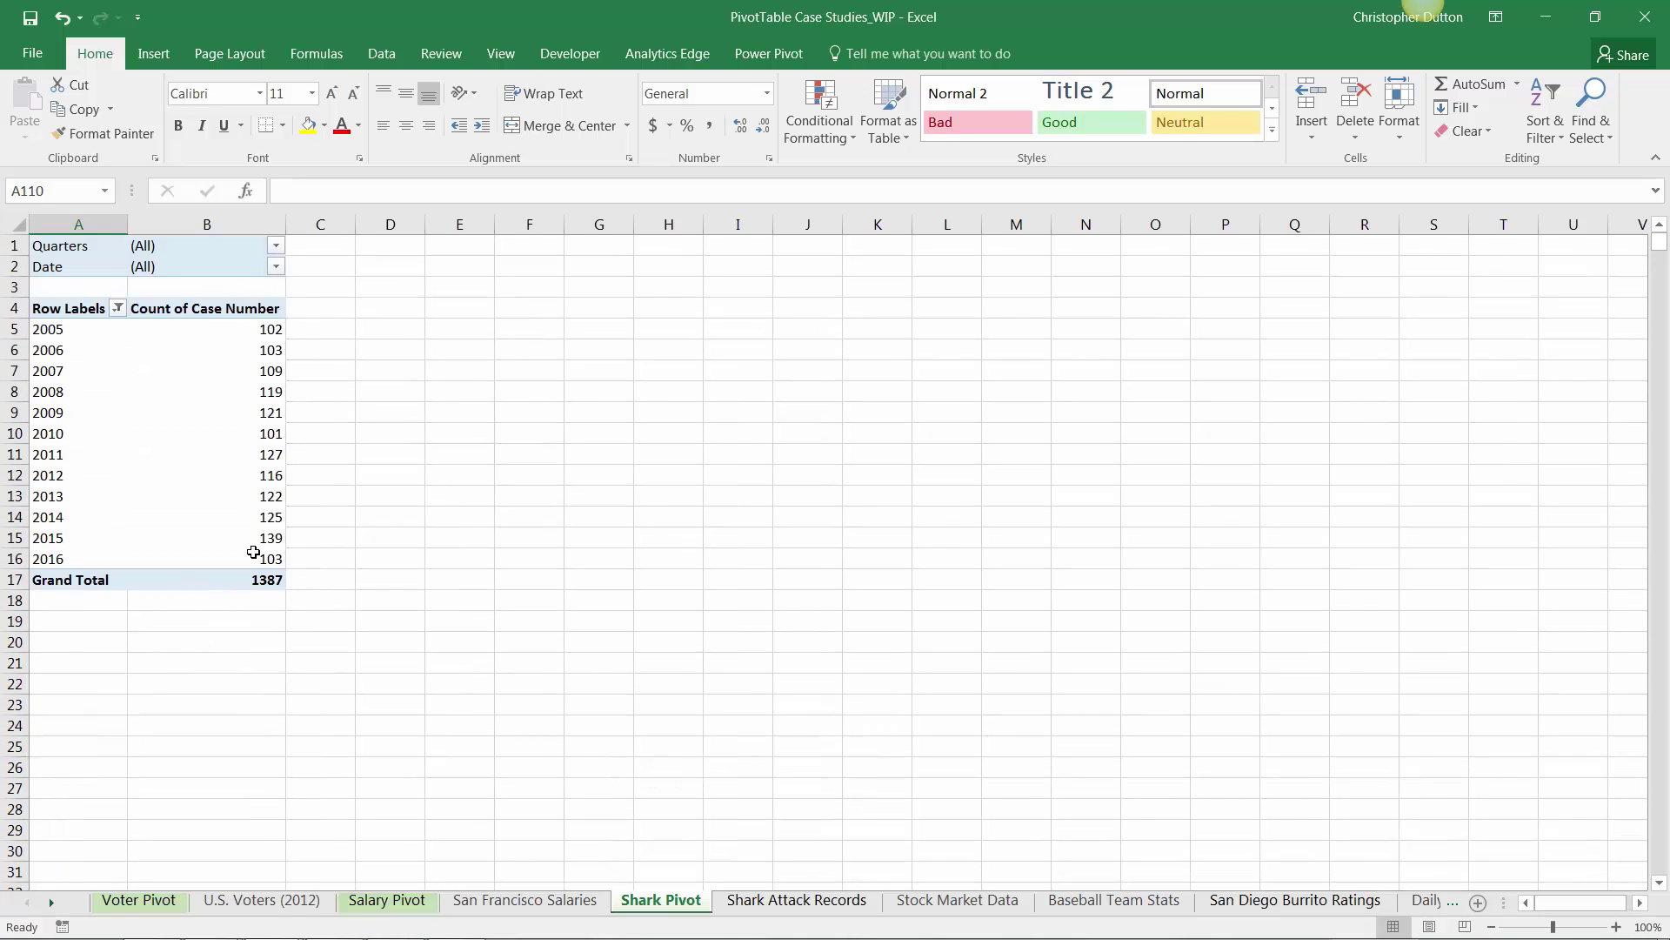
mouse_move(254, 553)
Step: Add a second and a third Count of Case Number to the pivot values
click(235, 350)
scroll(1628, 432, up, 1)
drag(1339, 352, 1570, 835)
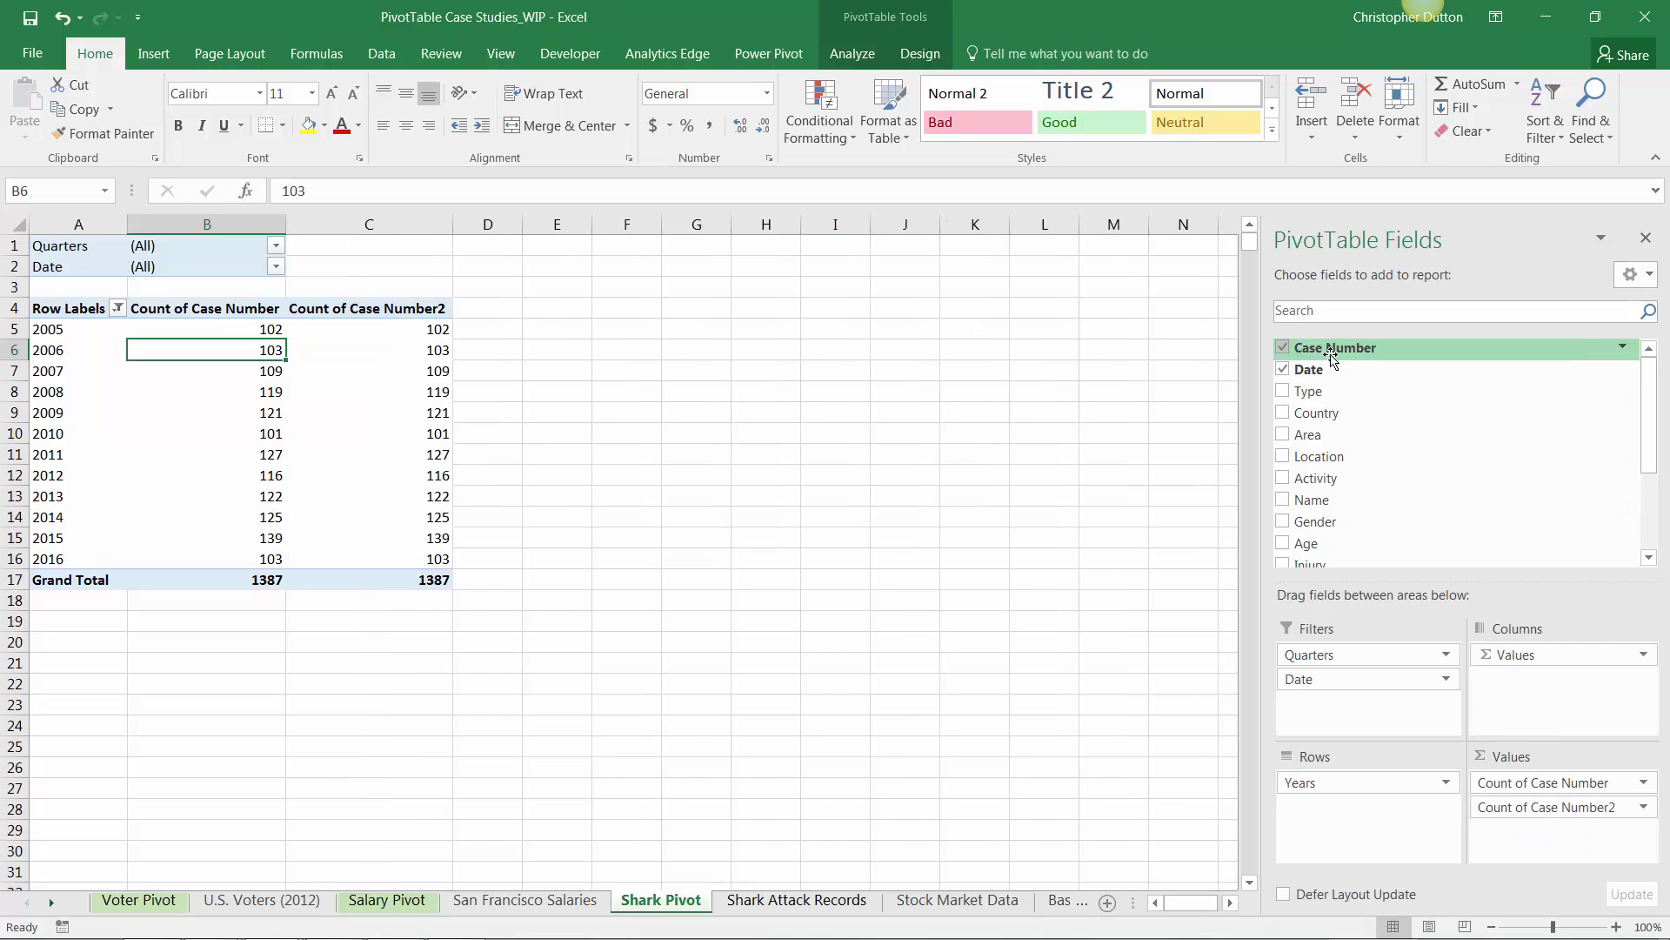
drag(1326, 352, 1557, 833)
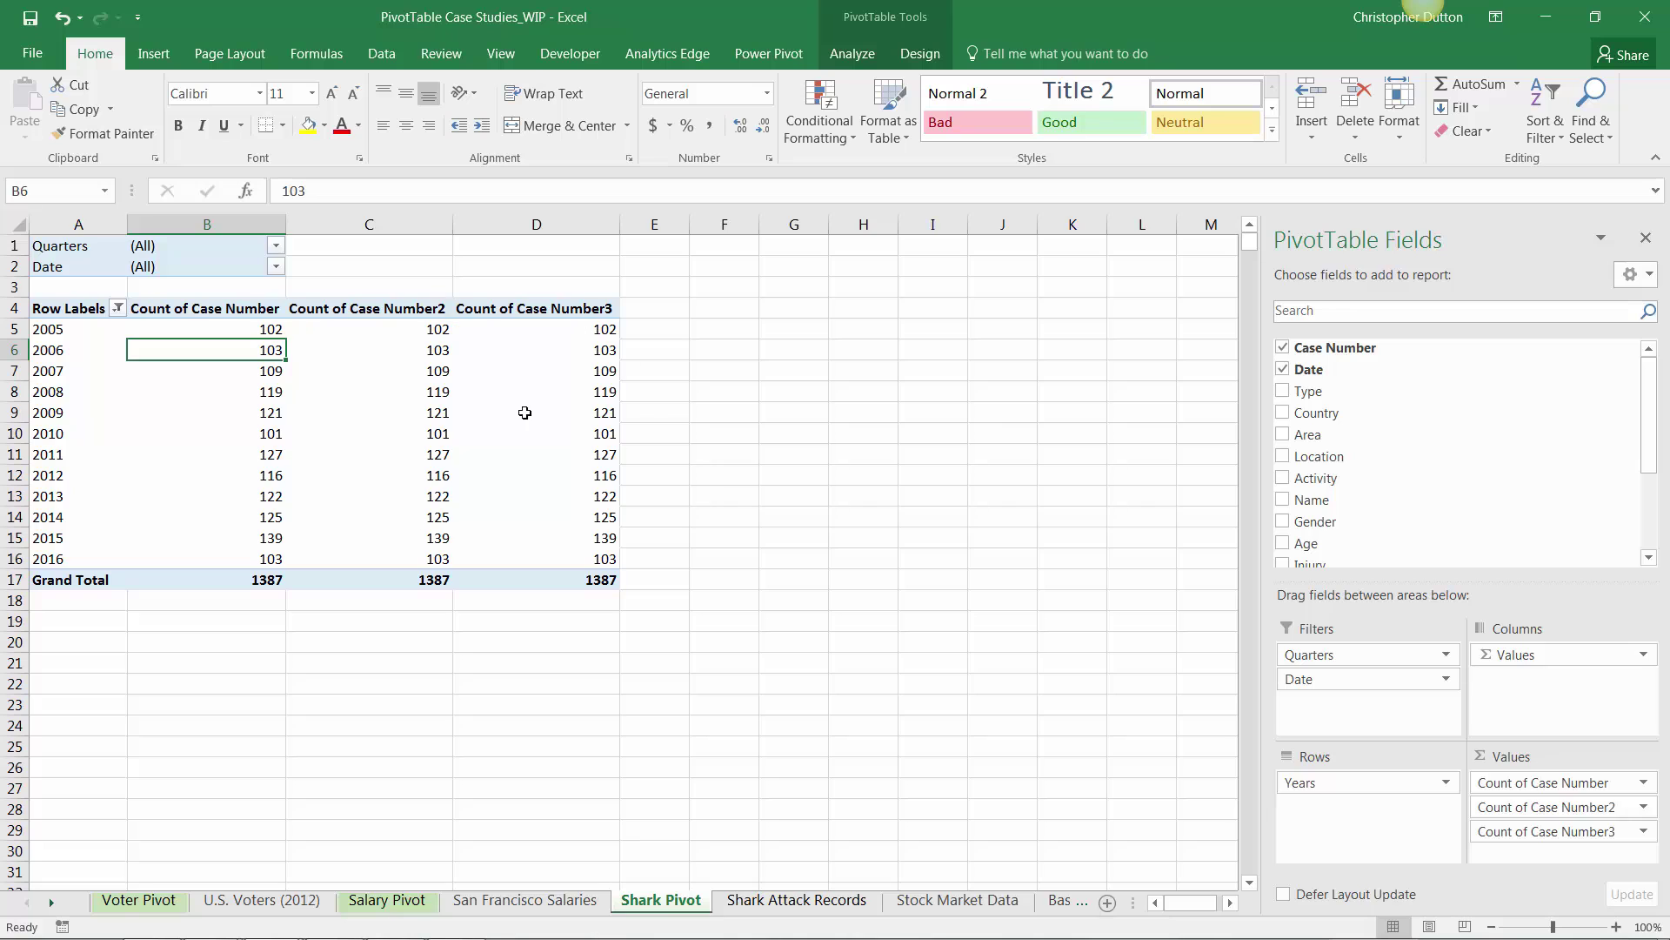
Step: Show Count of Case Number2 as % of column total, checking 2015's 139 cases at 10.02%
right_click(423, 393)
mouse_move(564, 606)
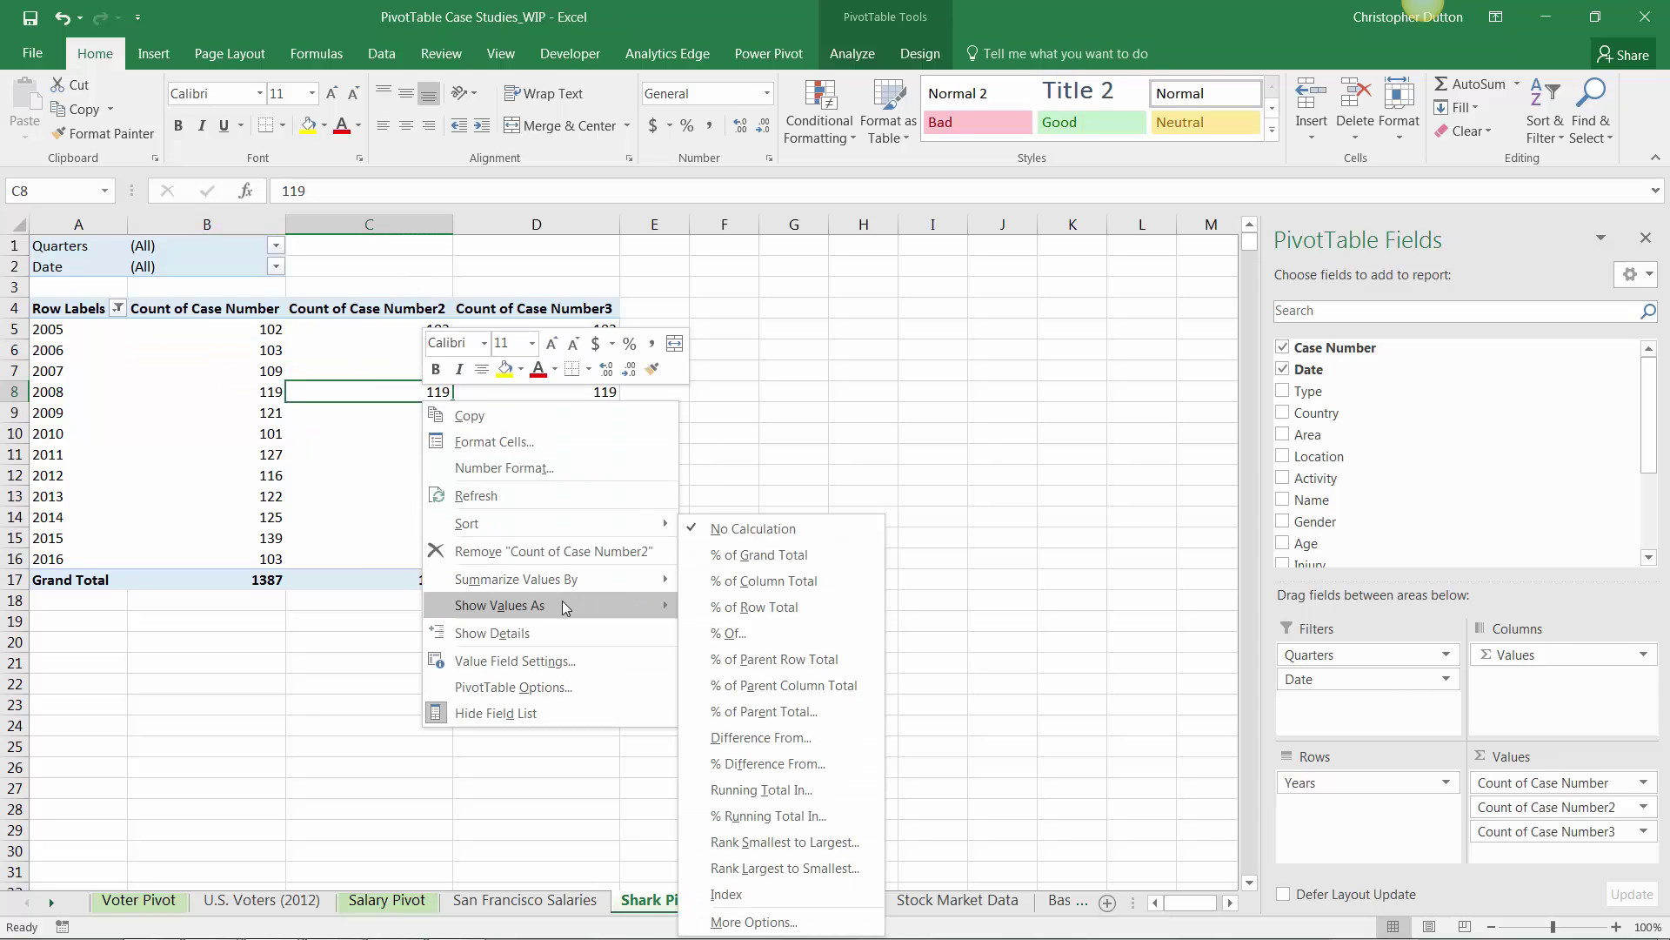
click(759, 583)
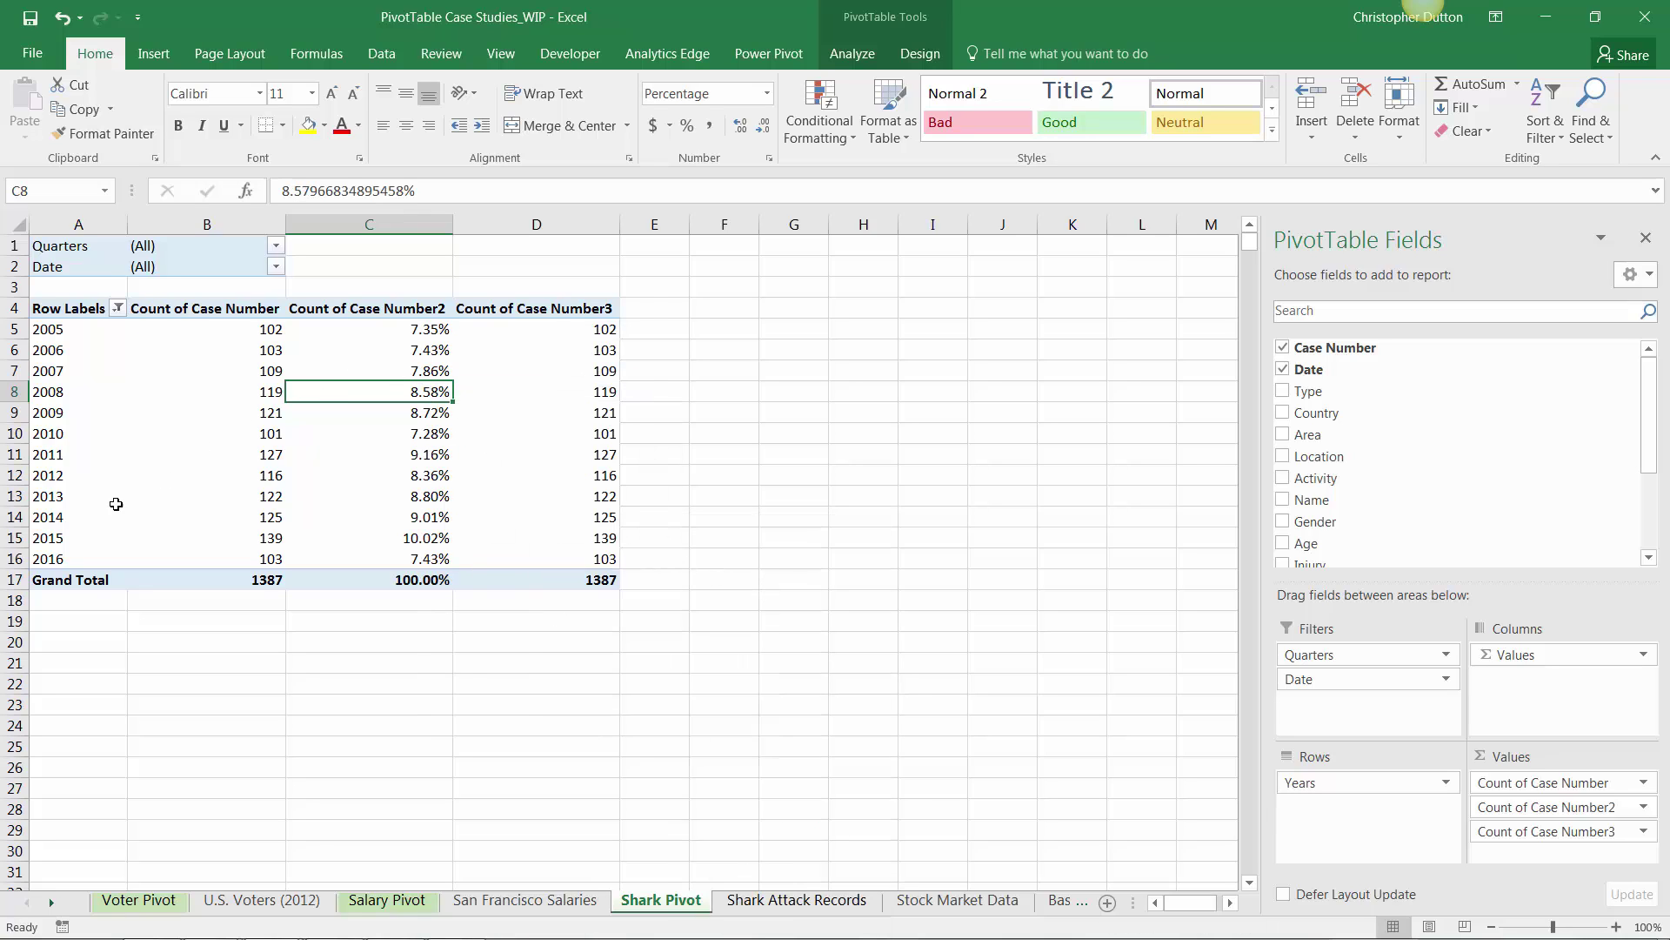
click(250, 544)
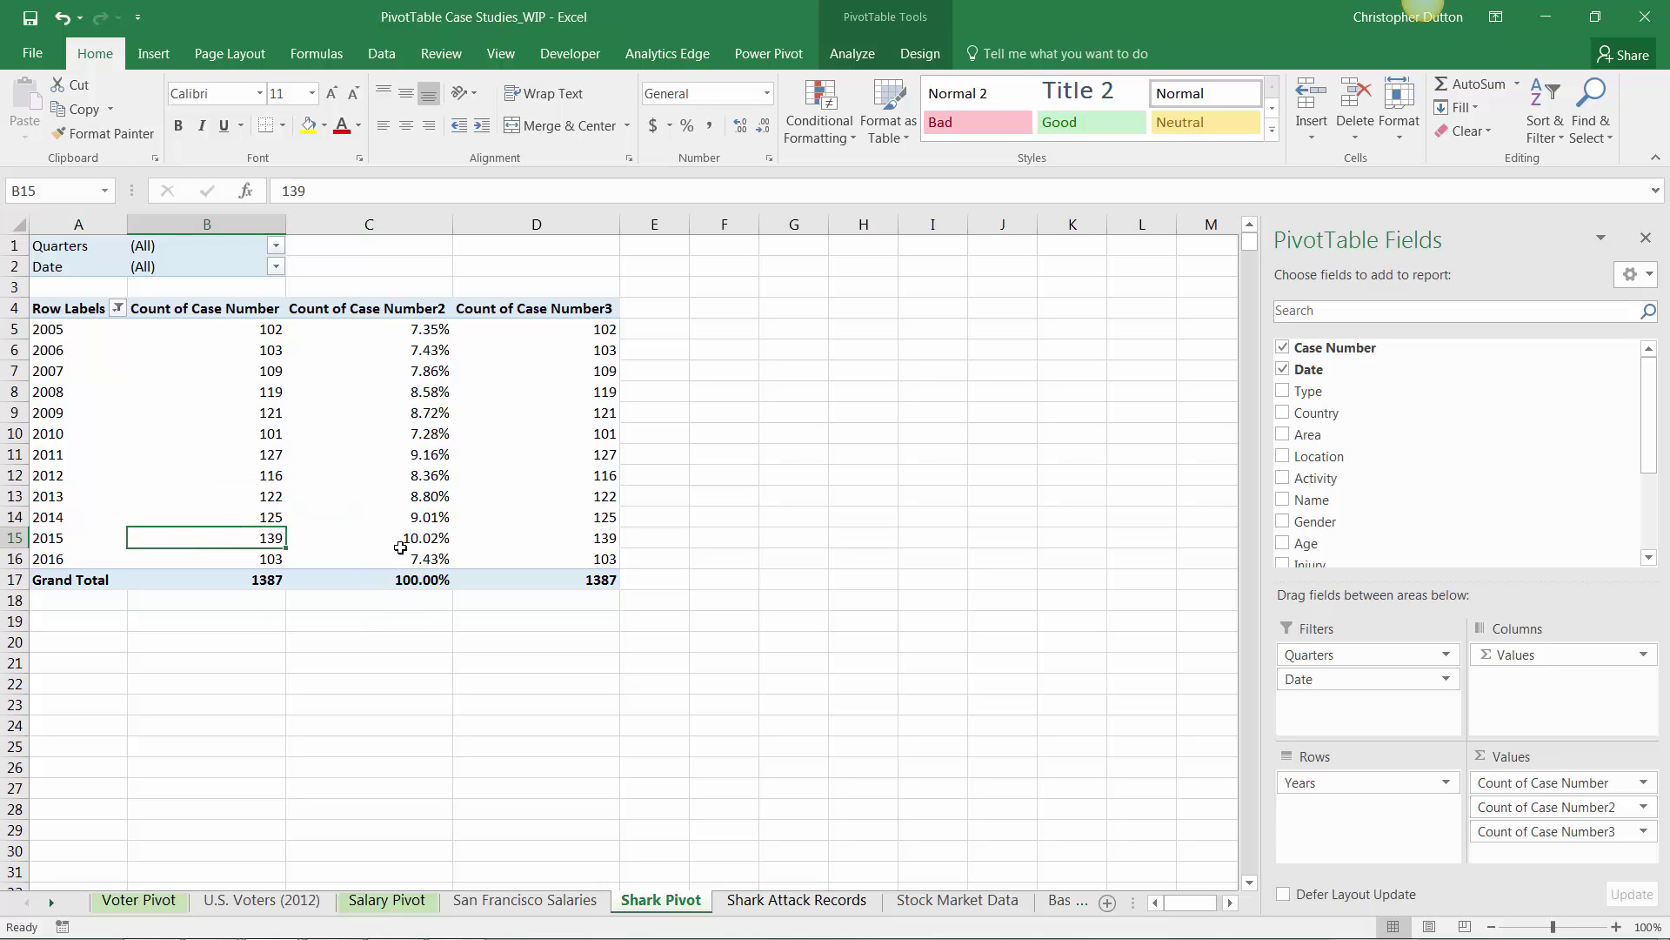
mouse_move(432, 540)
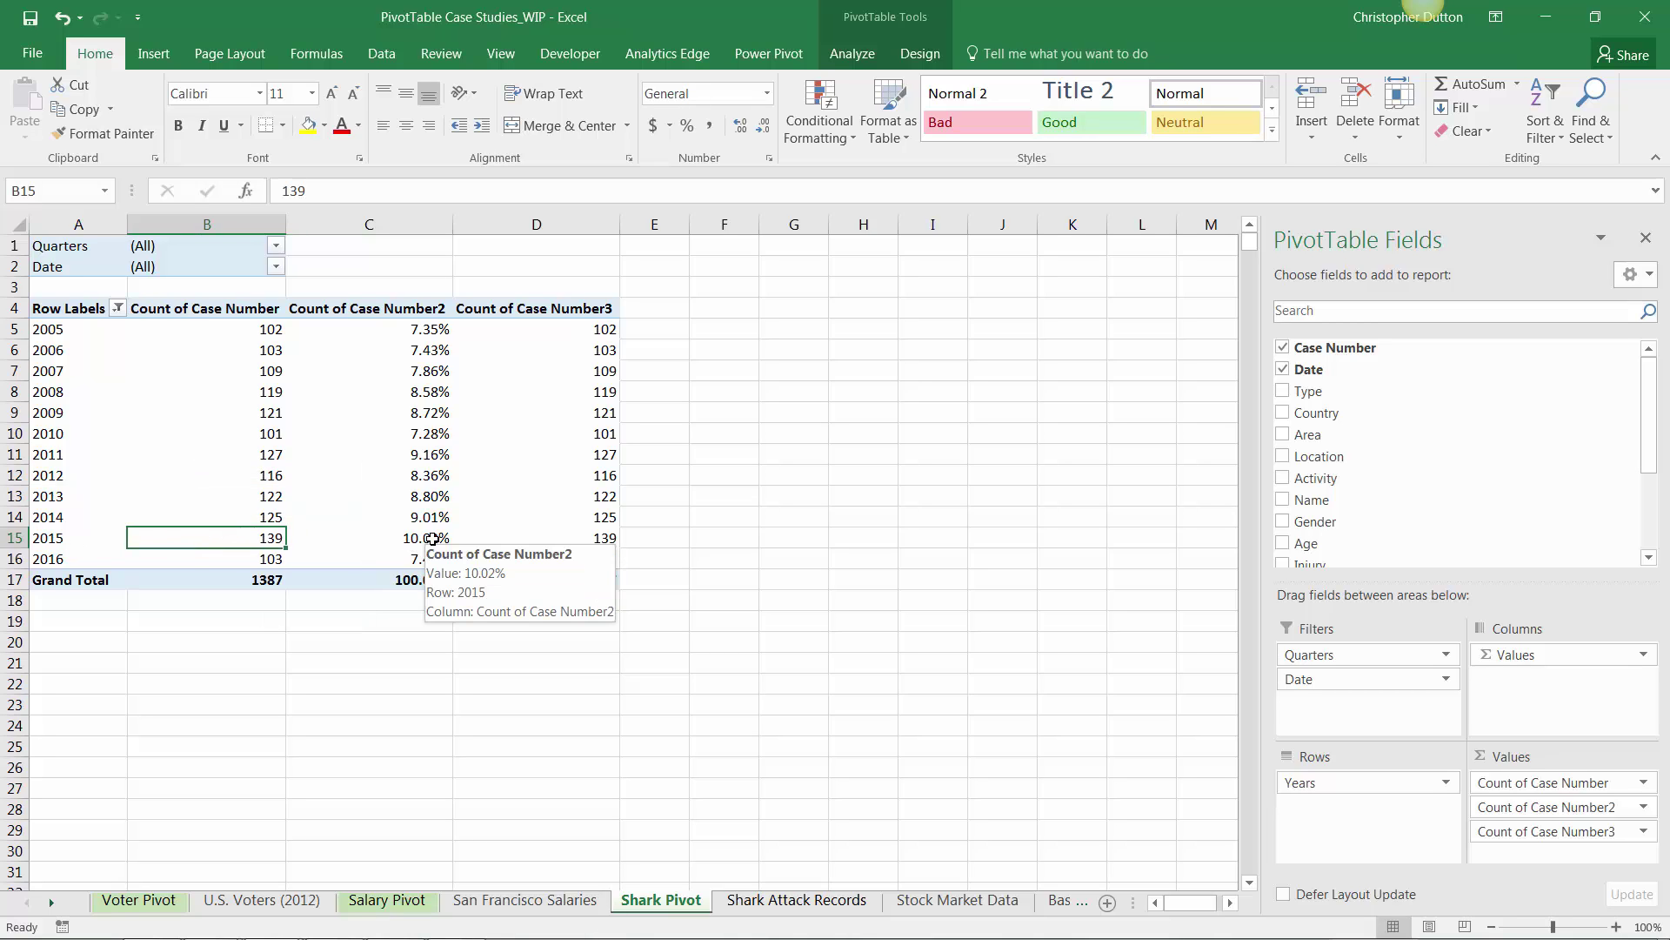
click(432, 540)
mouse_move(483, 534)
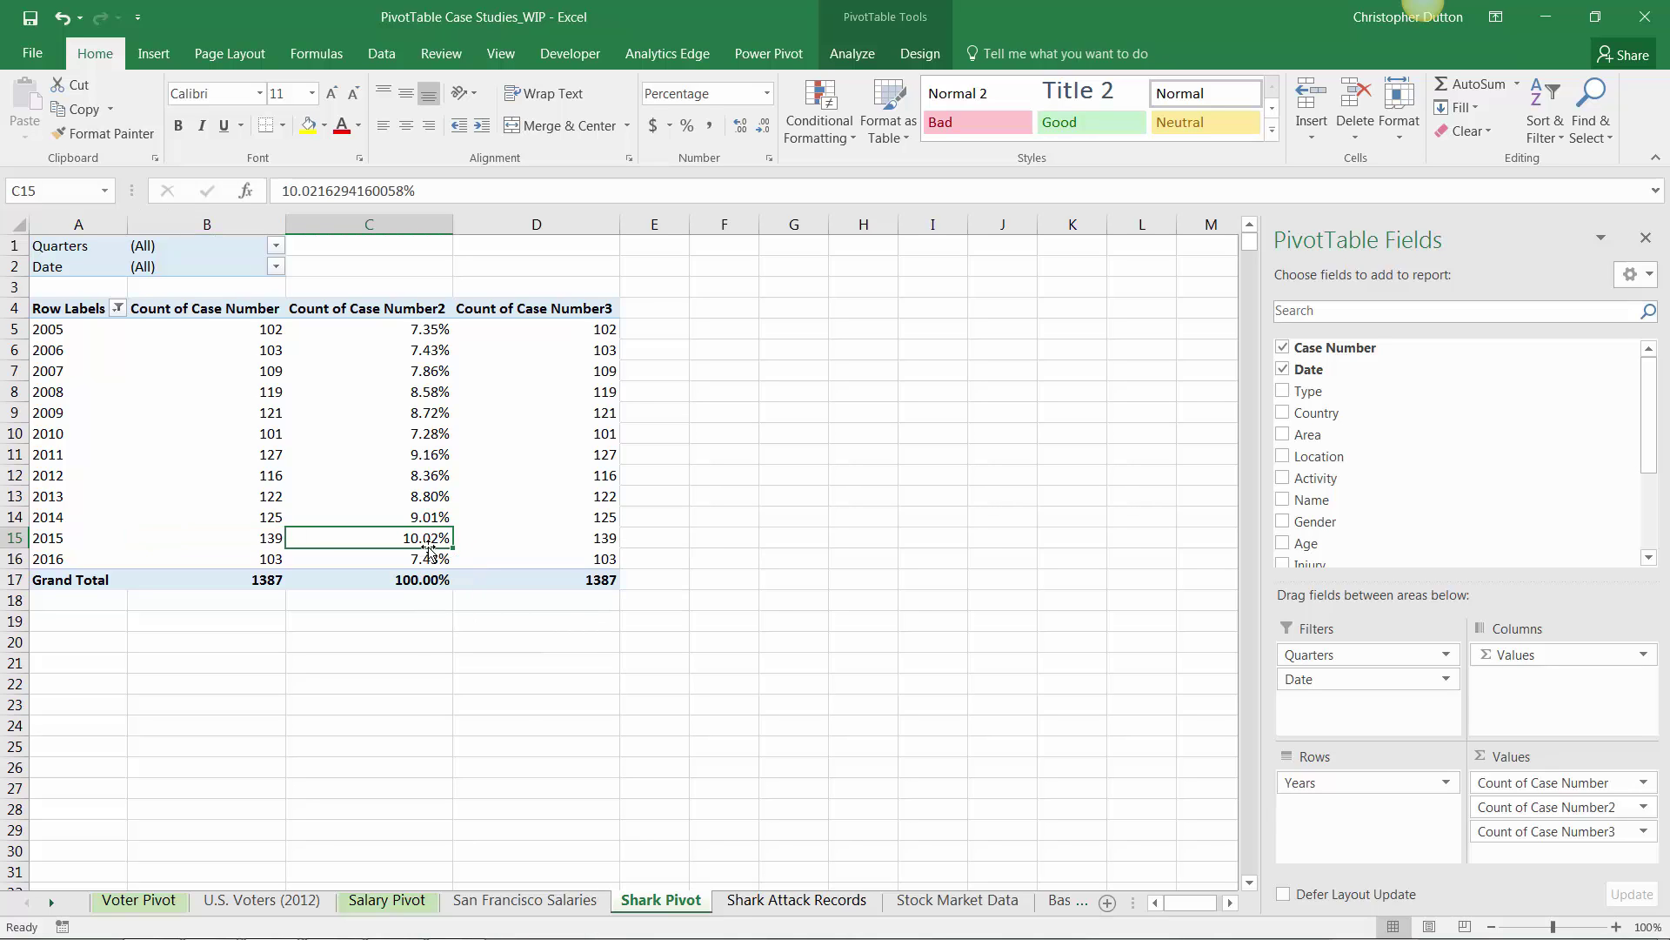
Step: Show Count of Case Number3 as a running total by Years, from 102 up to 1387
right_click(585, 403)
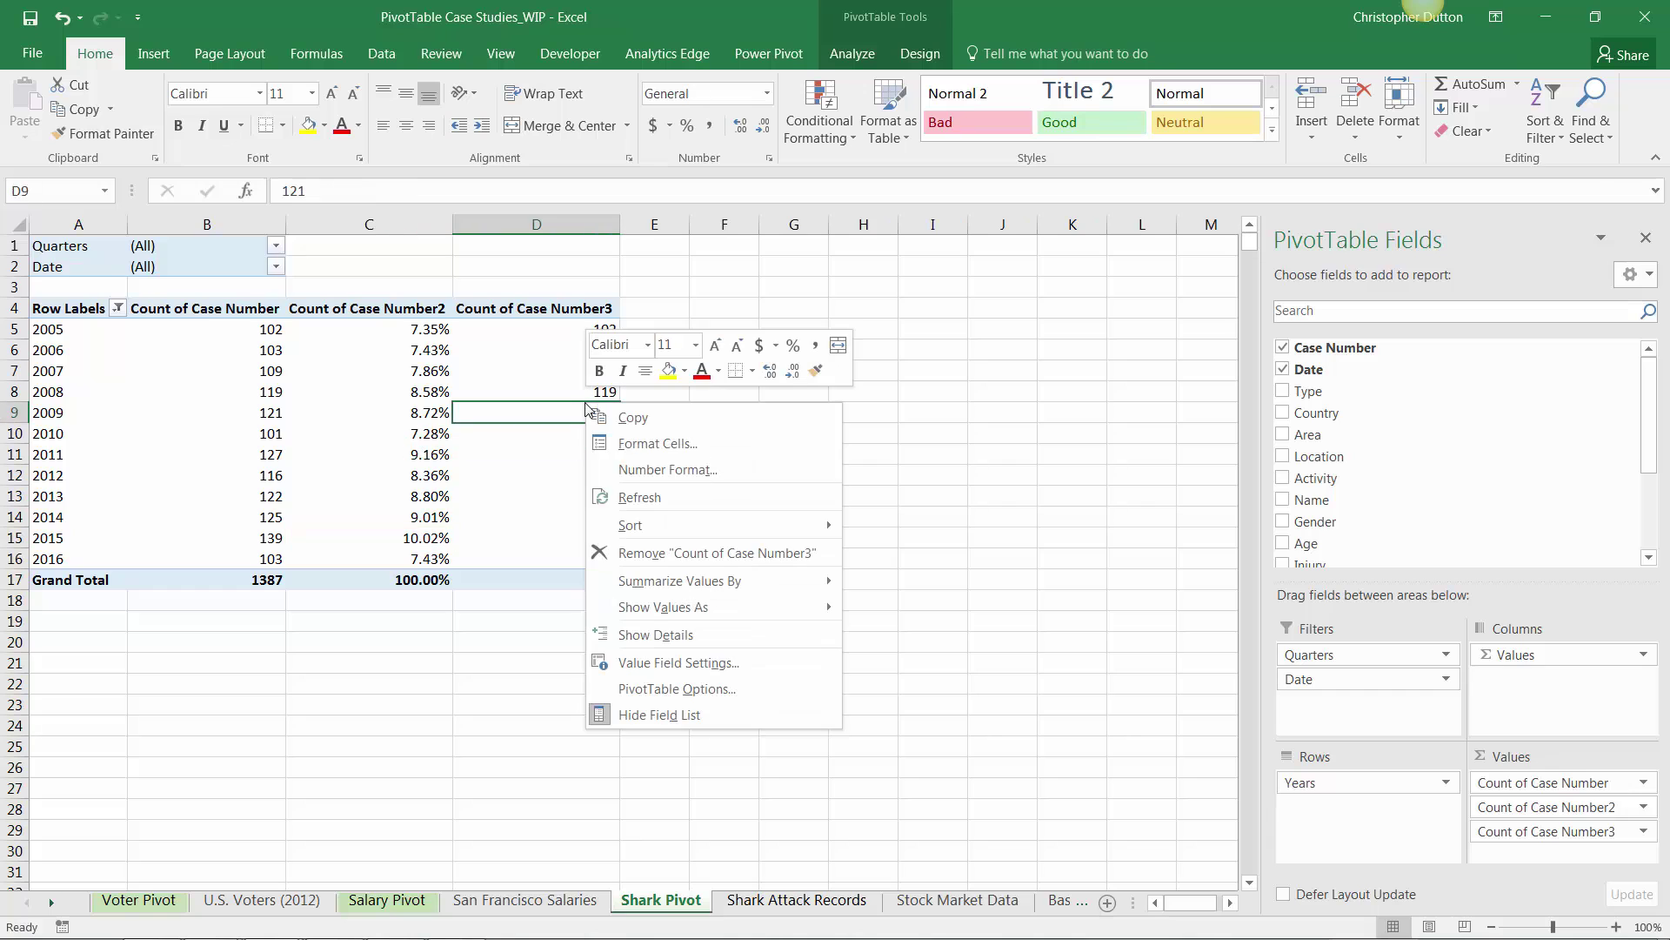
mouse_move(702, 606)
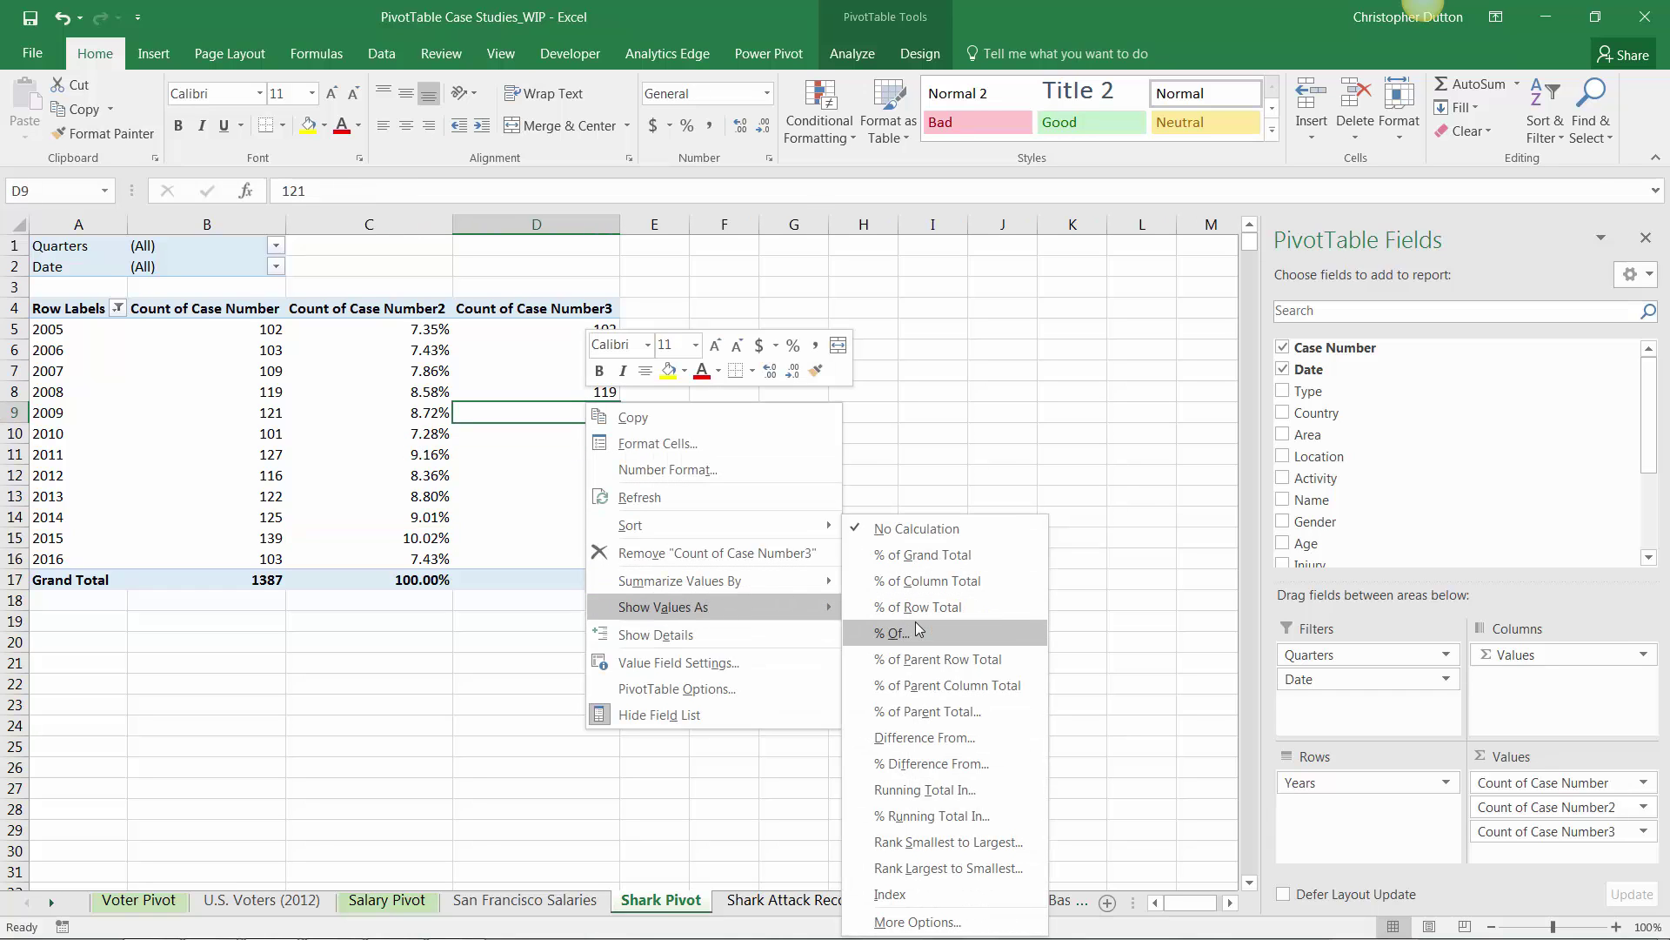
click(959, 791)
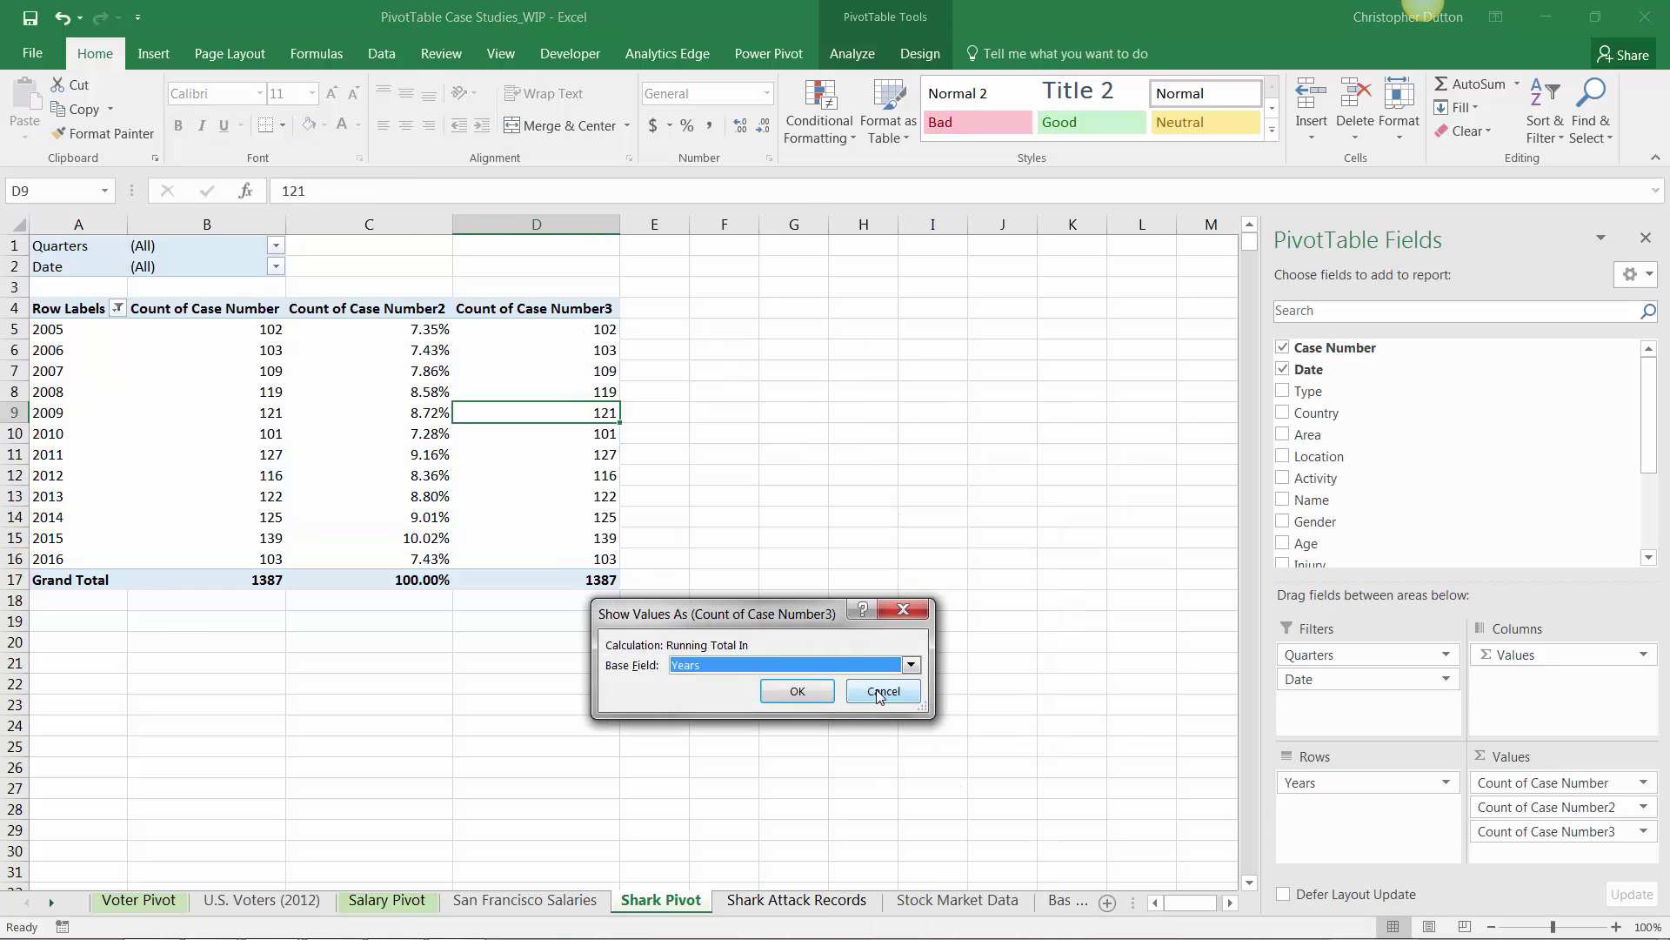
click(792, 692)
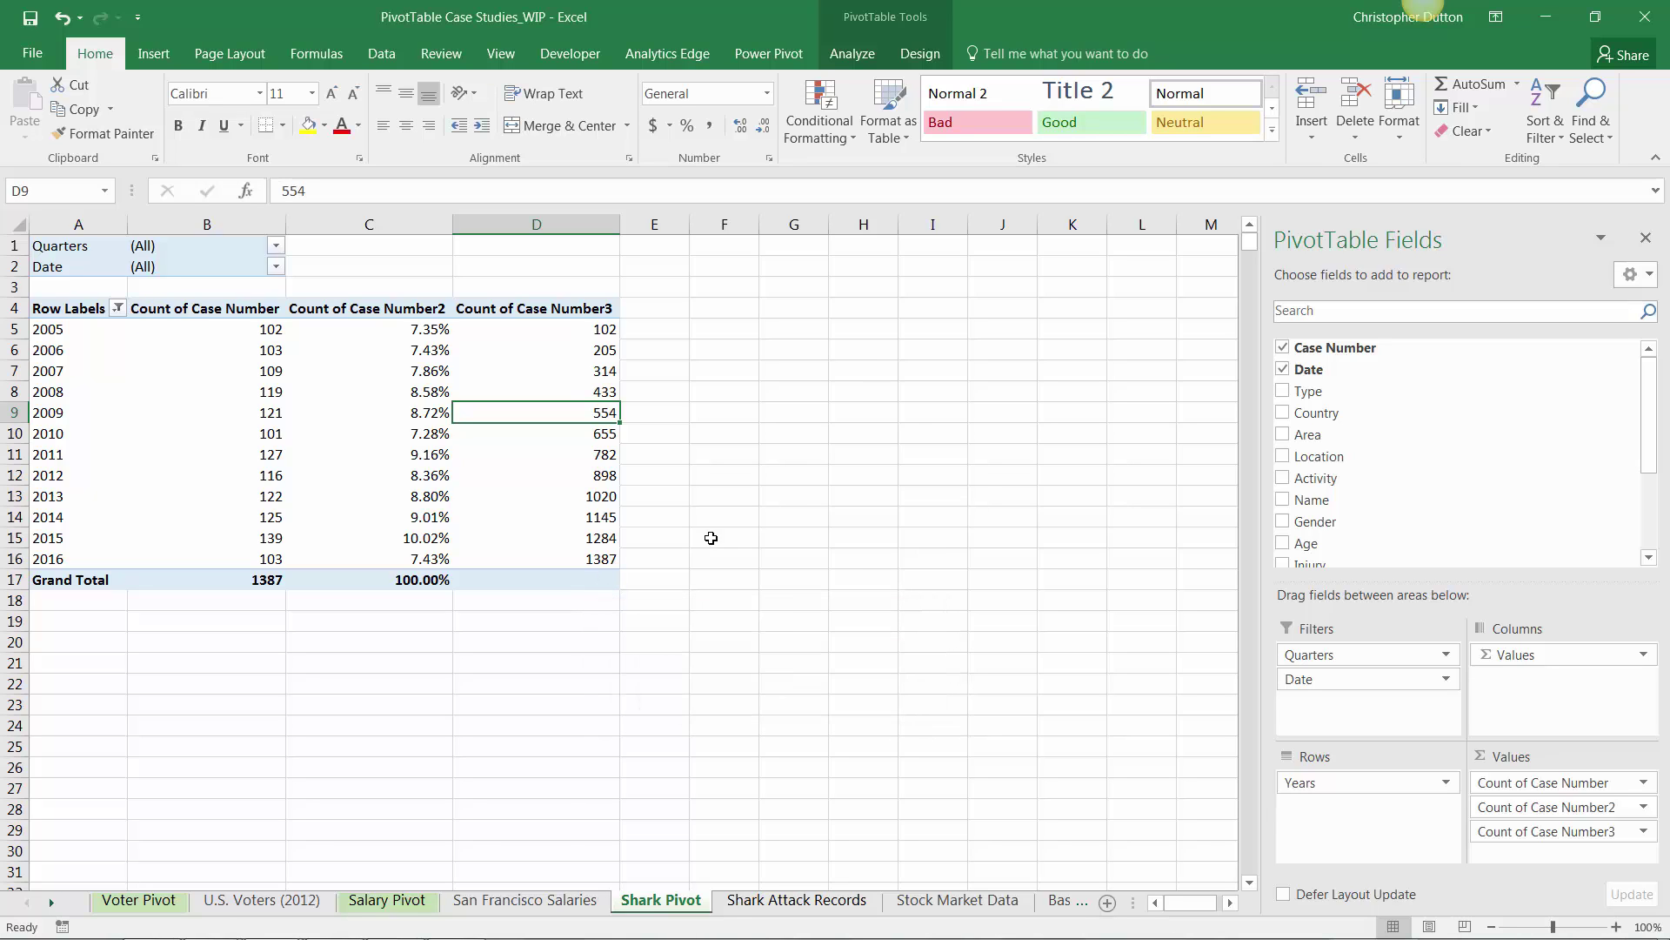
click(580, 325)
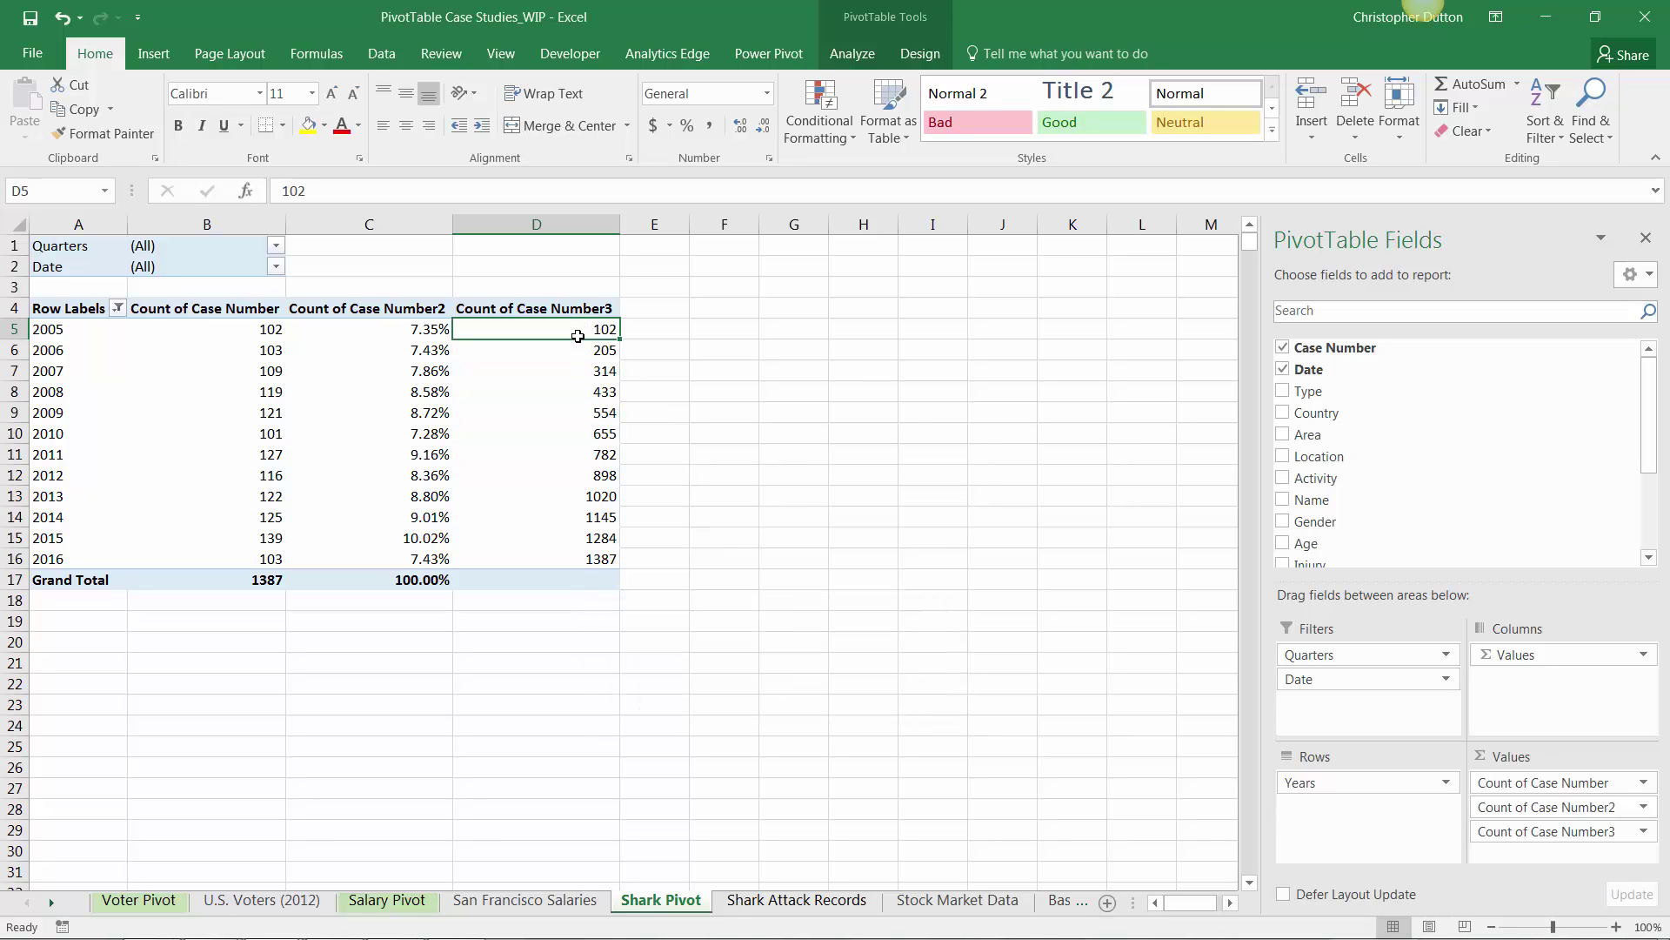
drag(578, 338, 597, 559)
click(596, 559)
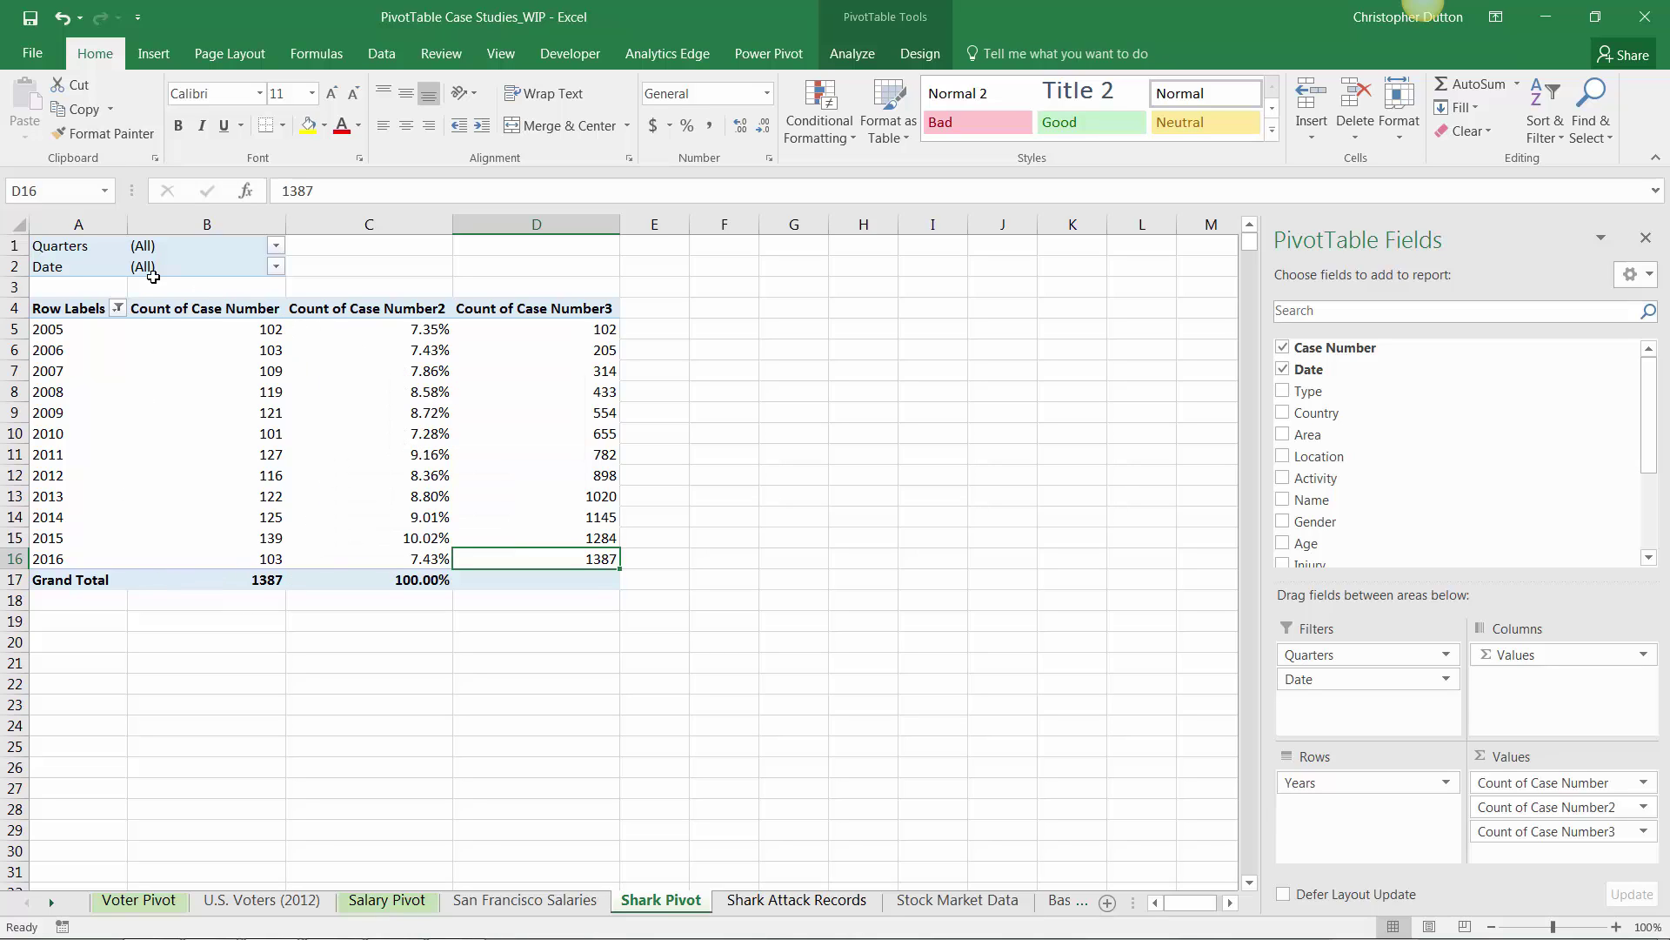
Step: Move Years into the filters and add Gender as rows, showing F 232 and M 1155
drag(1359, 773, 1356, 704)
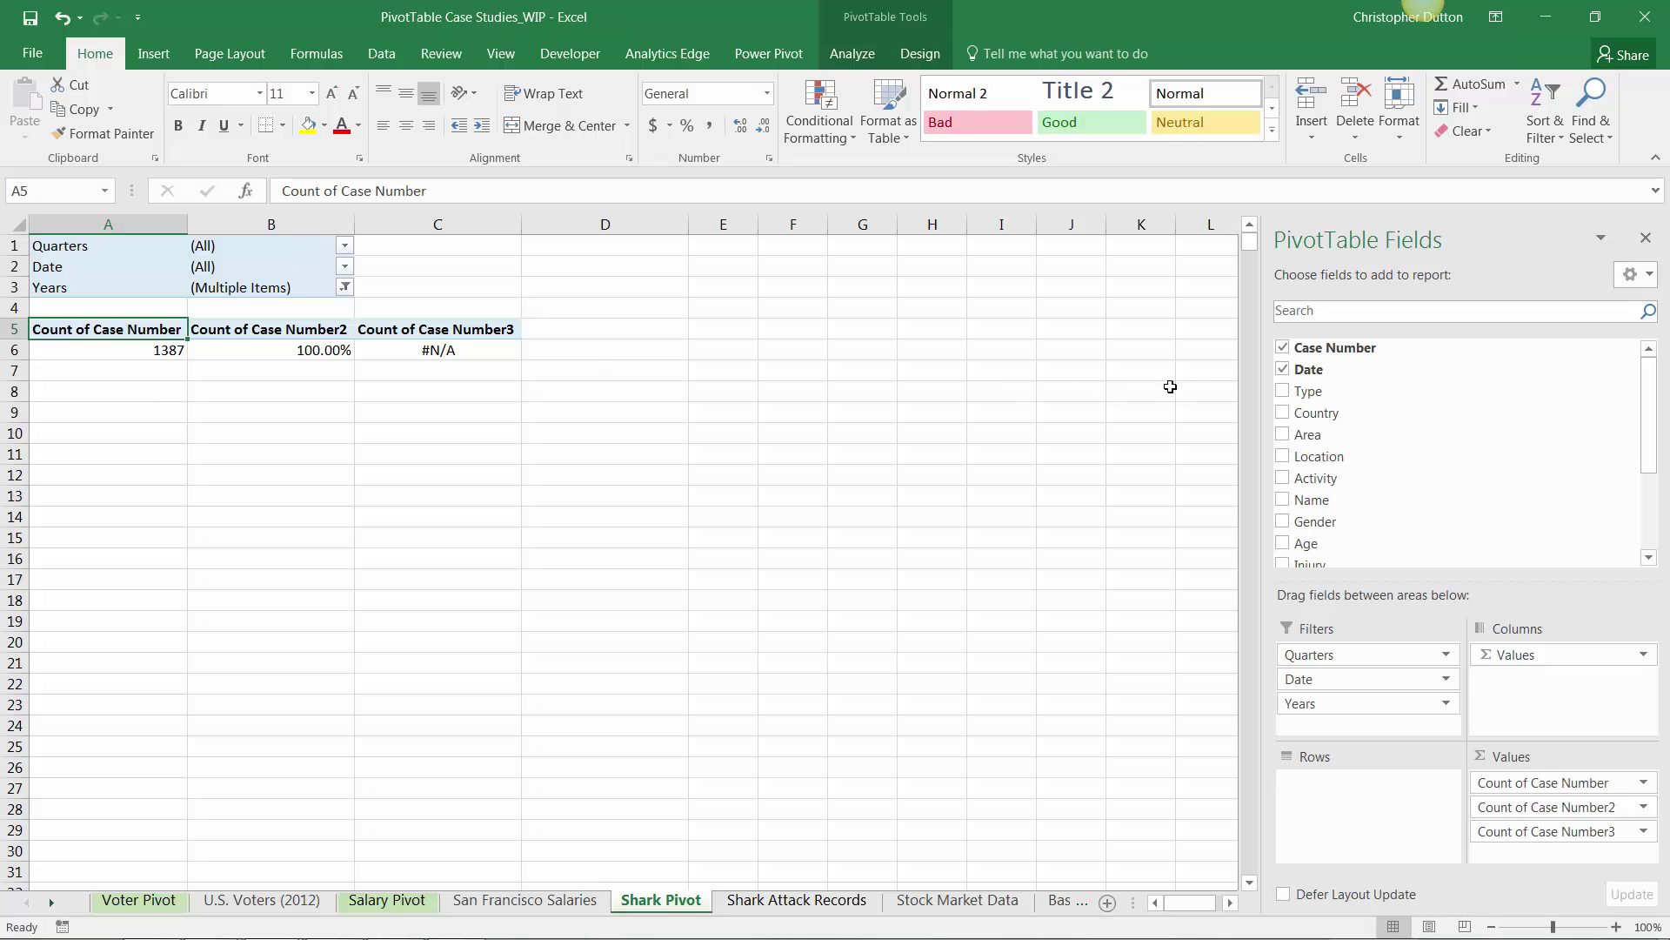
mouse_move(1651, 393)
mouse_down()
mouse_move(1651, 407)
mouse_move(1635, 385)
mouse_up()
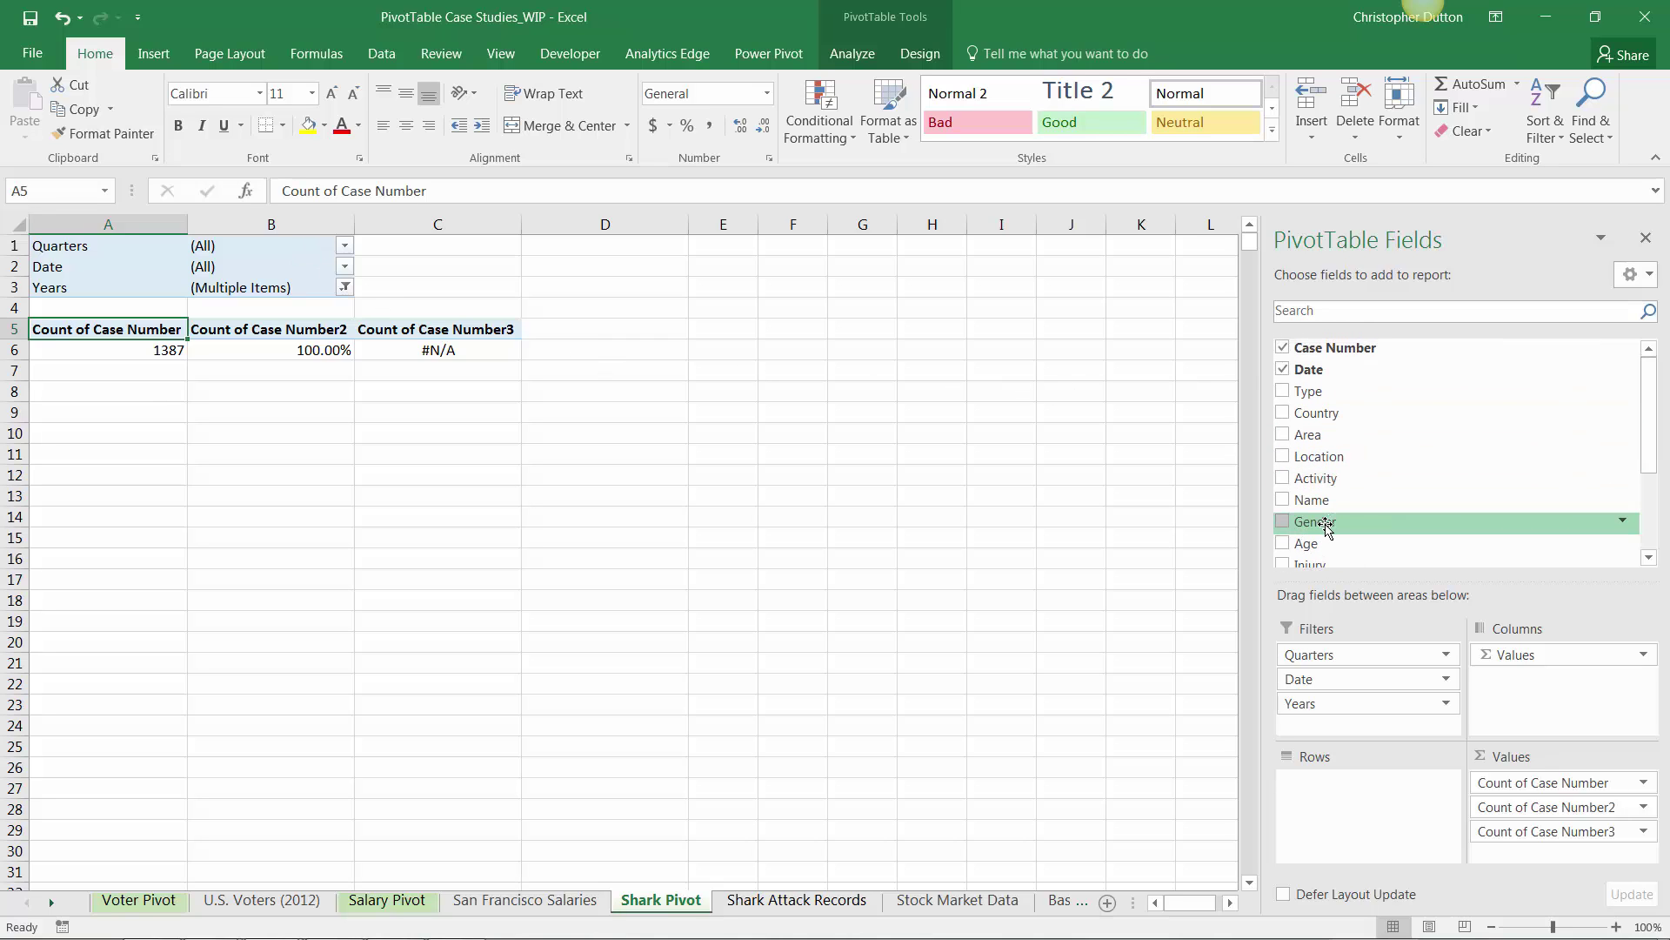
drag(1322, 522, 1331, 794)
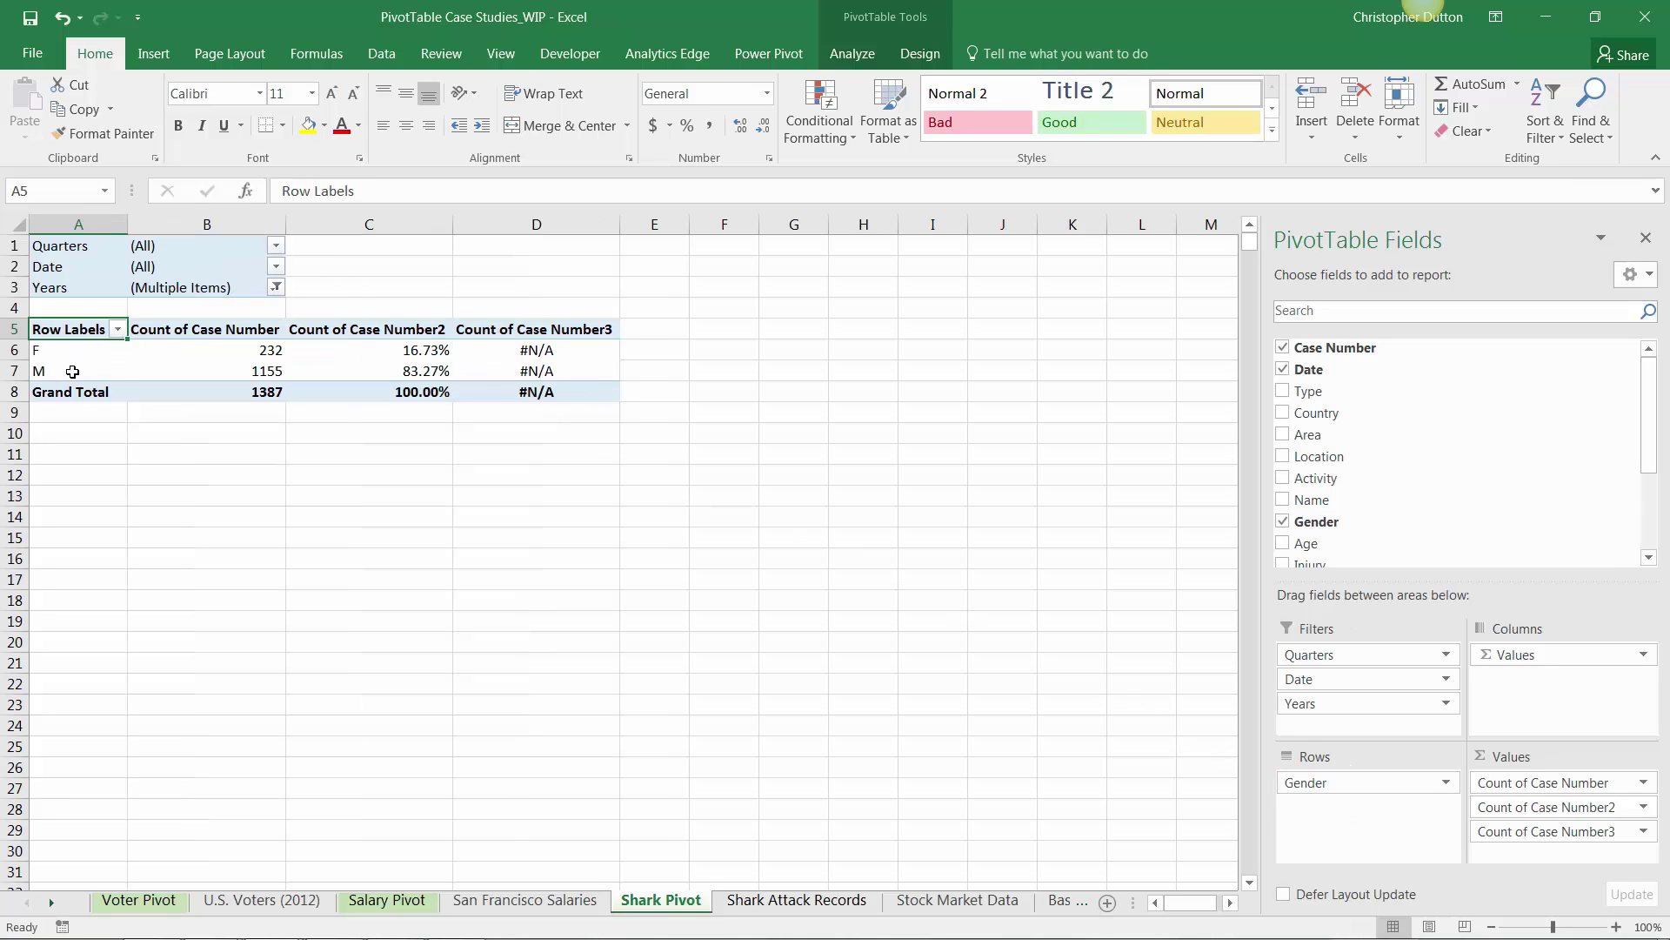
Step: Reapply the running total based on Years to the #N/A Count of Case Number3 column
right_click(533, 352)
mouse_move(644, 561)
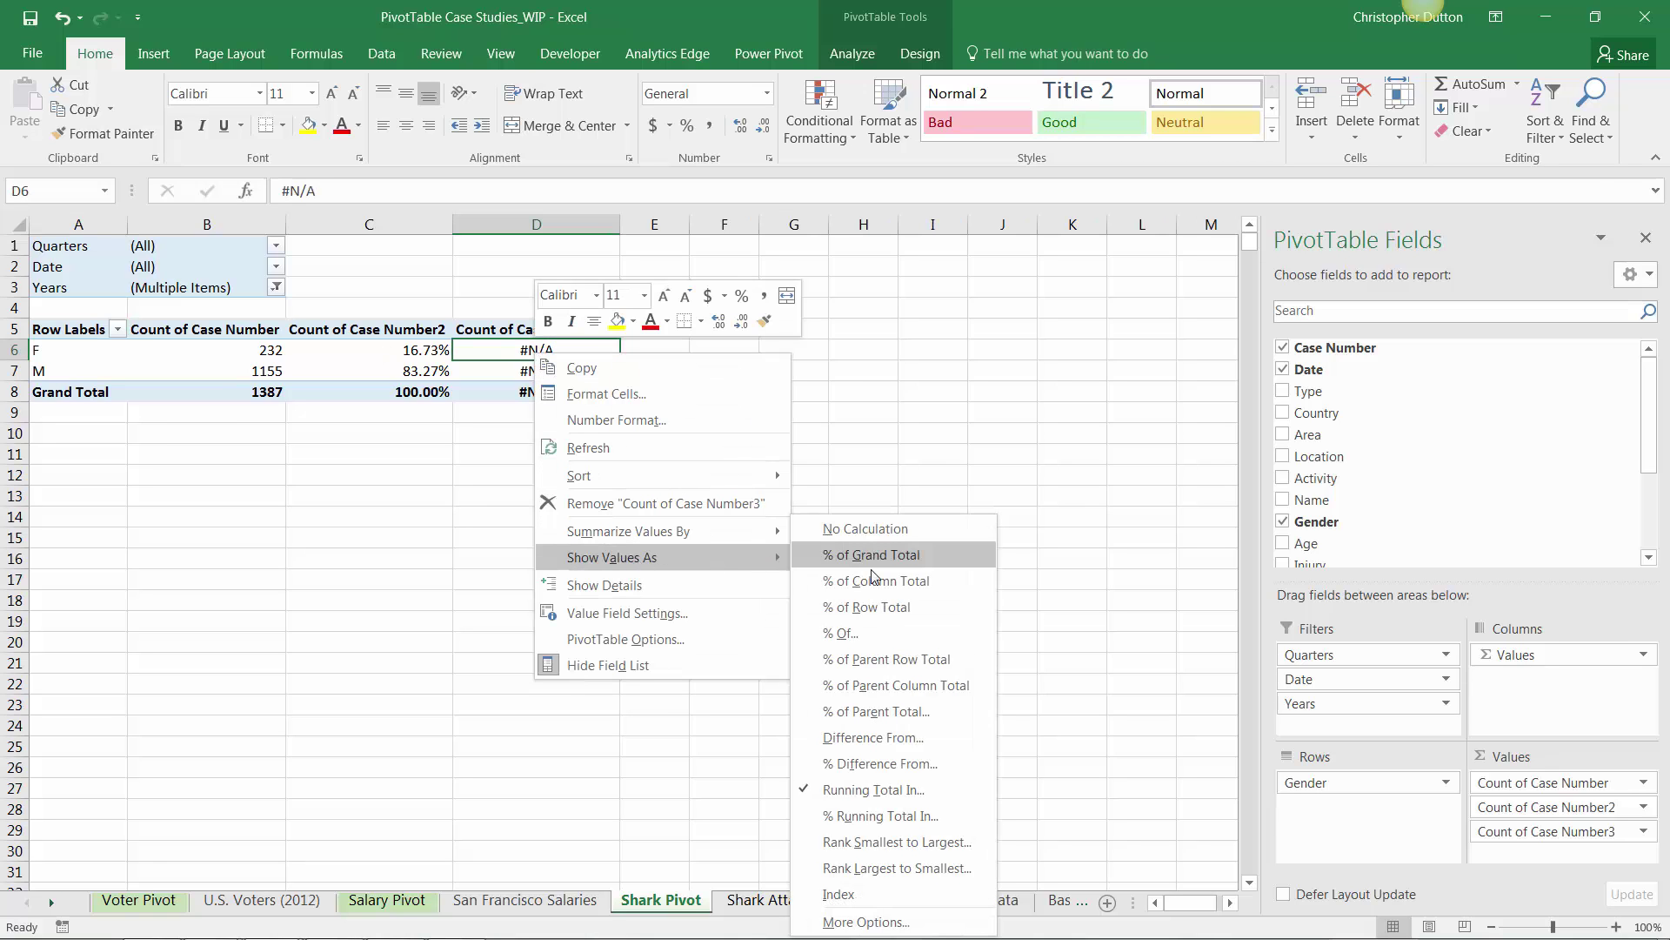
click(873, 789)
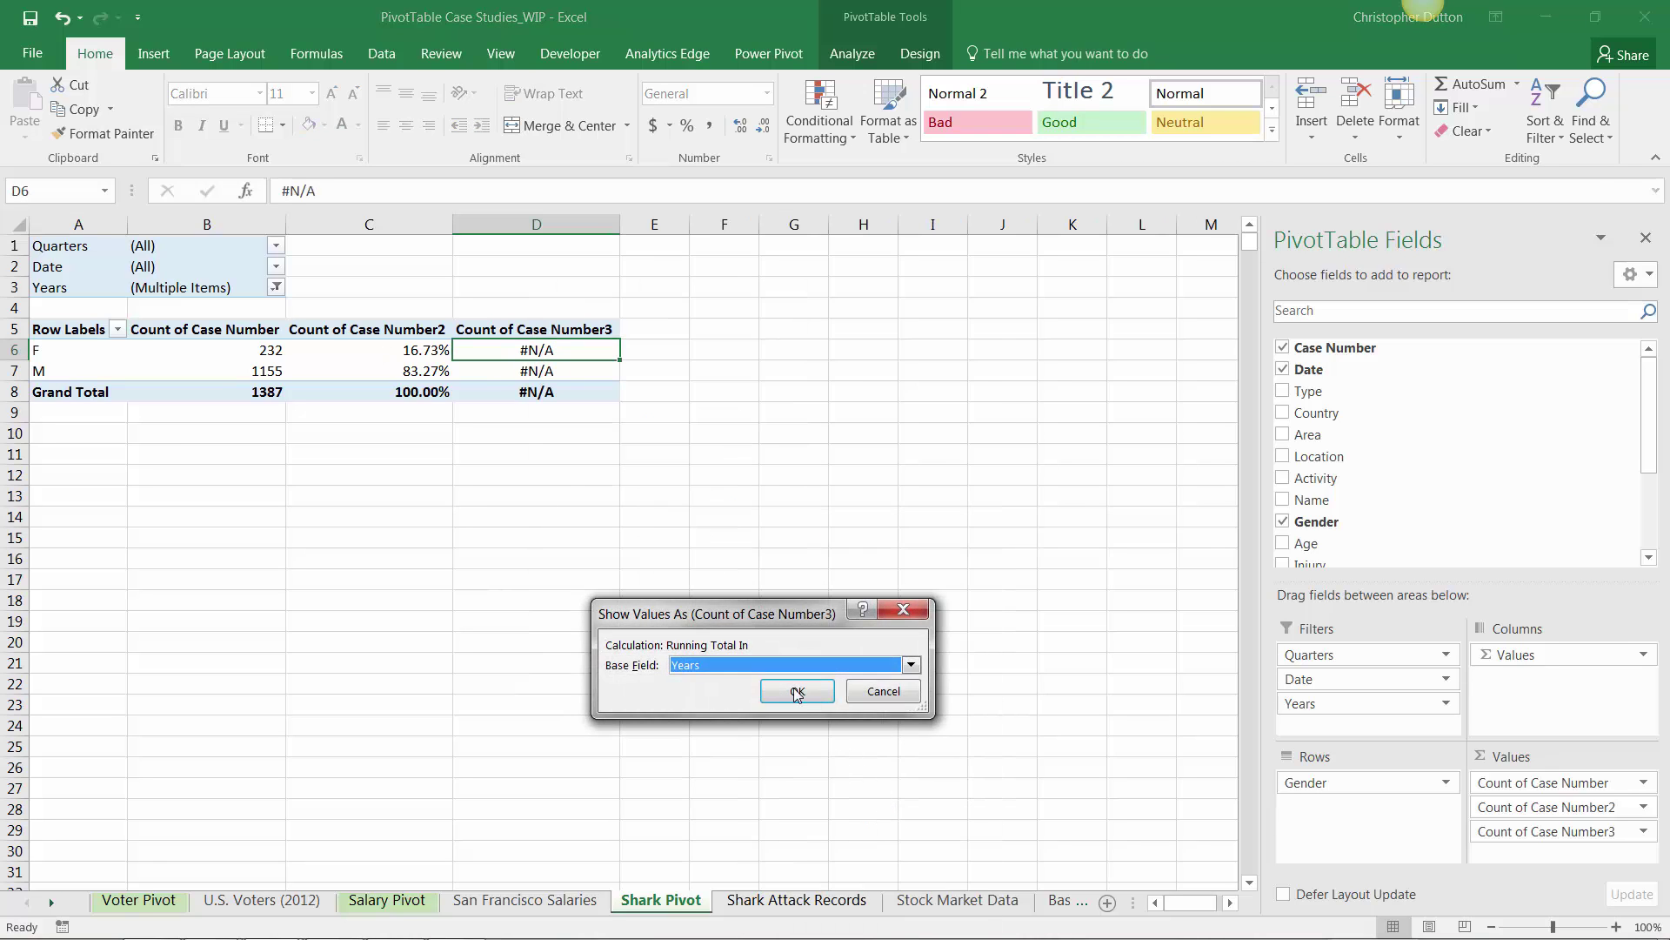
drag(735, 600, 790, 316)
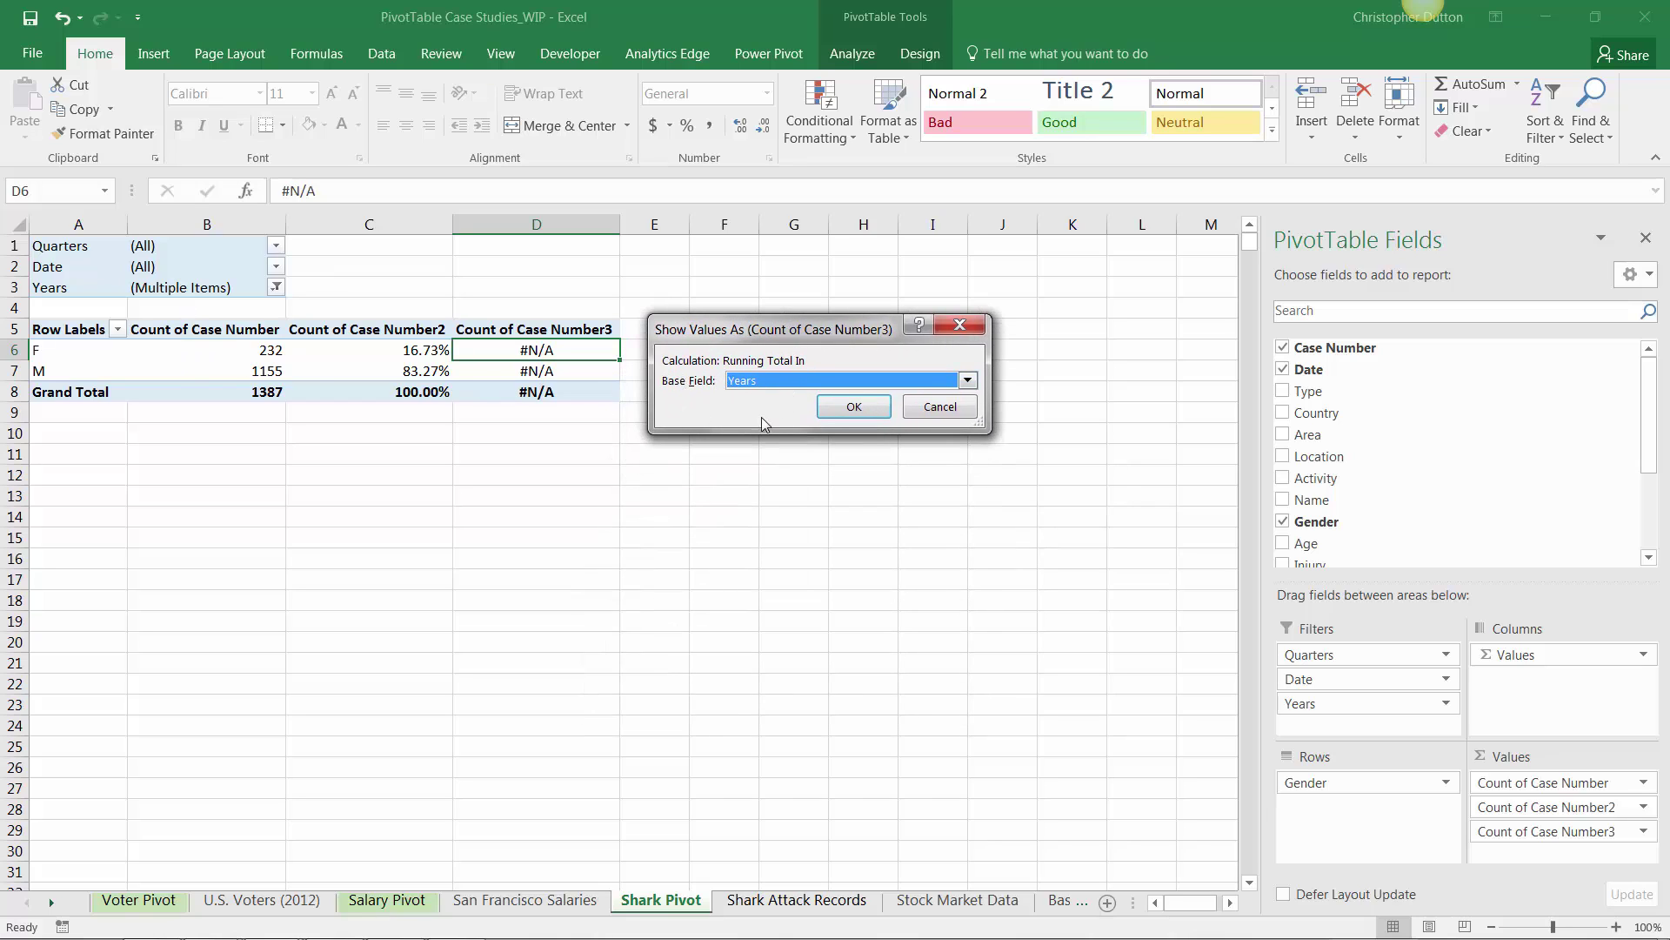
click(853, 409)
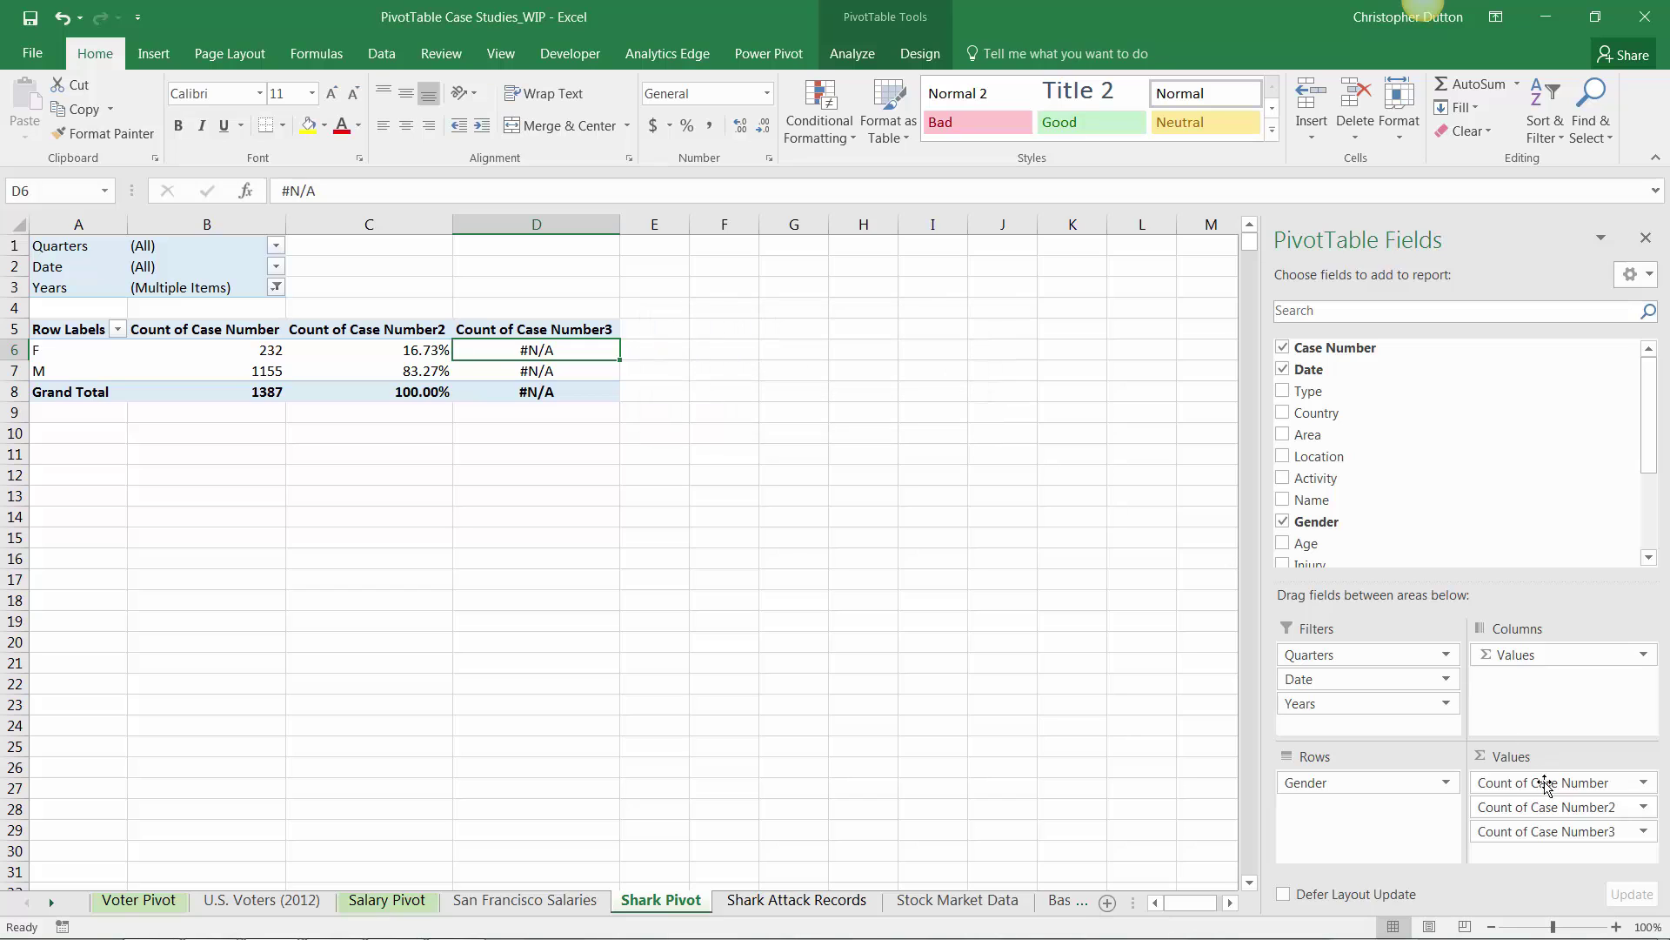
Step: Remove Count of Case Number3 from the values, leaving 232 and 1155 with percentages
drag(1533, 831, 1096, 444)
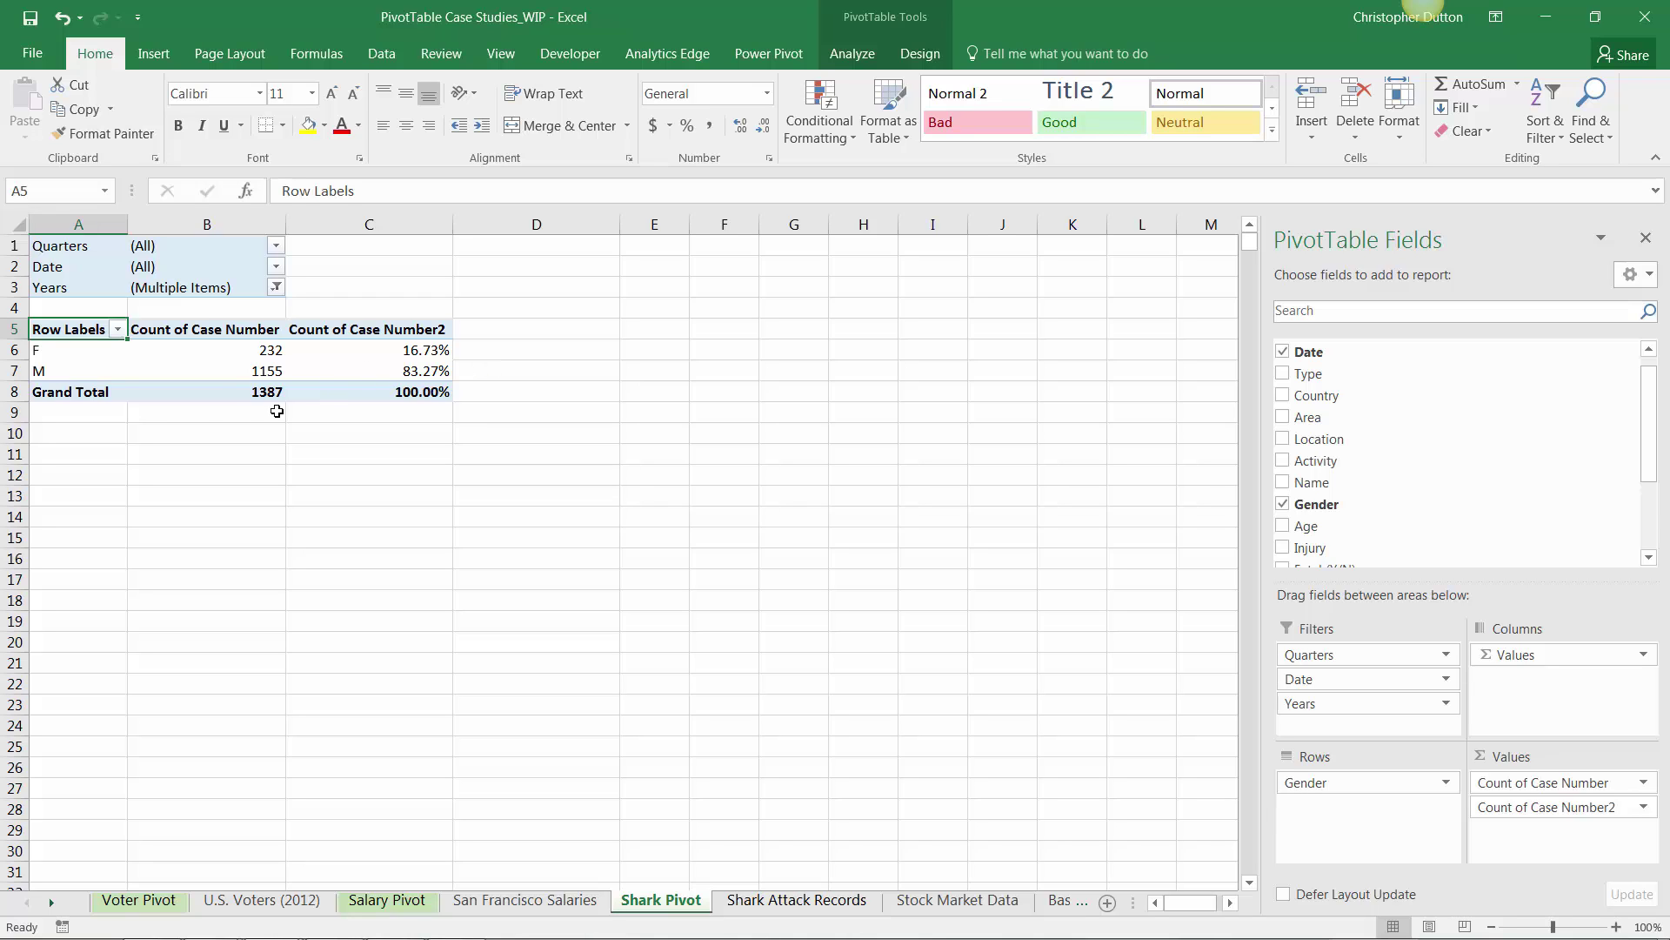
click(452, 372)
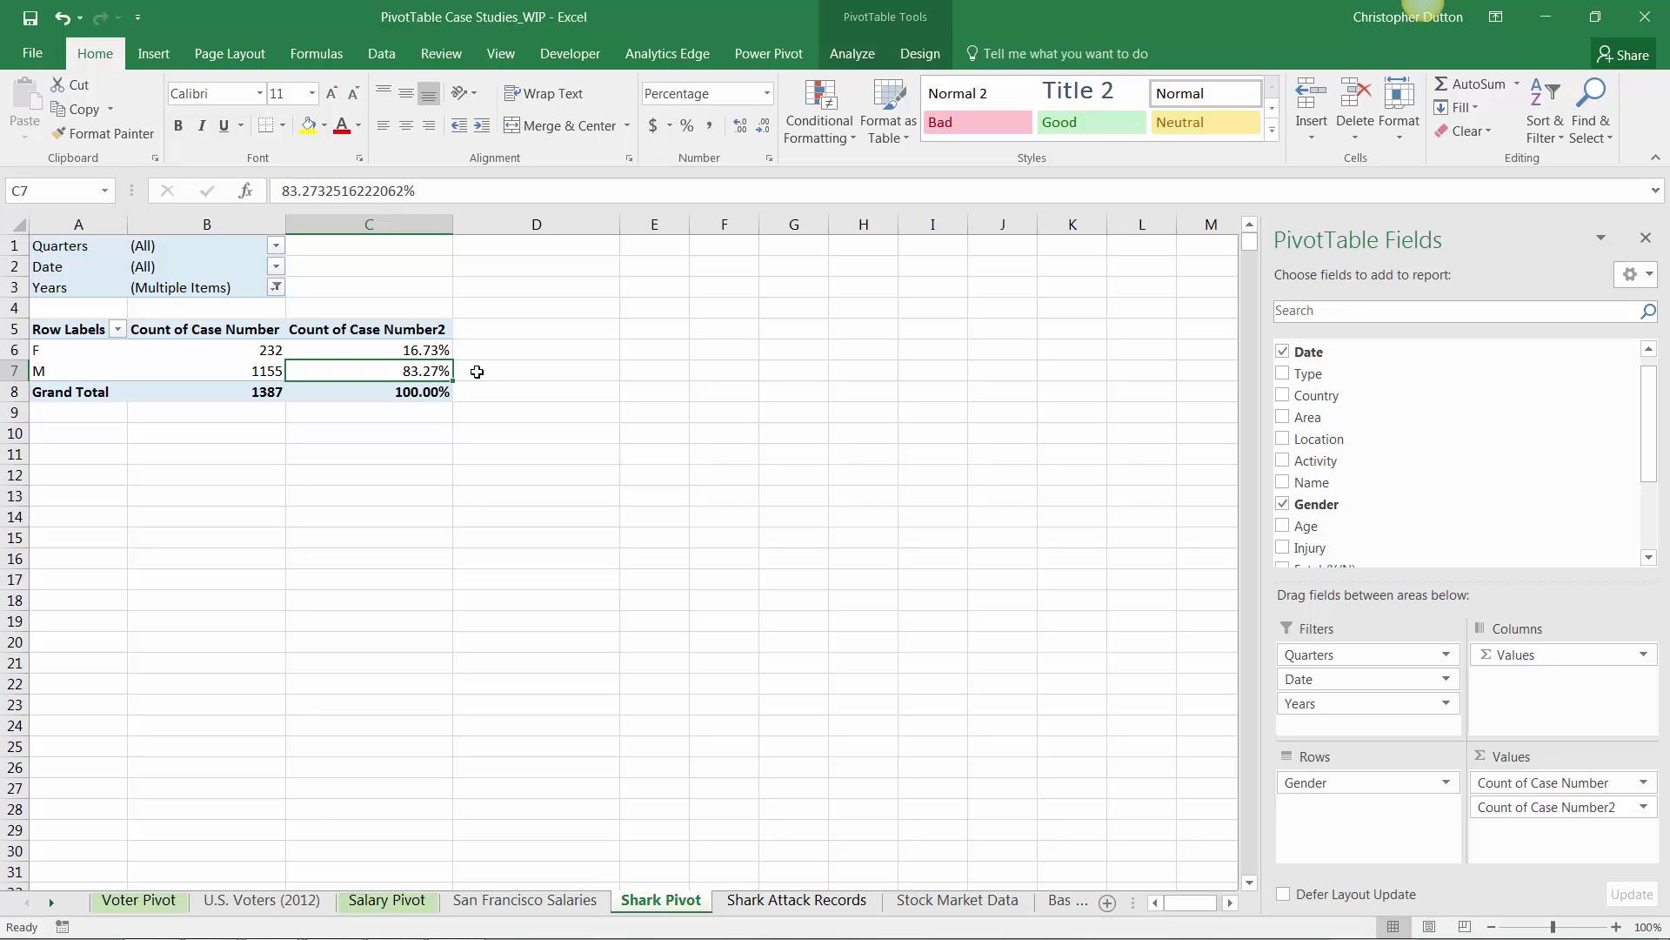
click(445, 352)
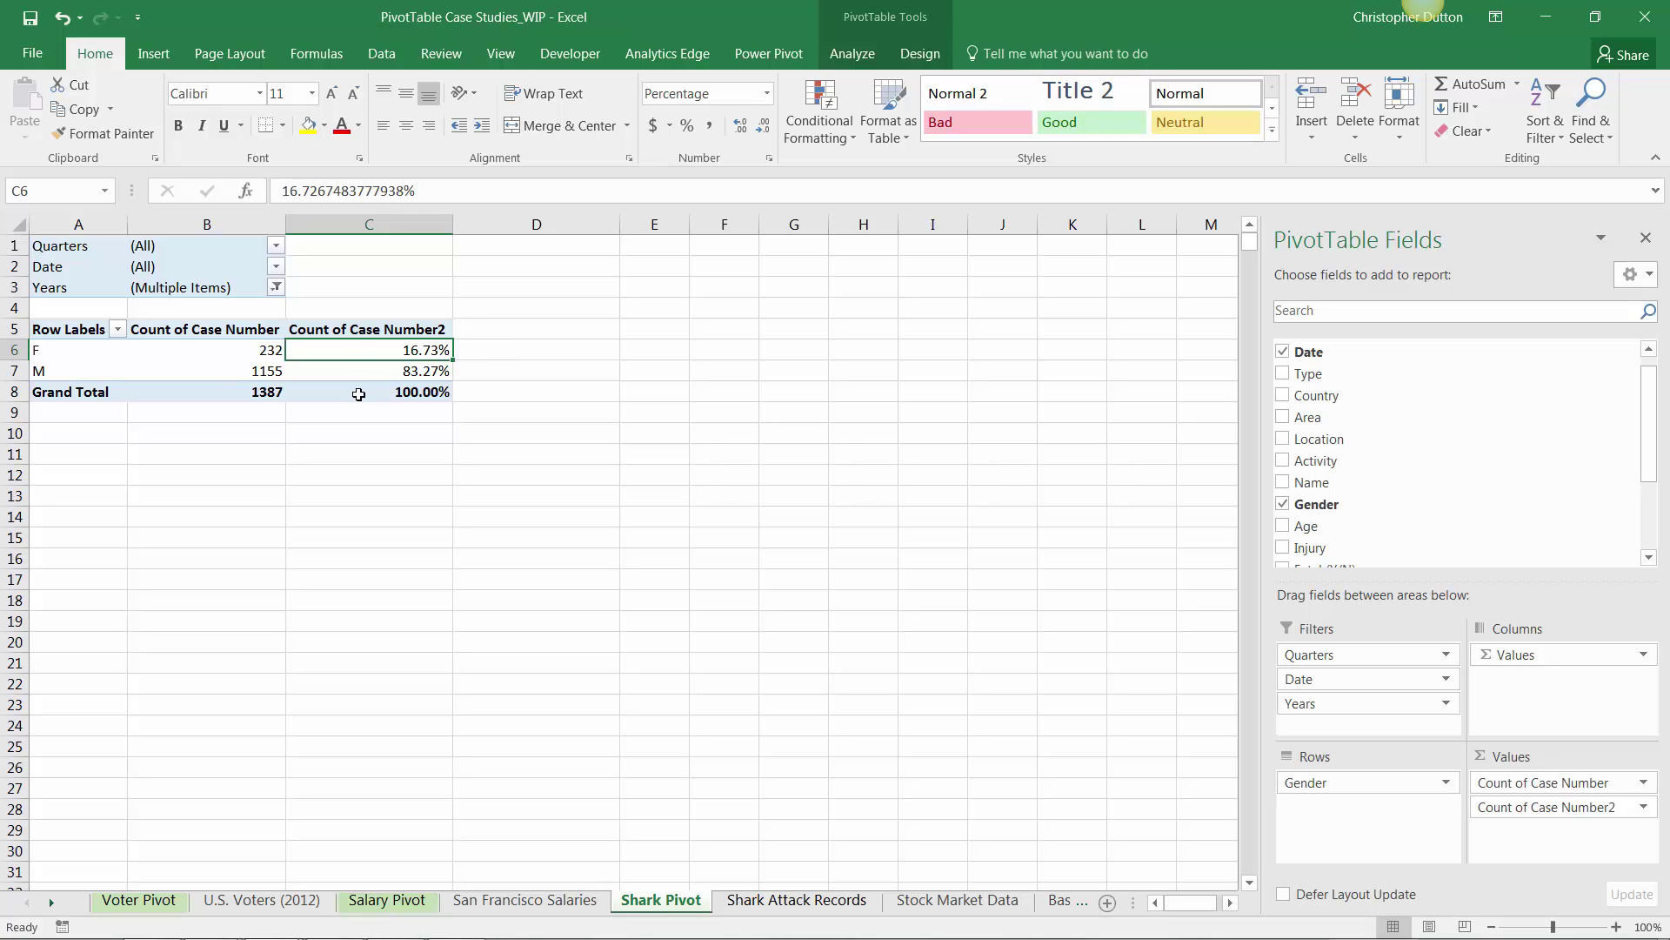
Step: Move Gender into the filters and add Age as rows, noting the Unknown age count of 370
drag(1311, 785, 1338, 726)
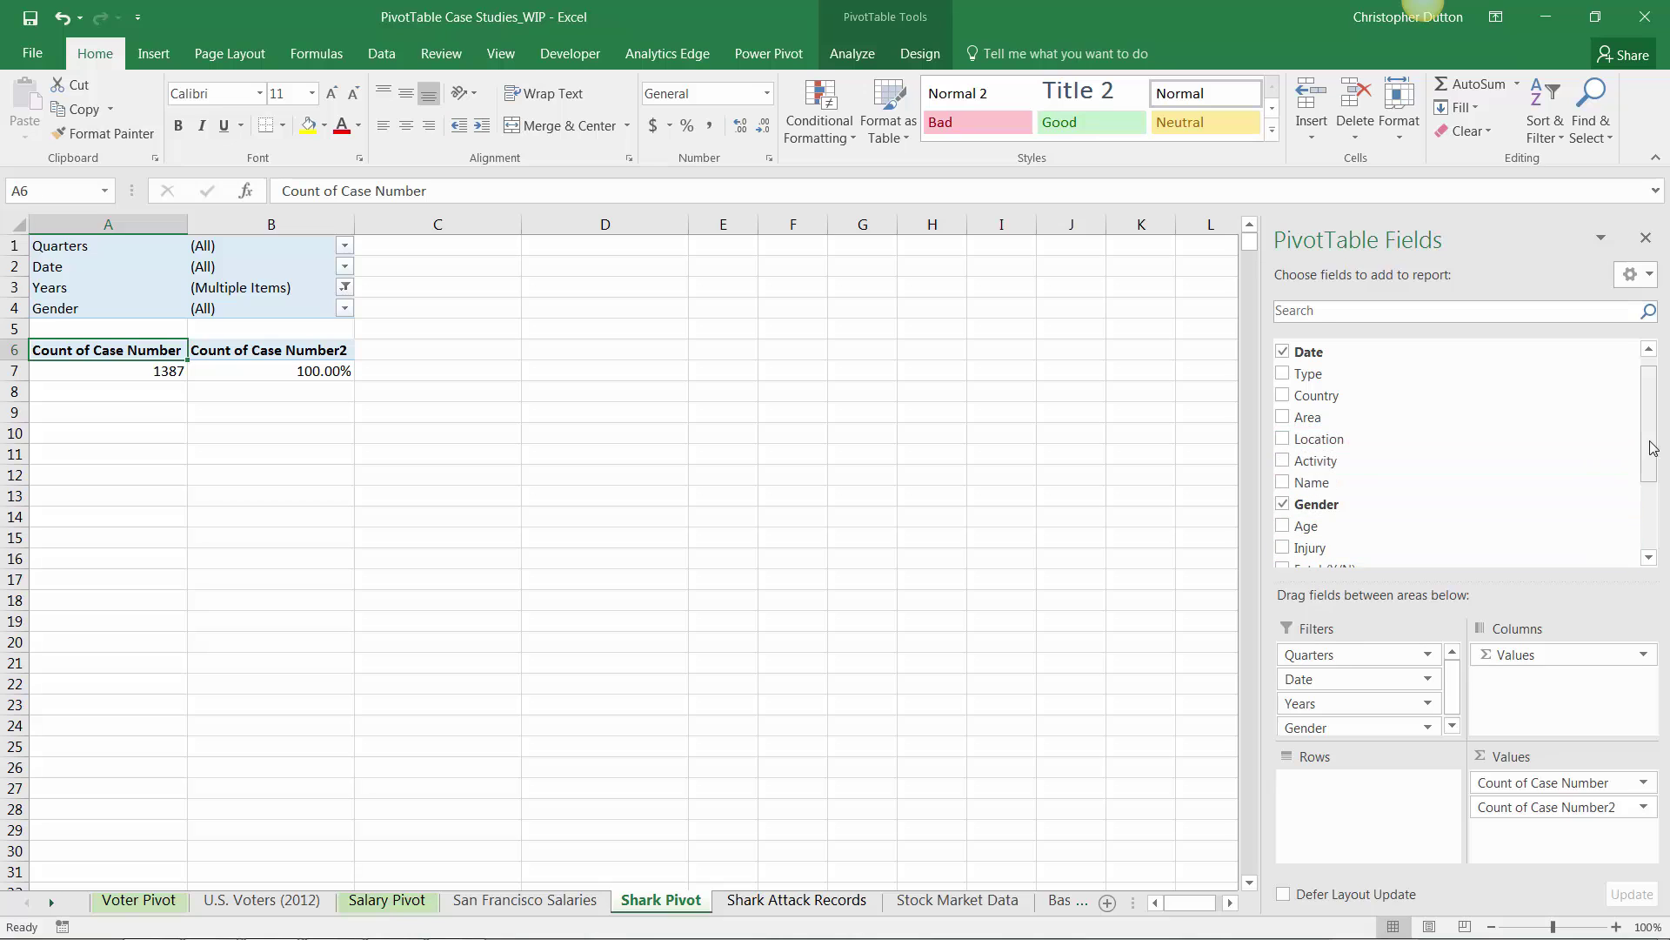
scroll(1614, 393, up, 1)
drag(1338, 544, 1375, 805)
scroll(224, 482, down, 12)
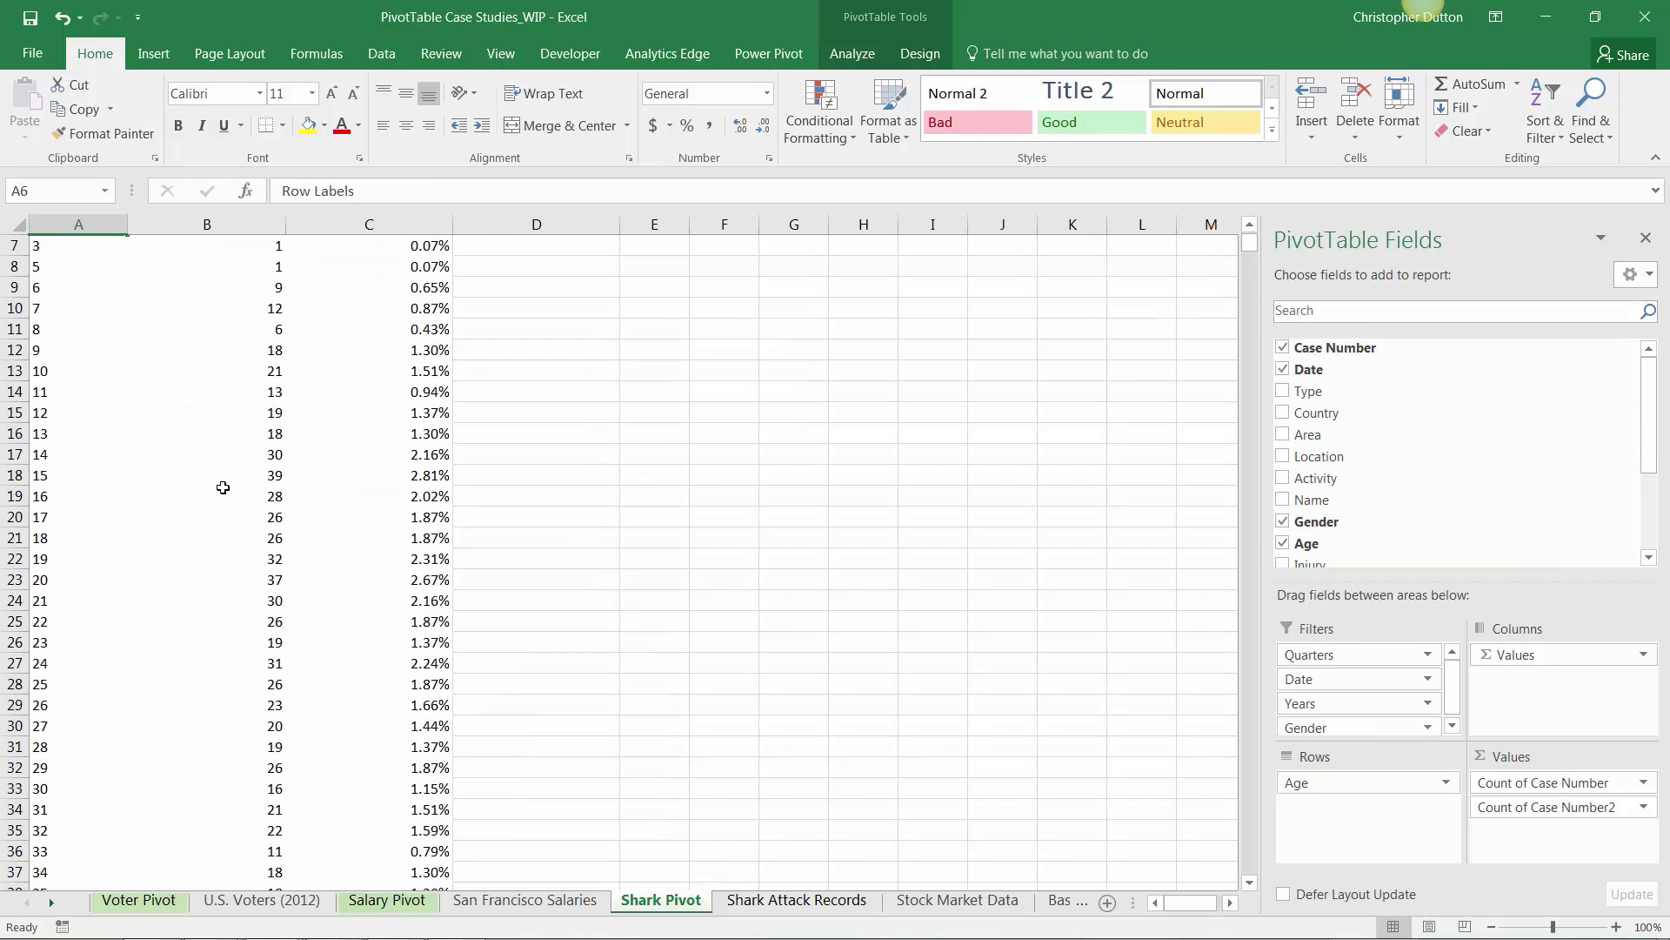
scroll(221, 492, down, 10)
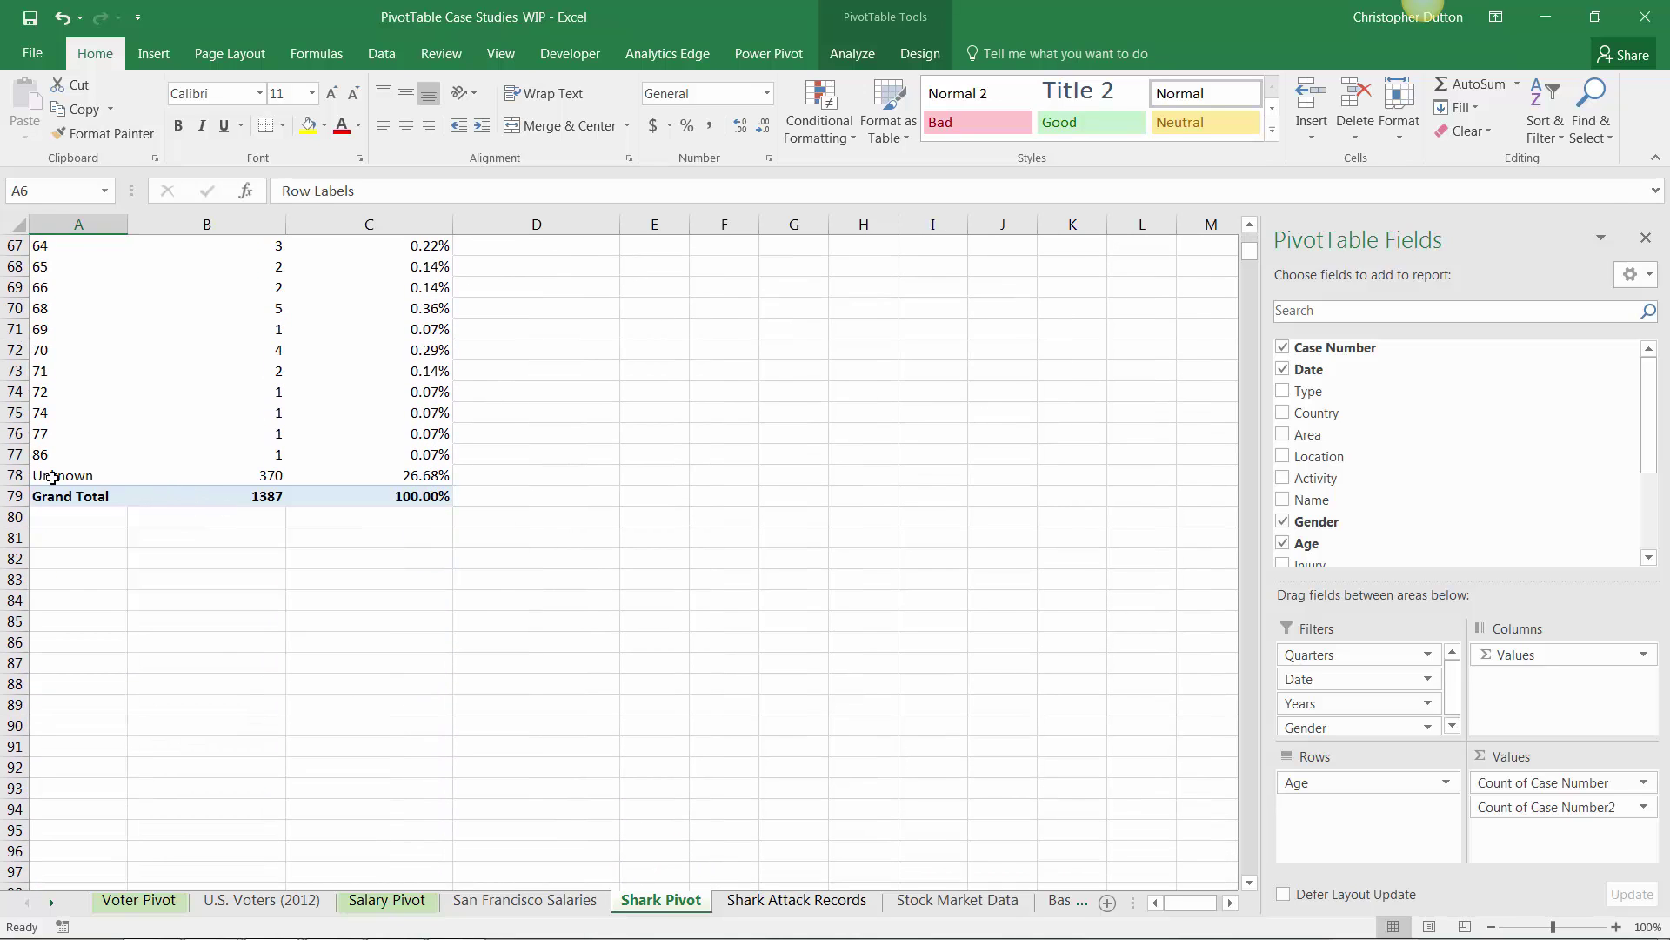
click(52, 477)
click(267, 474)
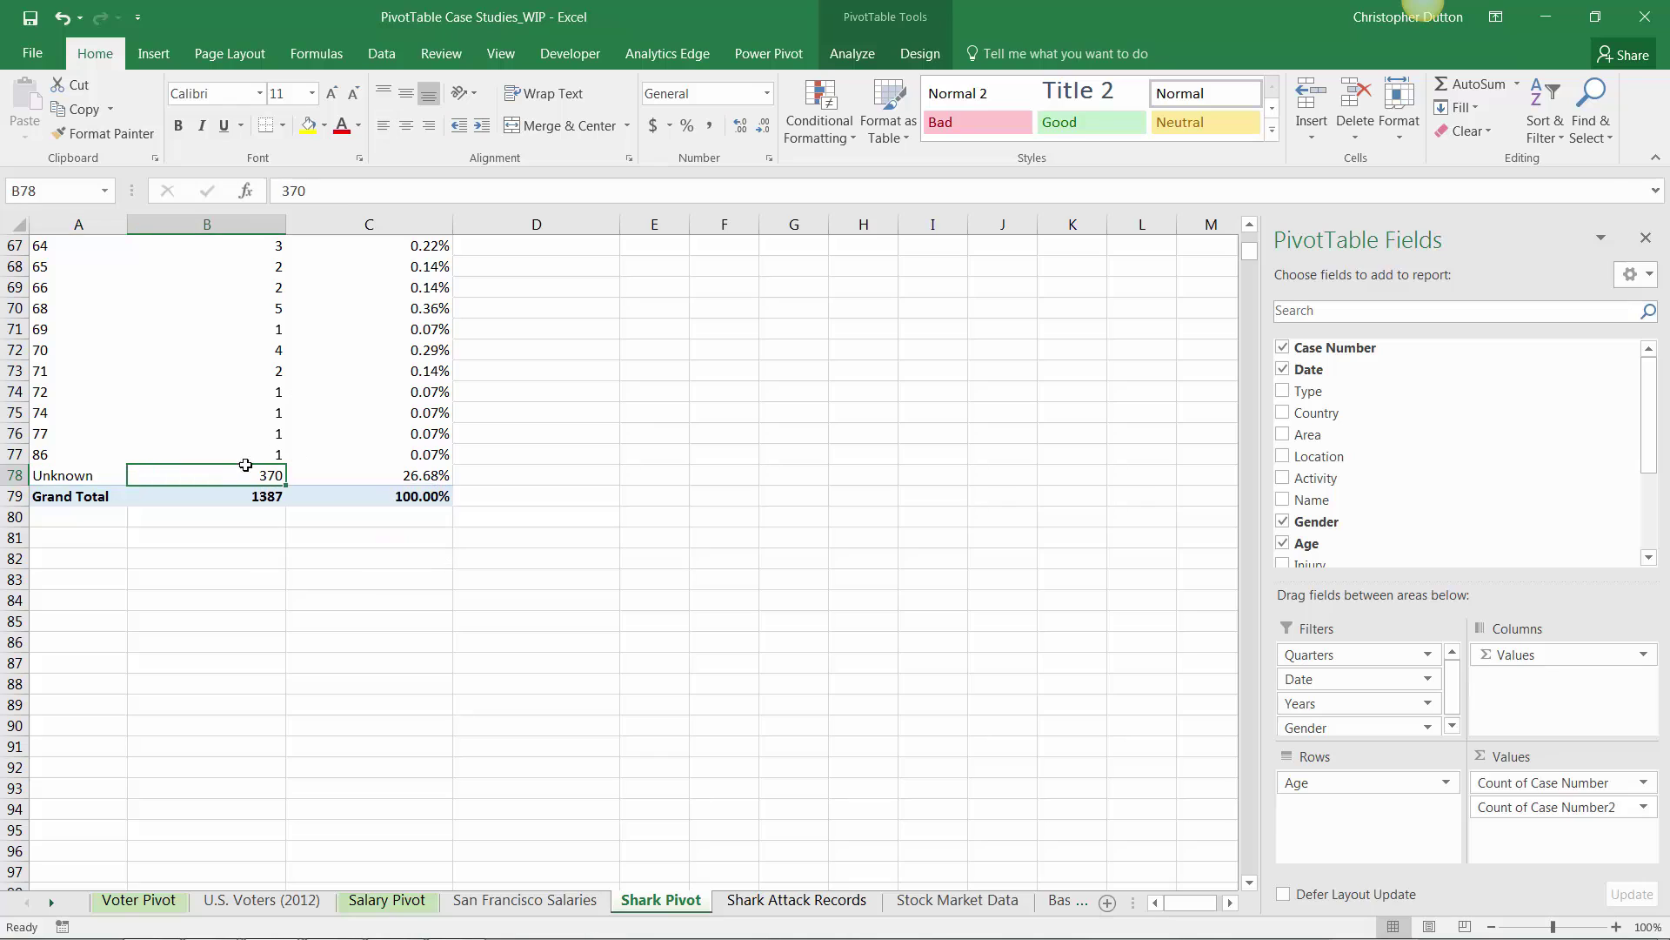
mouse_move(272, 427)
Step: Filter the age row labels to exclude Unknown, bringing the total to 1017
drag(1250, 250, 1251, 233)
click(116, 349)
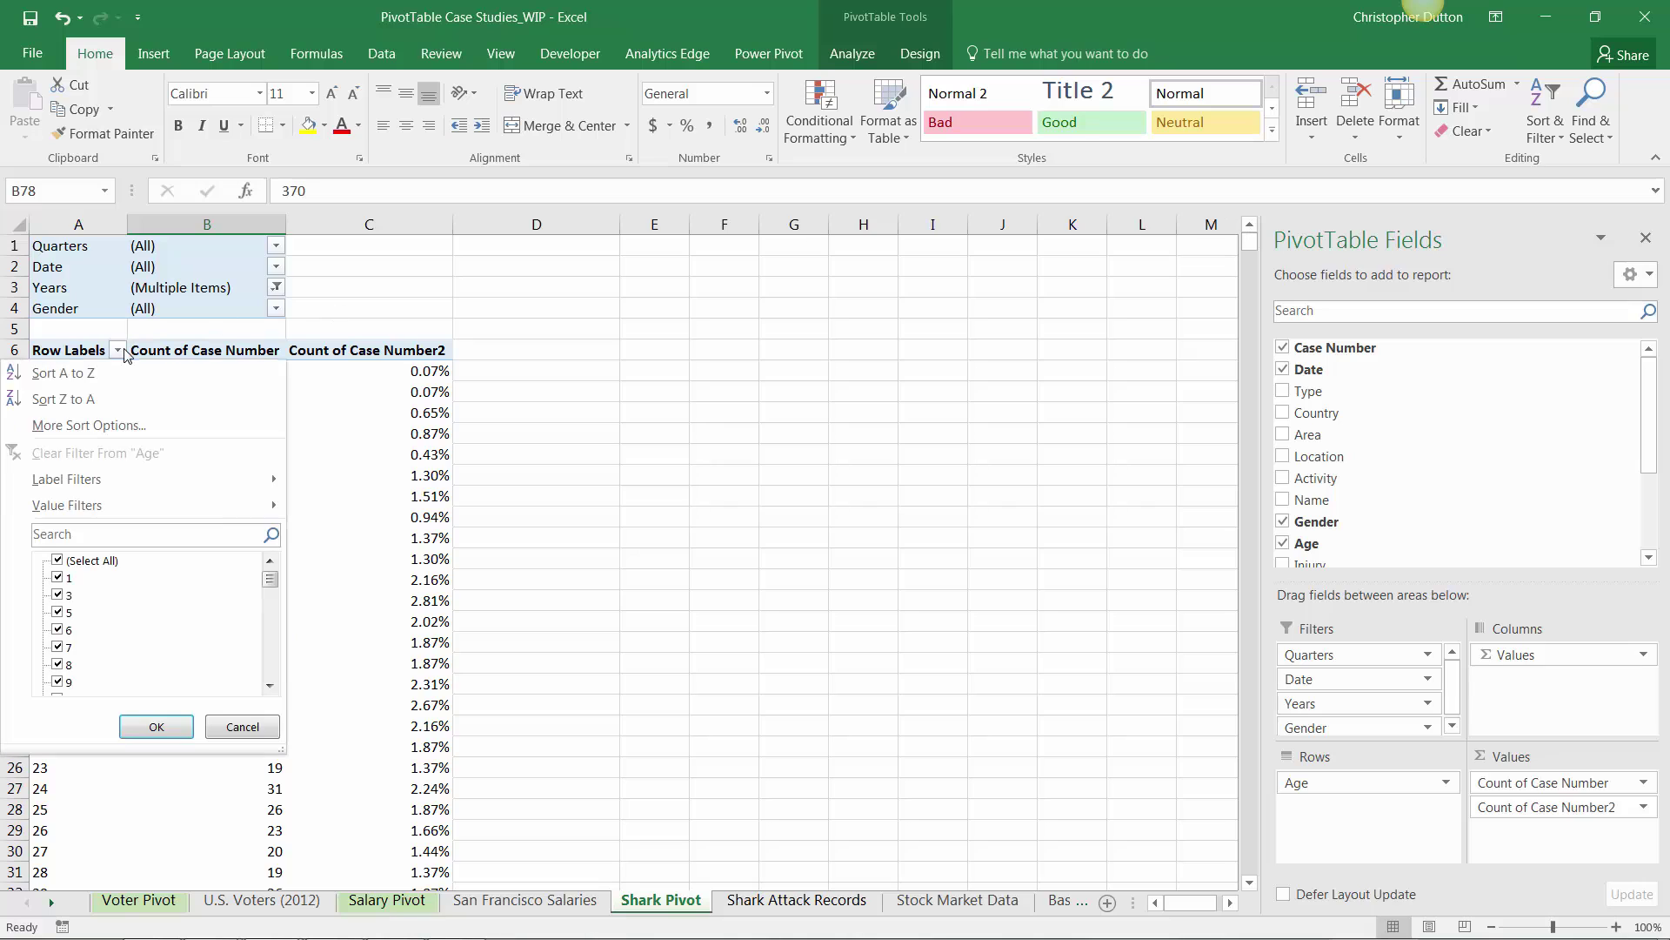
drag(270, 565, 270, 675)
click(58, 682)
click(156, 727)
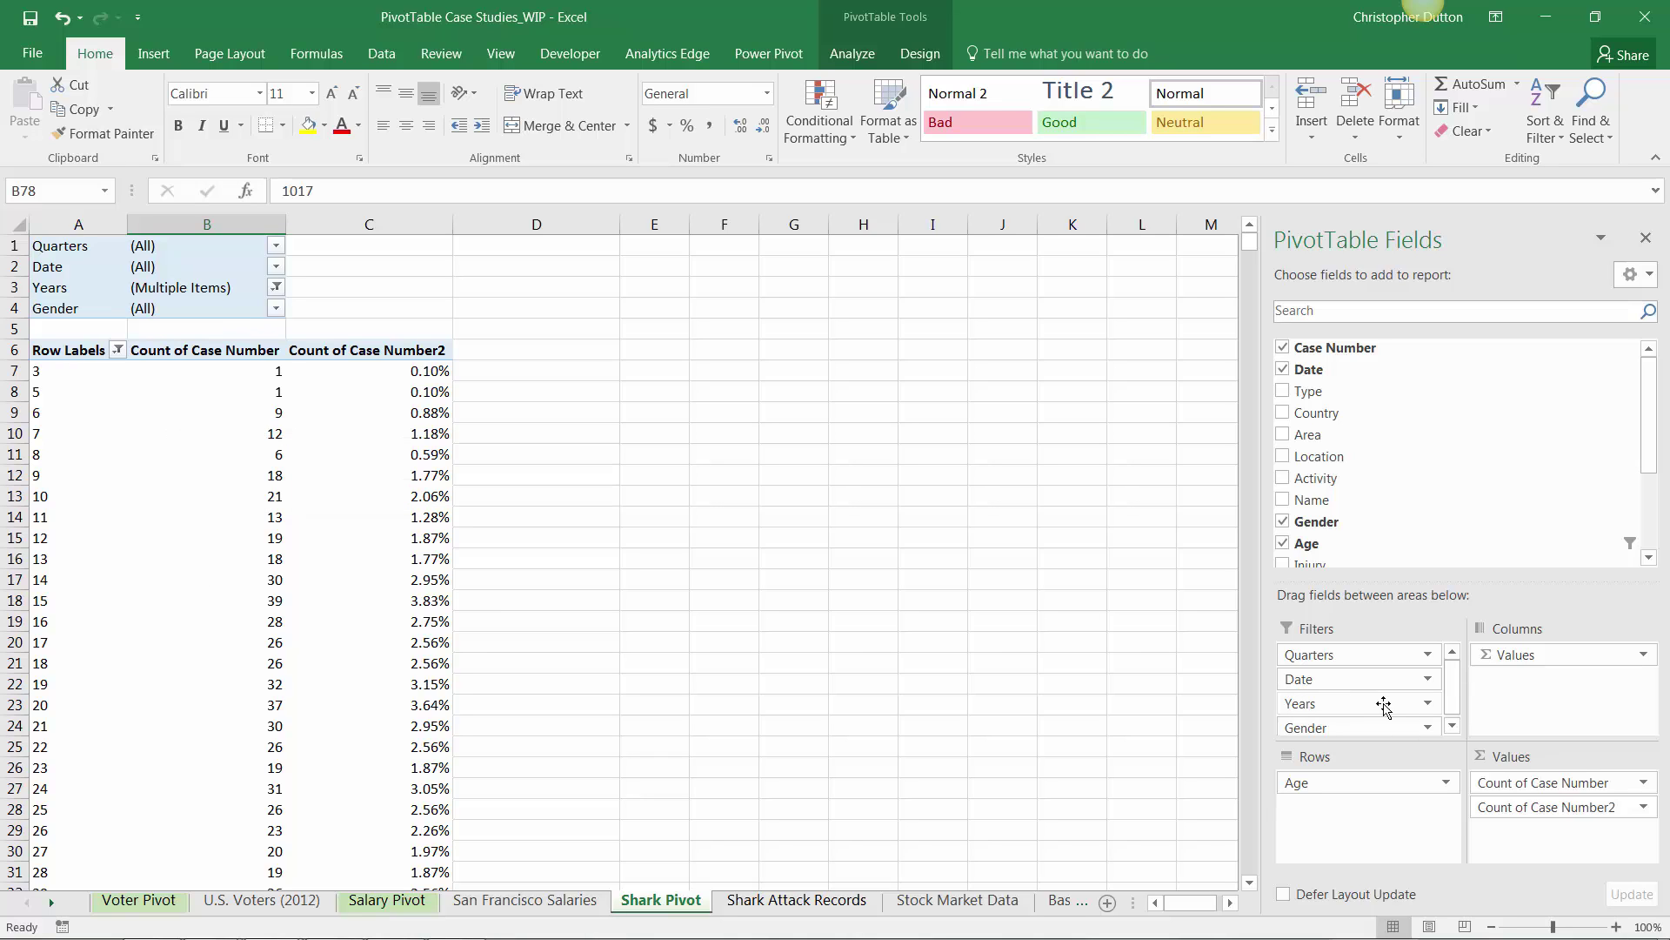
Step: Remove the Count of Case Number2 percentage column from the pivot values
drag(1524, 809, 1299, 389)
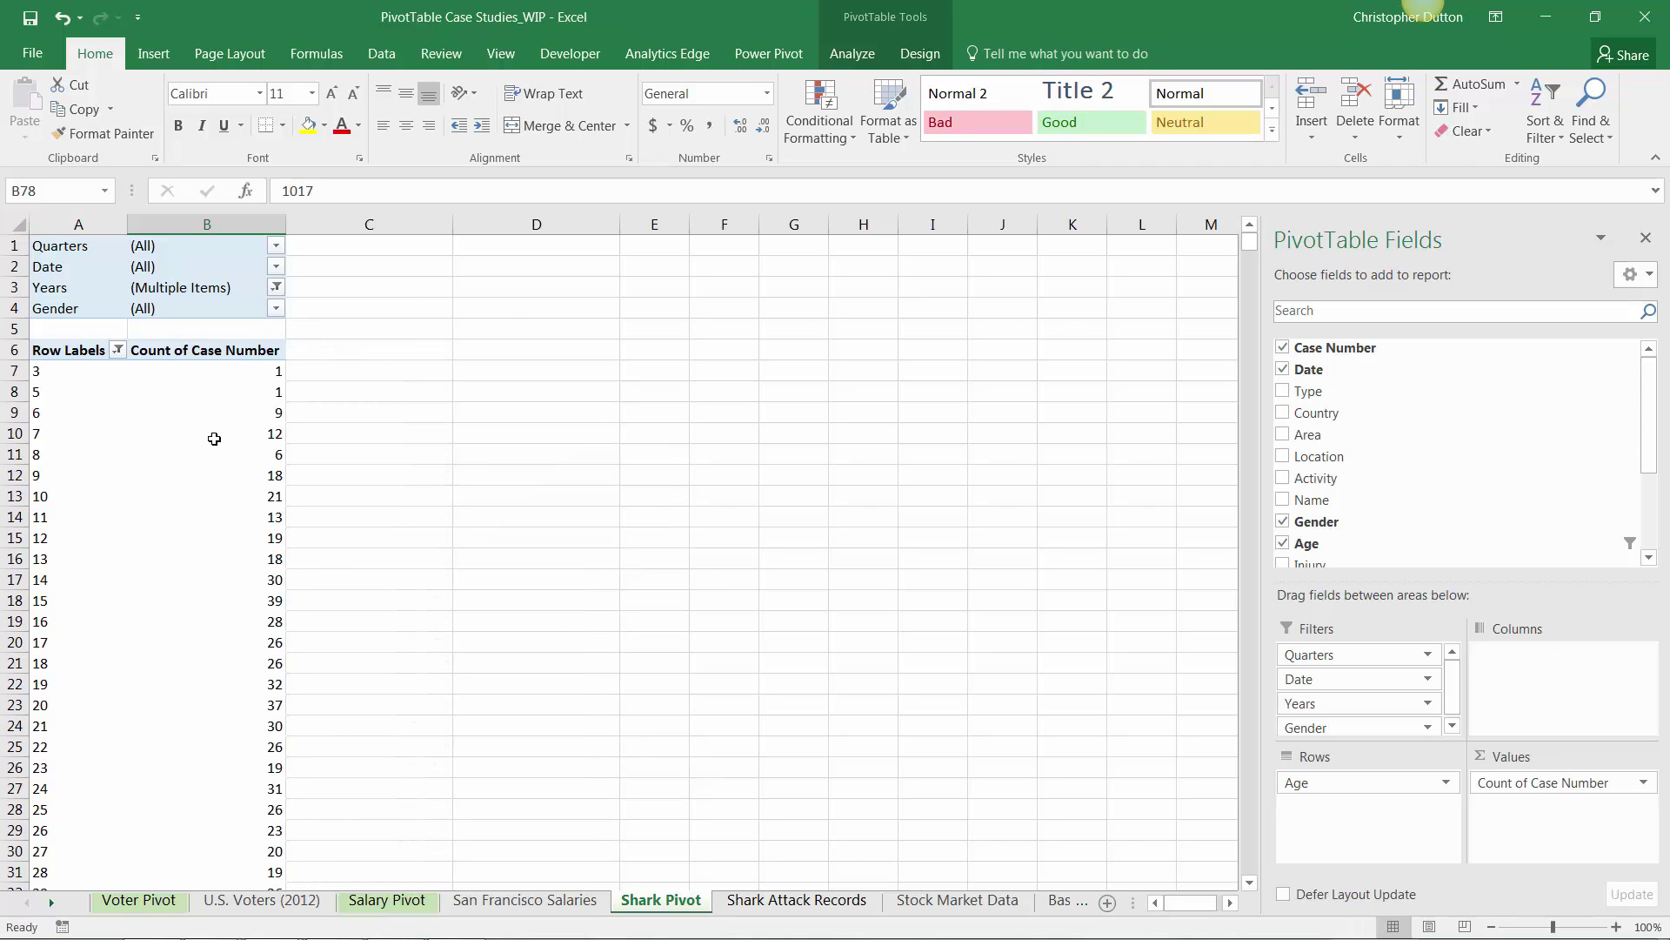
scroll(224, 525, down, 6)
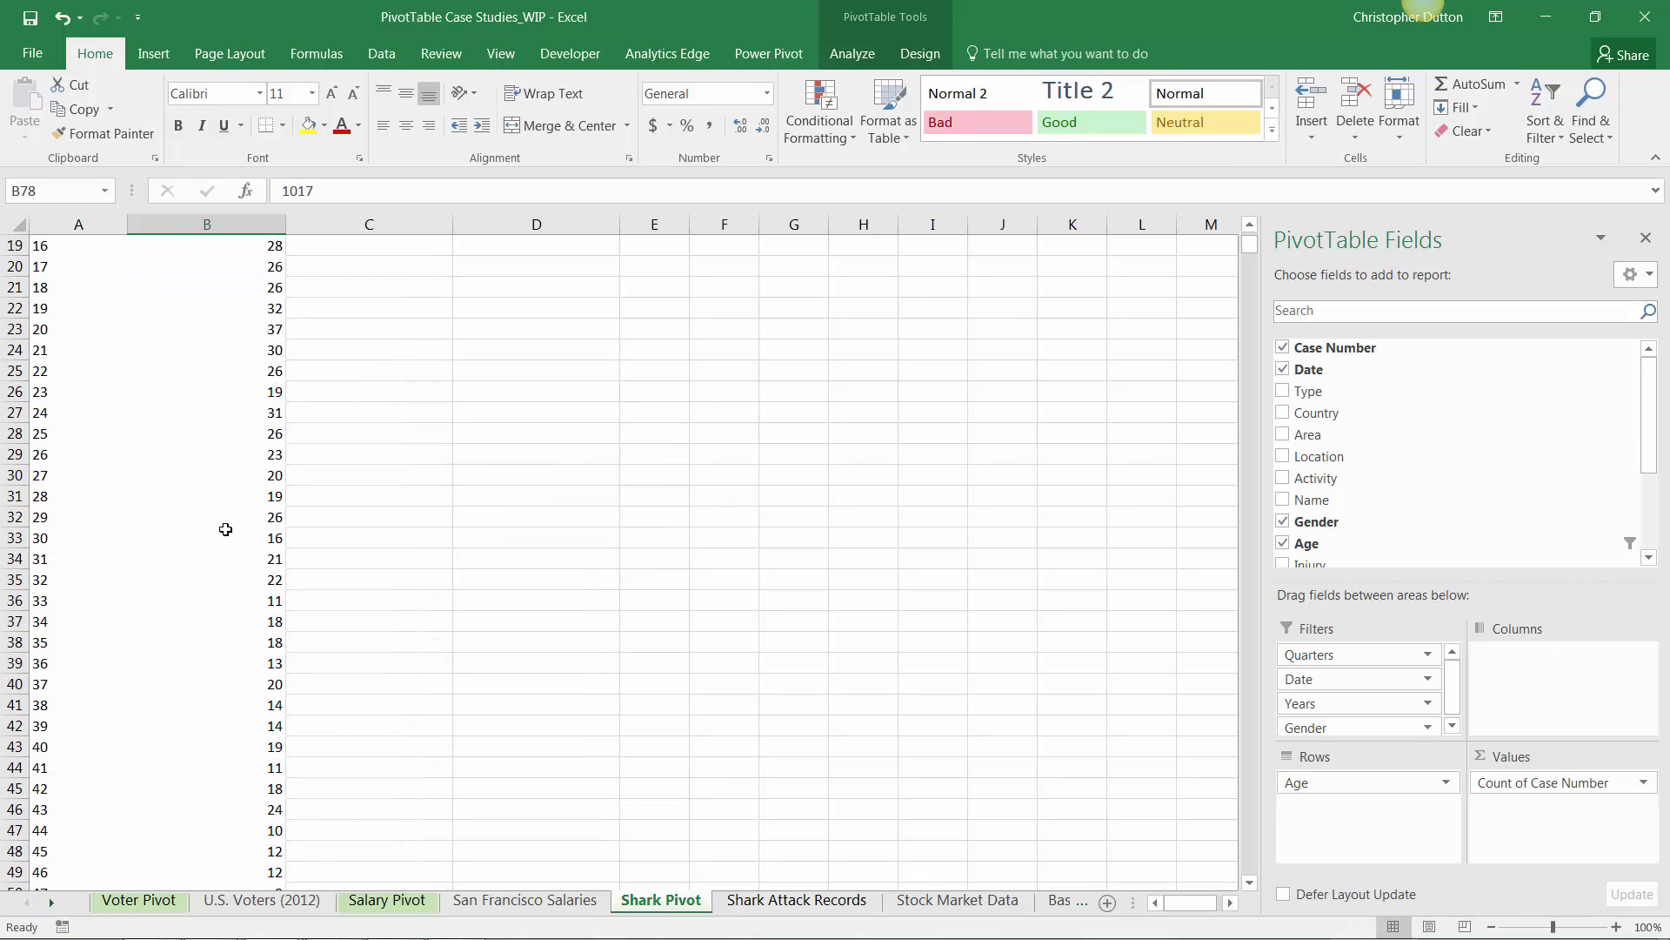
scroll(196, 530, up, 6)
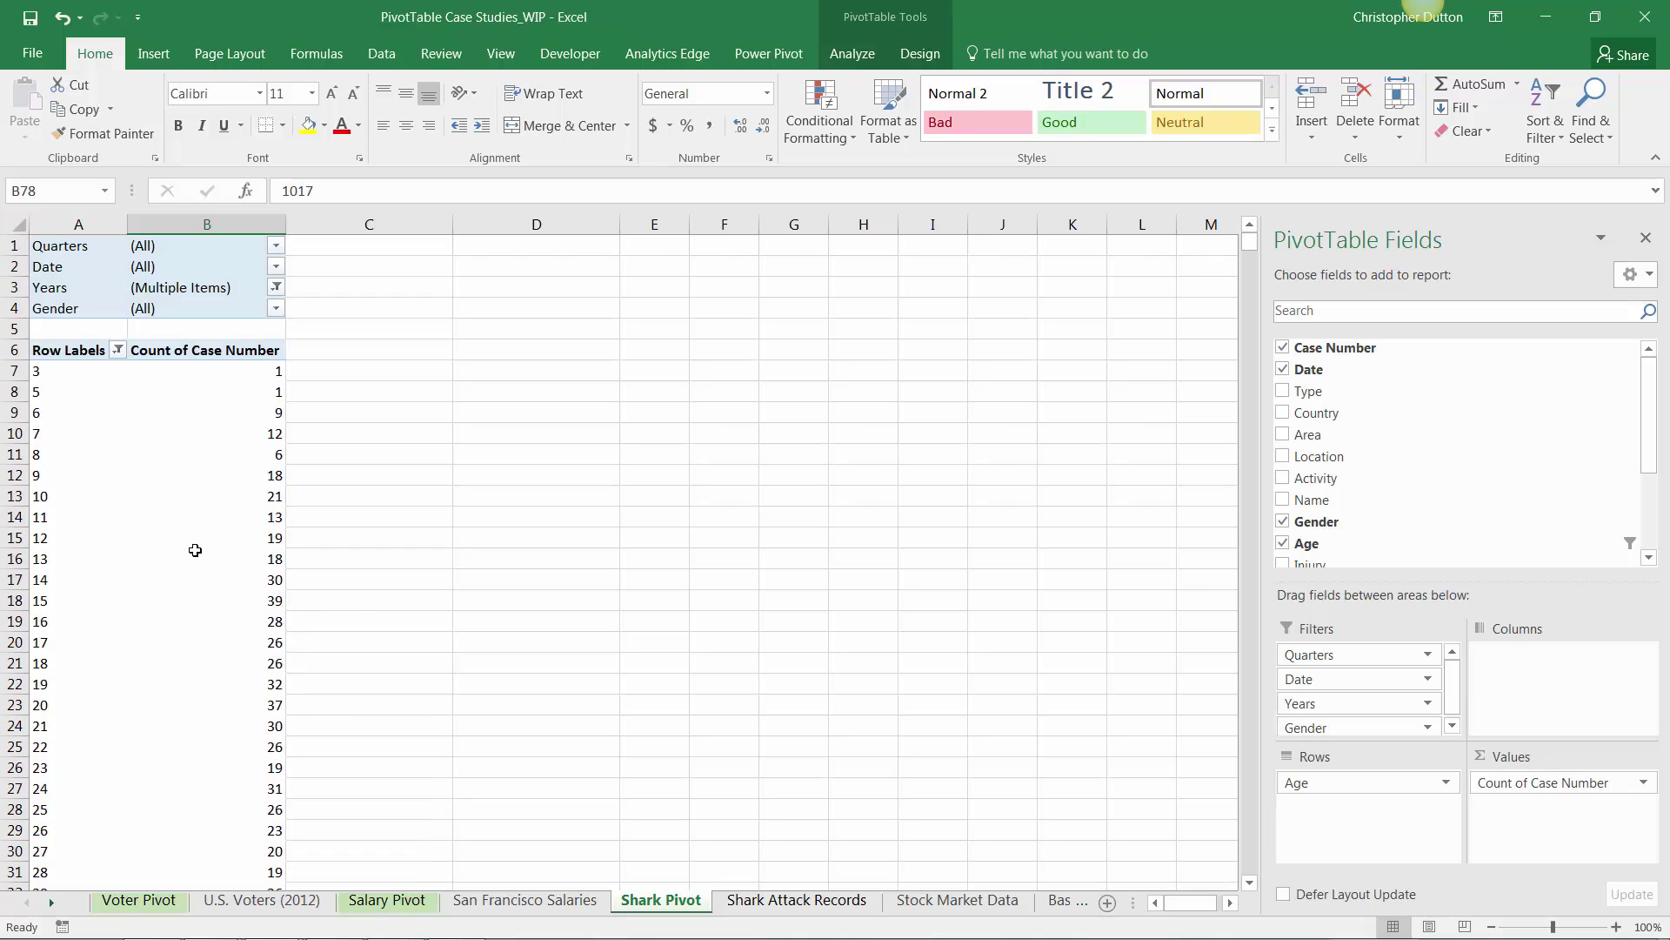
Step: Insert a clustered column PivotChart of case counts by age
click(201, 372)
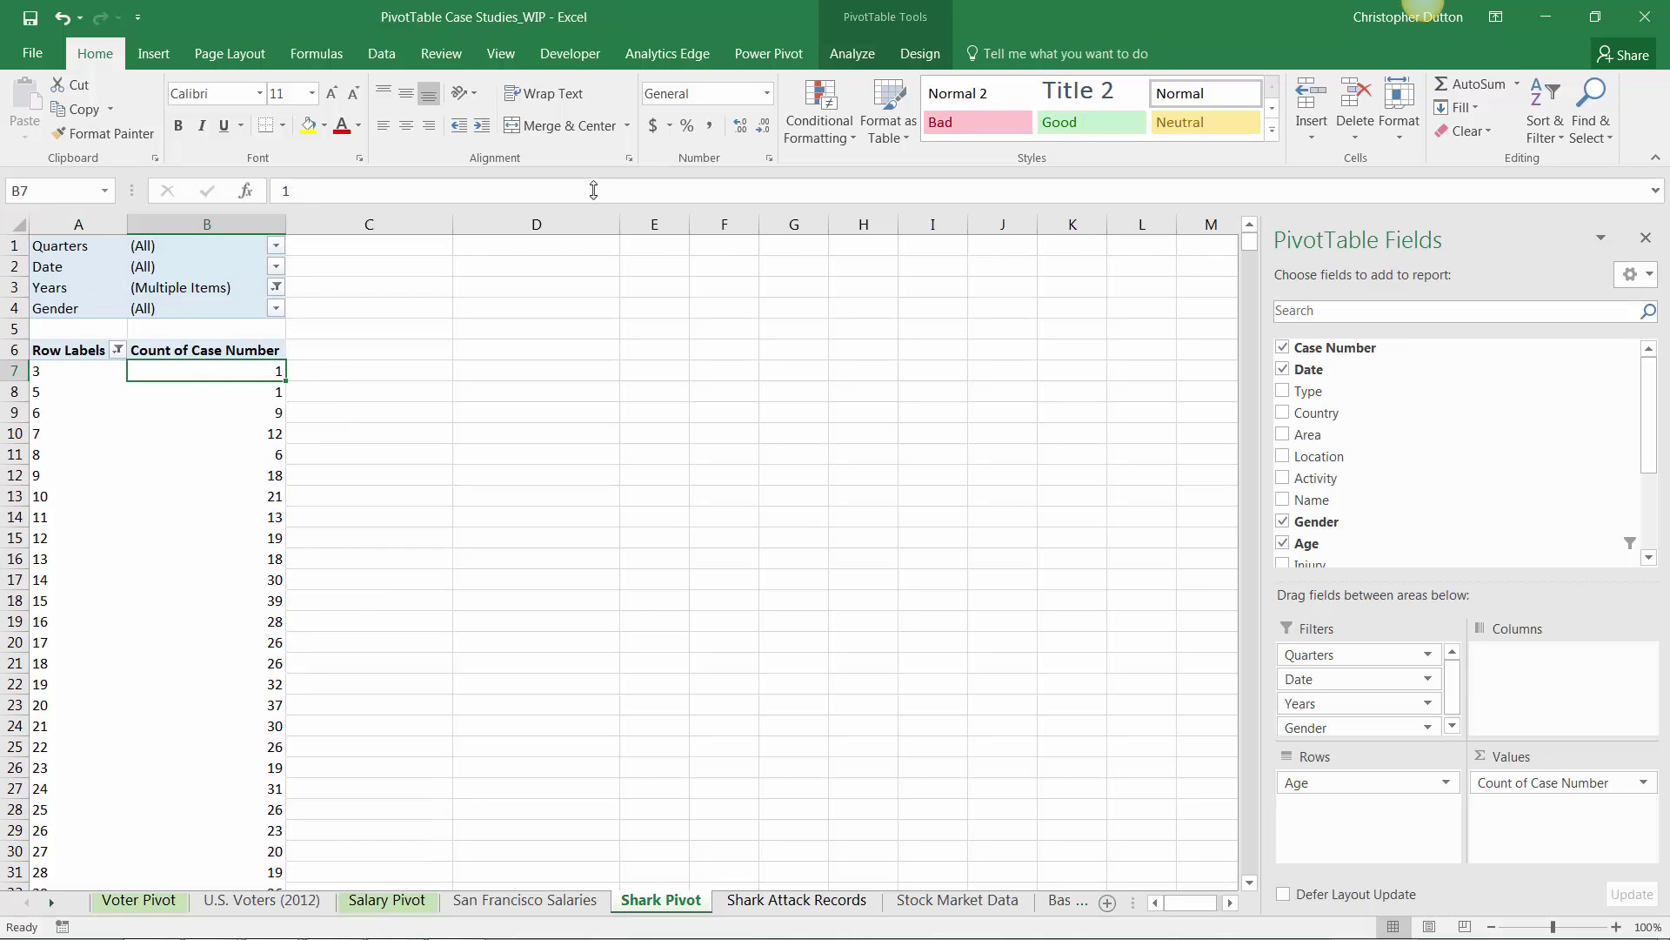
click(852, 54)
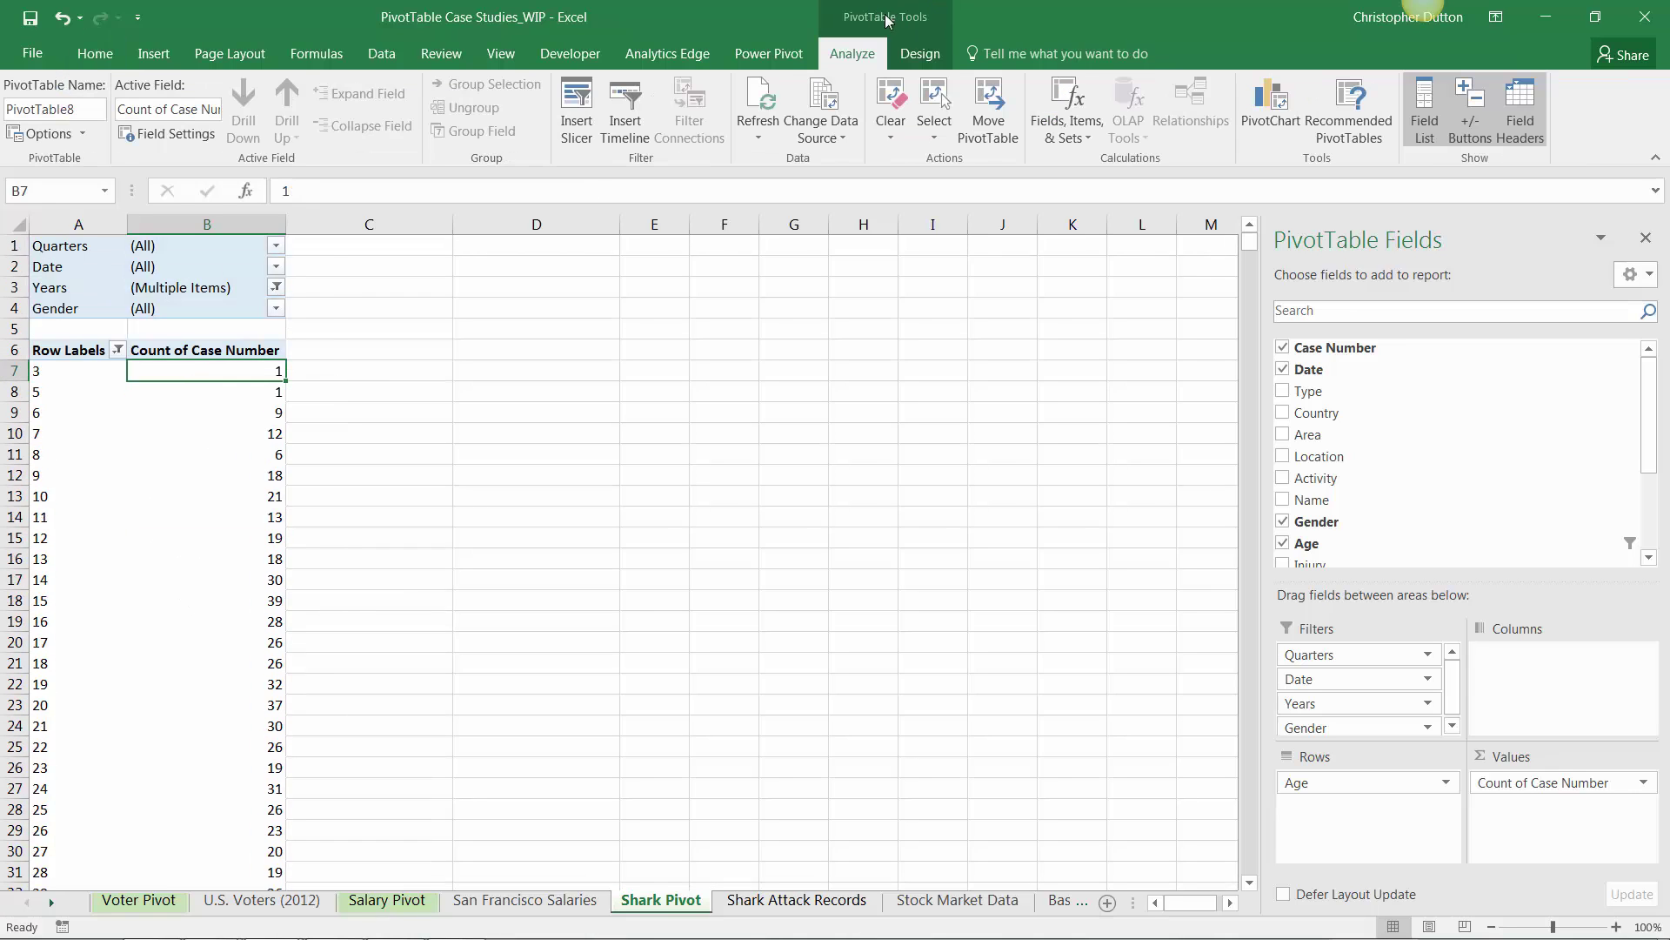
click(1272, 105)
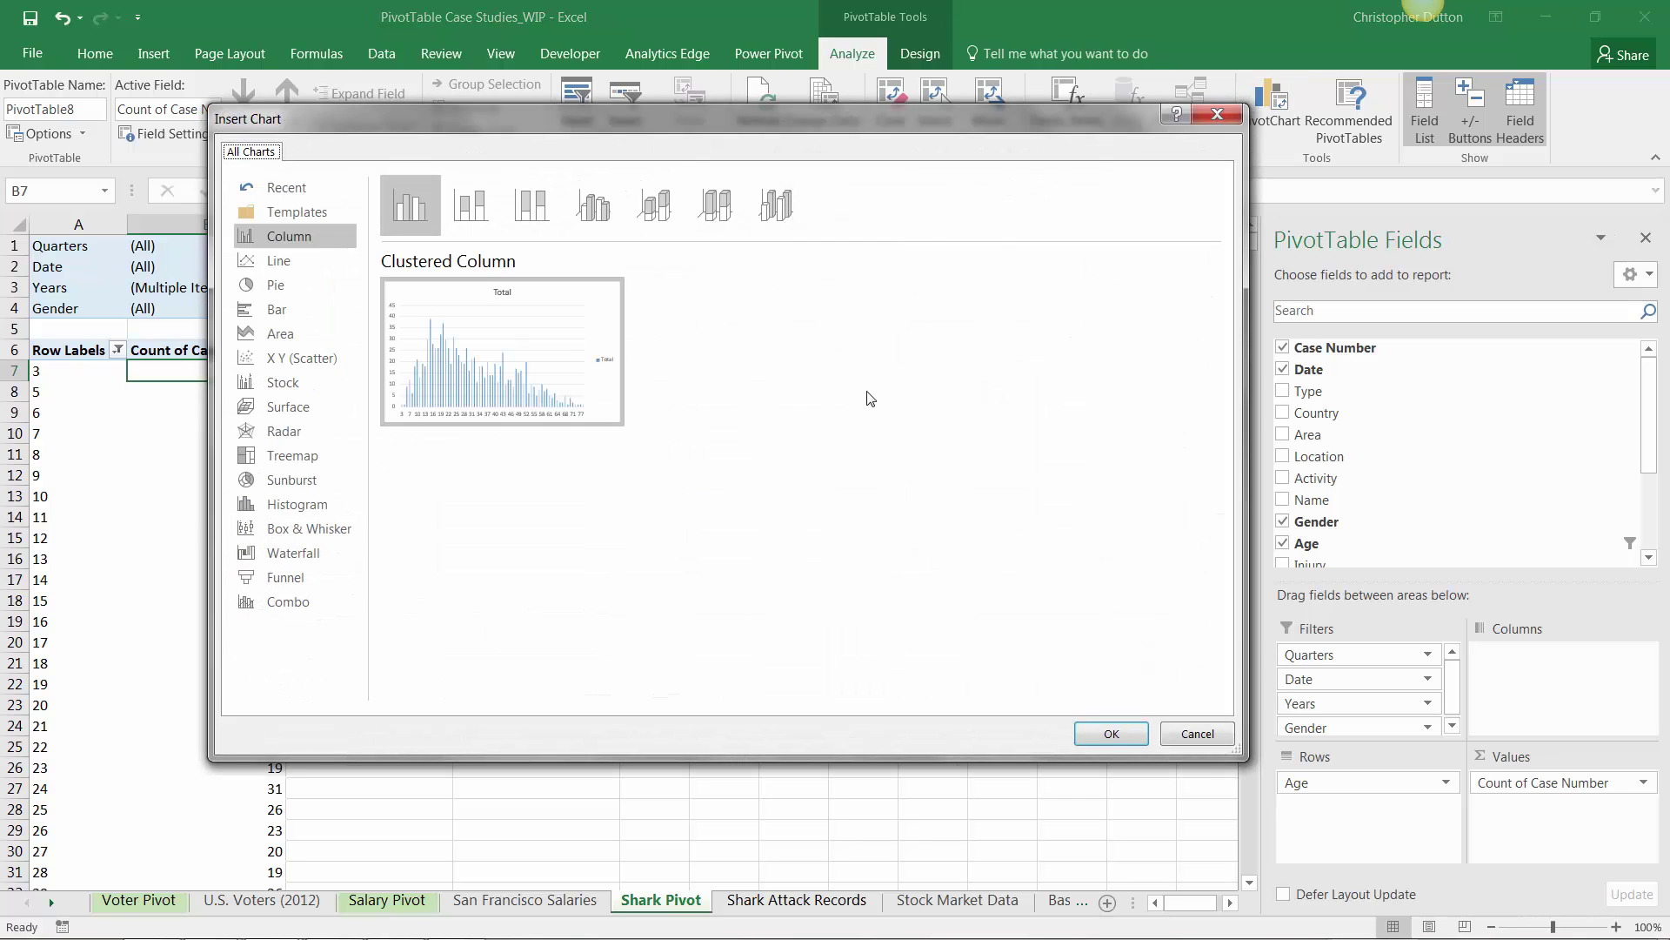
click(1112, 733)
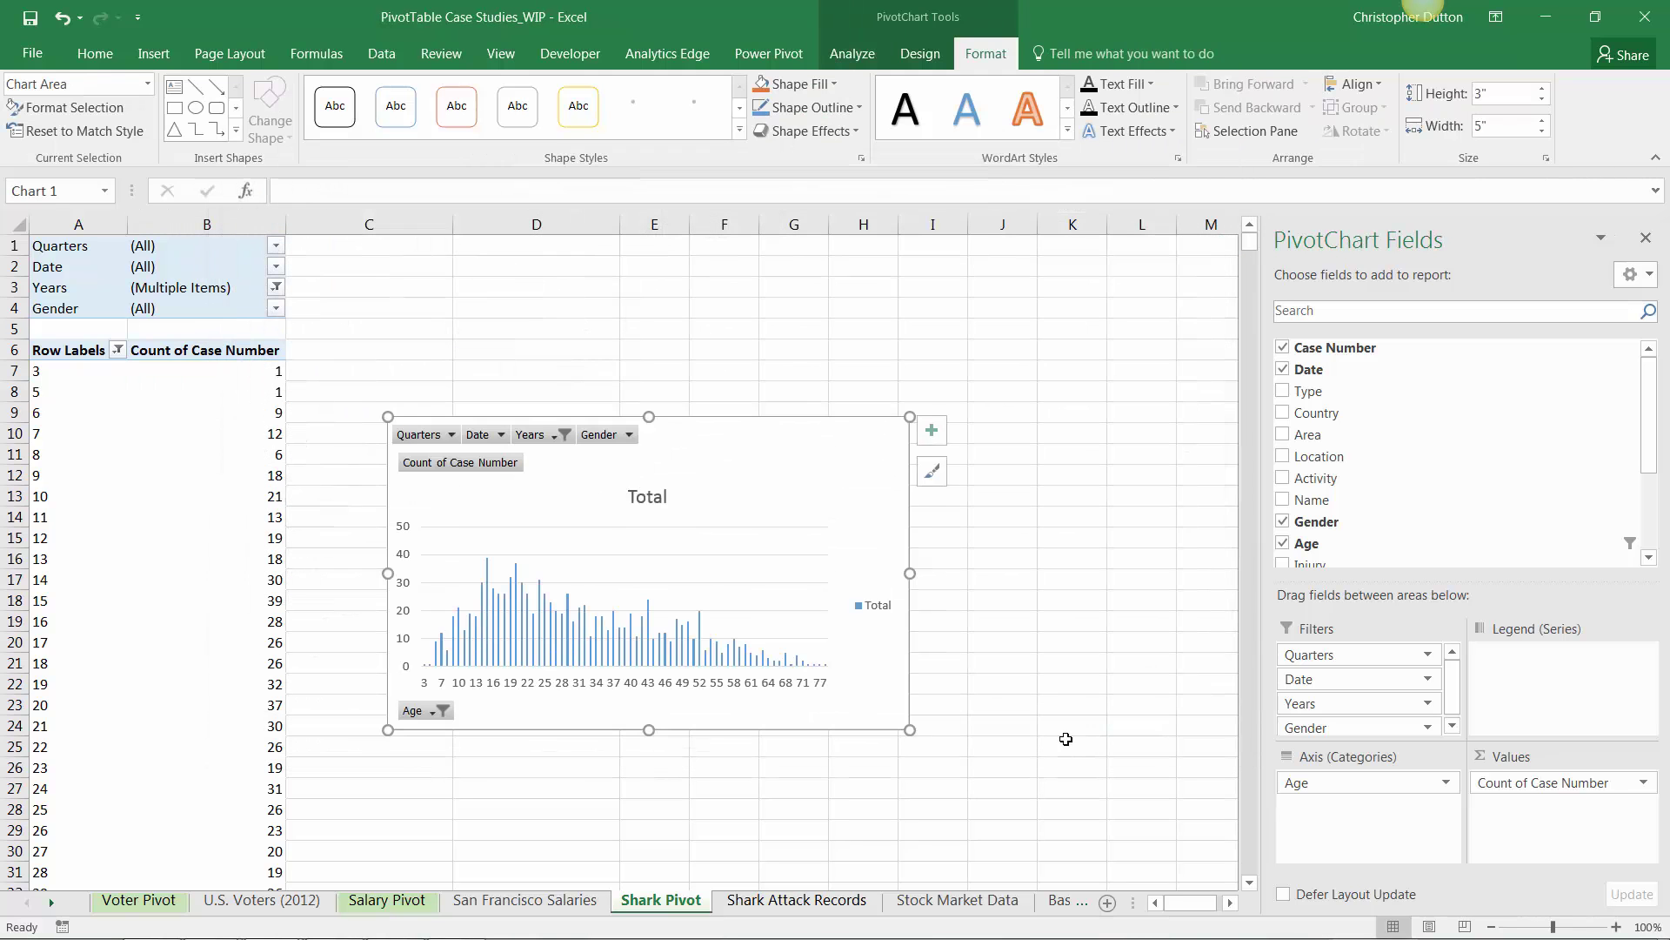
Step: Hide all field buttons on the chart and move it up beside the pivot table
click(853, 54)
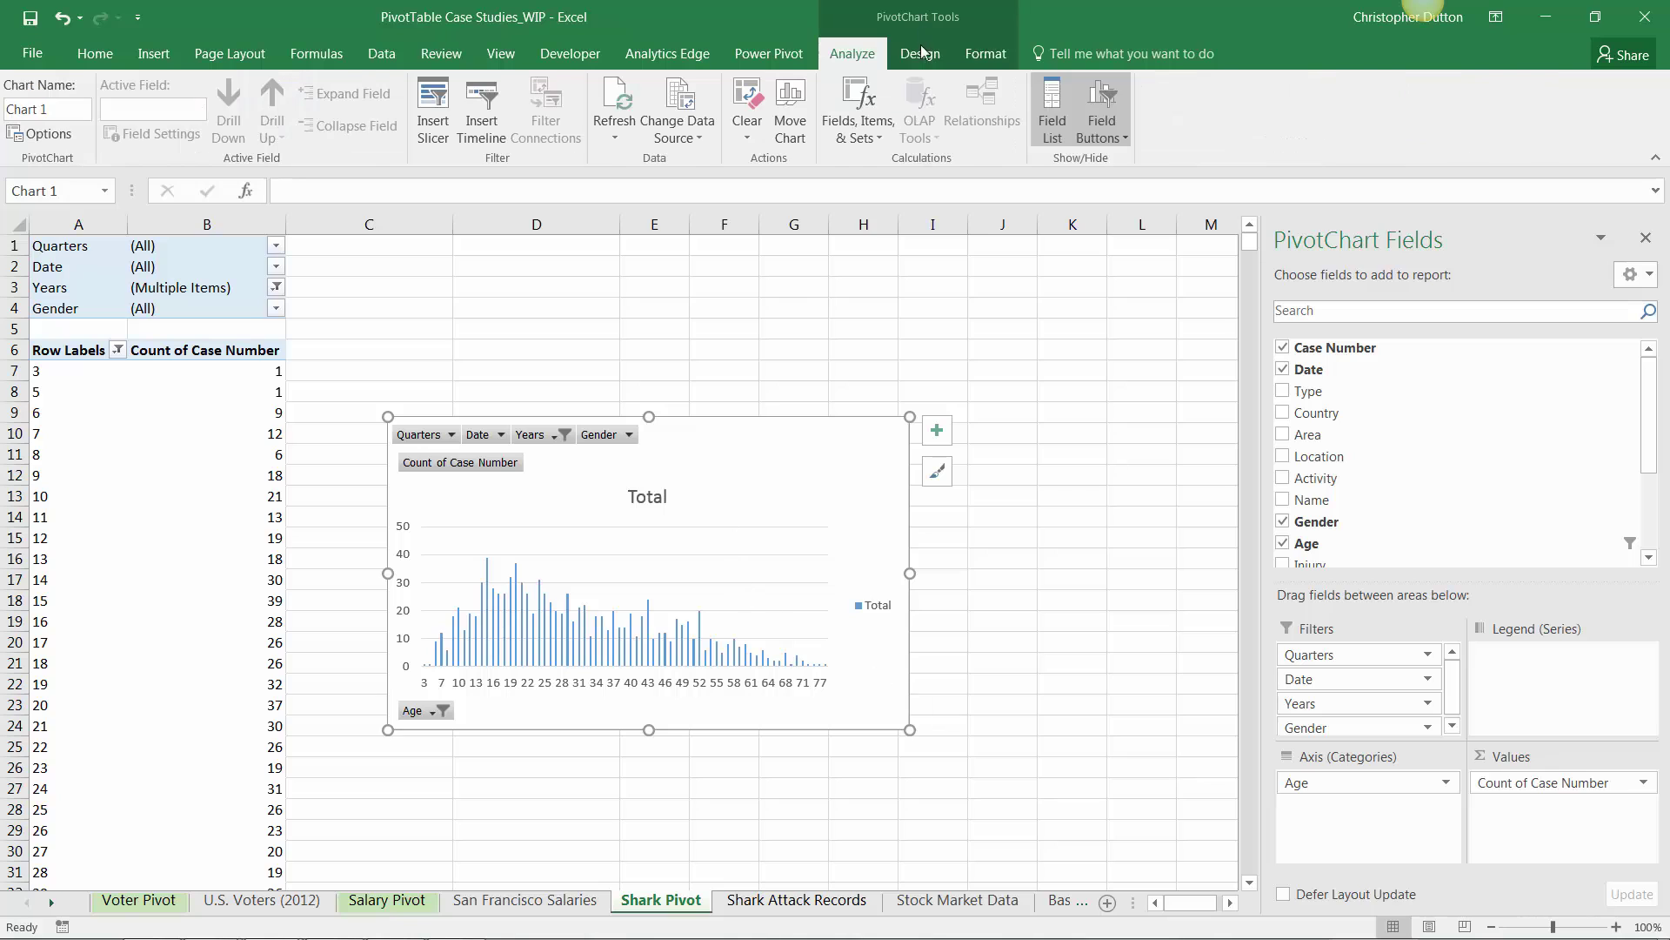
click(1121, 138)
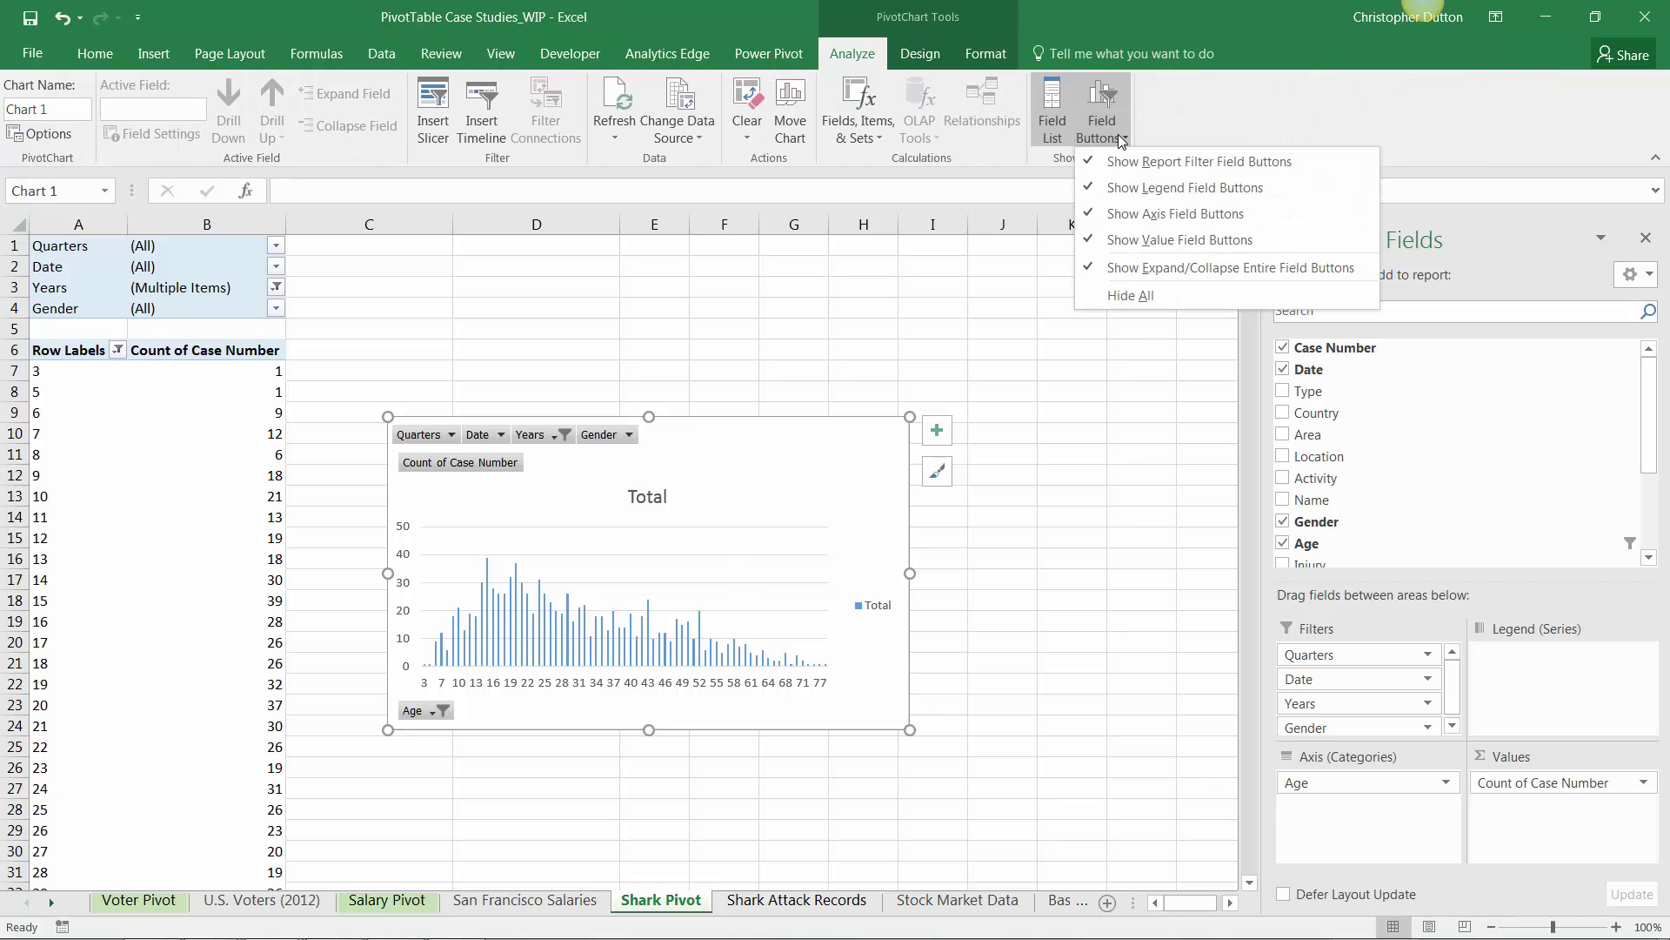
click(1154, 294)
drag(798, 419, 777, 375)
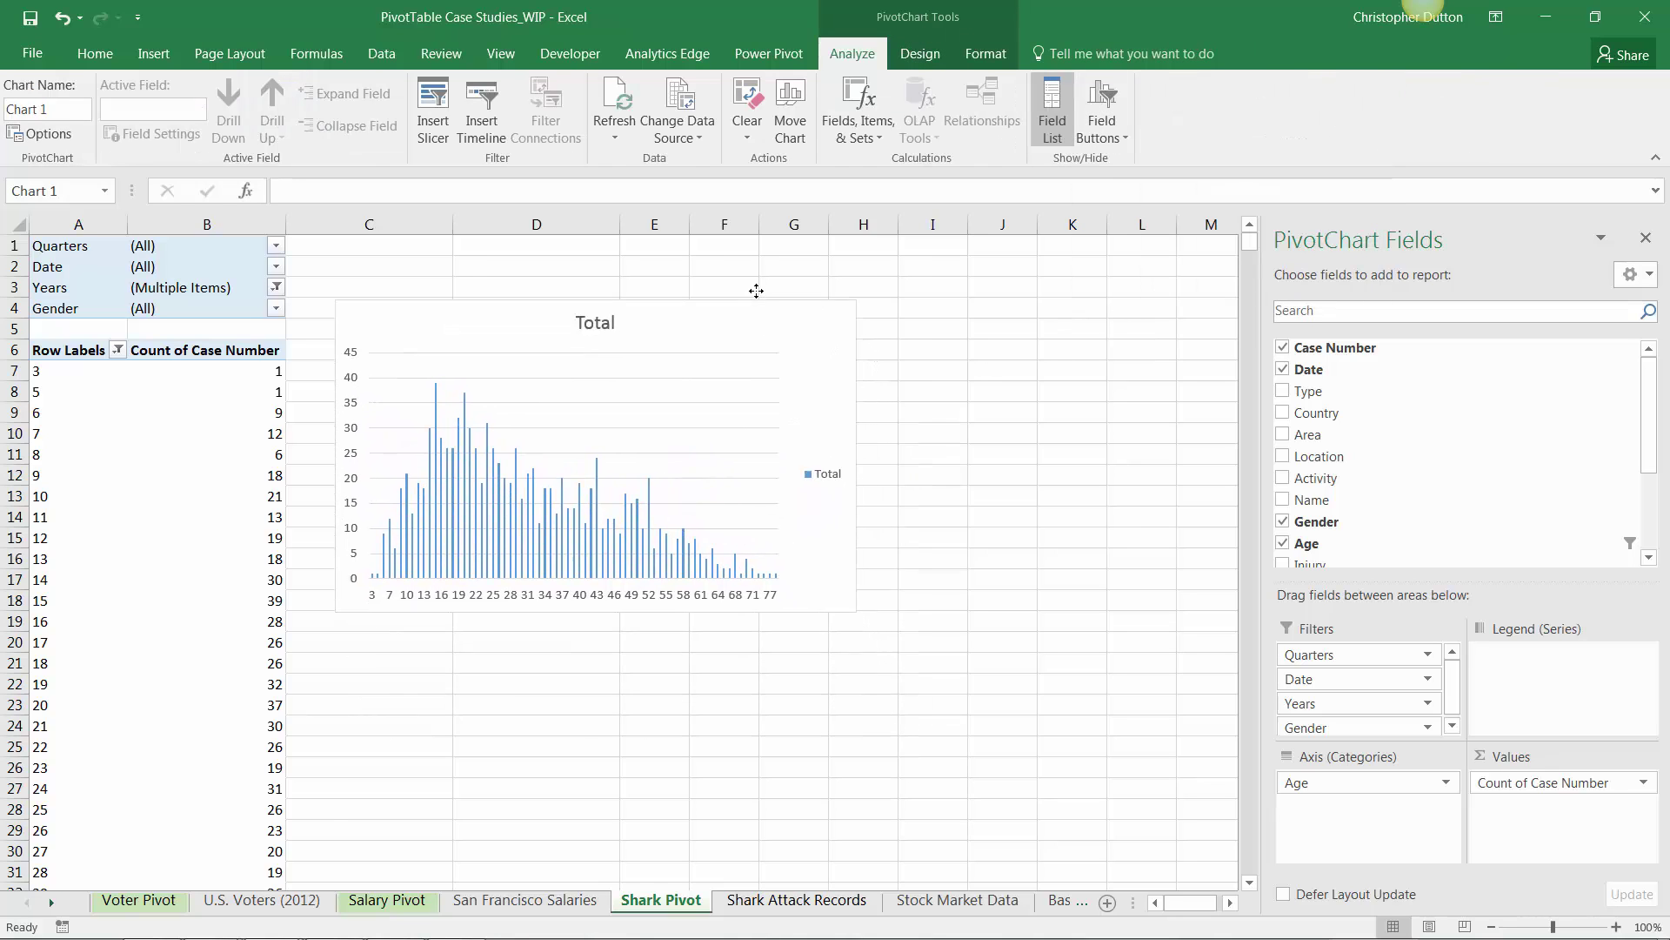
drag(756, 288, 756, 275)
Step: Stretch the age PivotChart's right edge so it spans roughly columns C to L
drag(862, 436, 1157, 424)
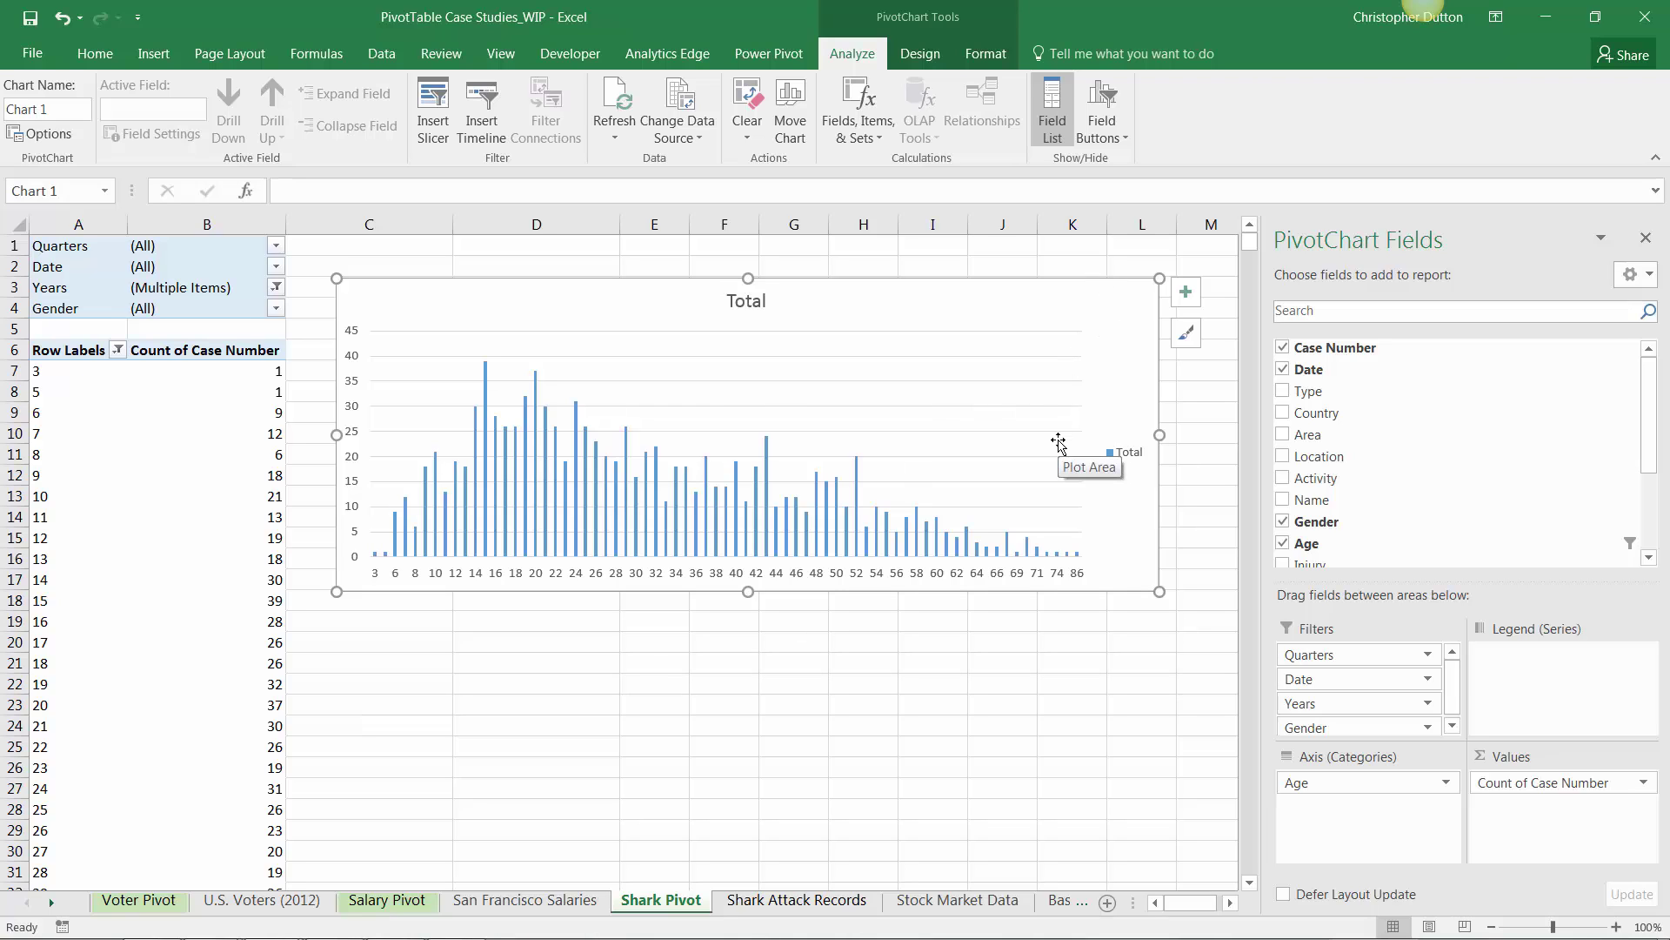
Step: Delete the pivot chart, move Age into the pivot filters and put Activity in the rows
key(Delete)
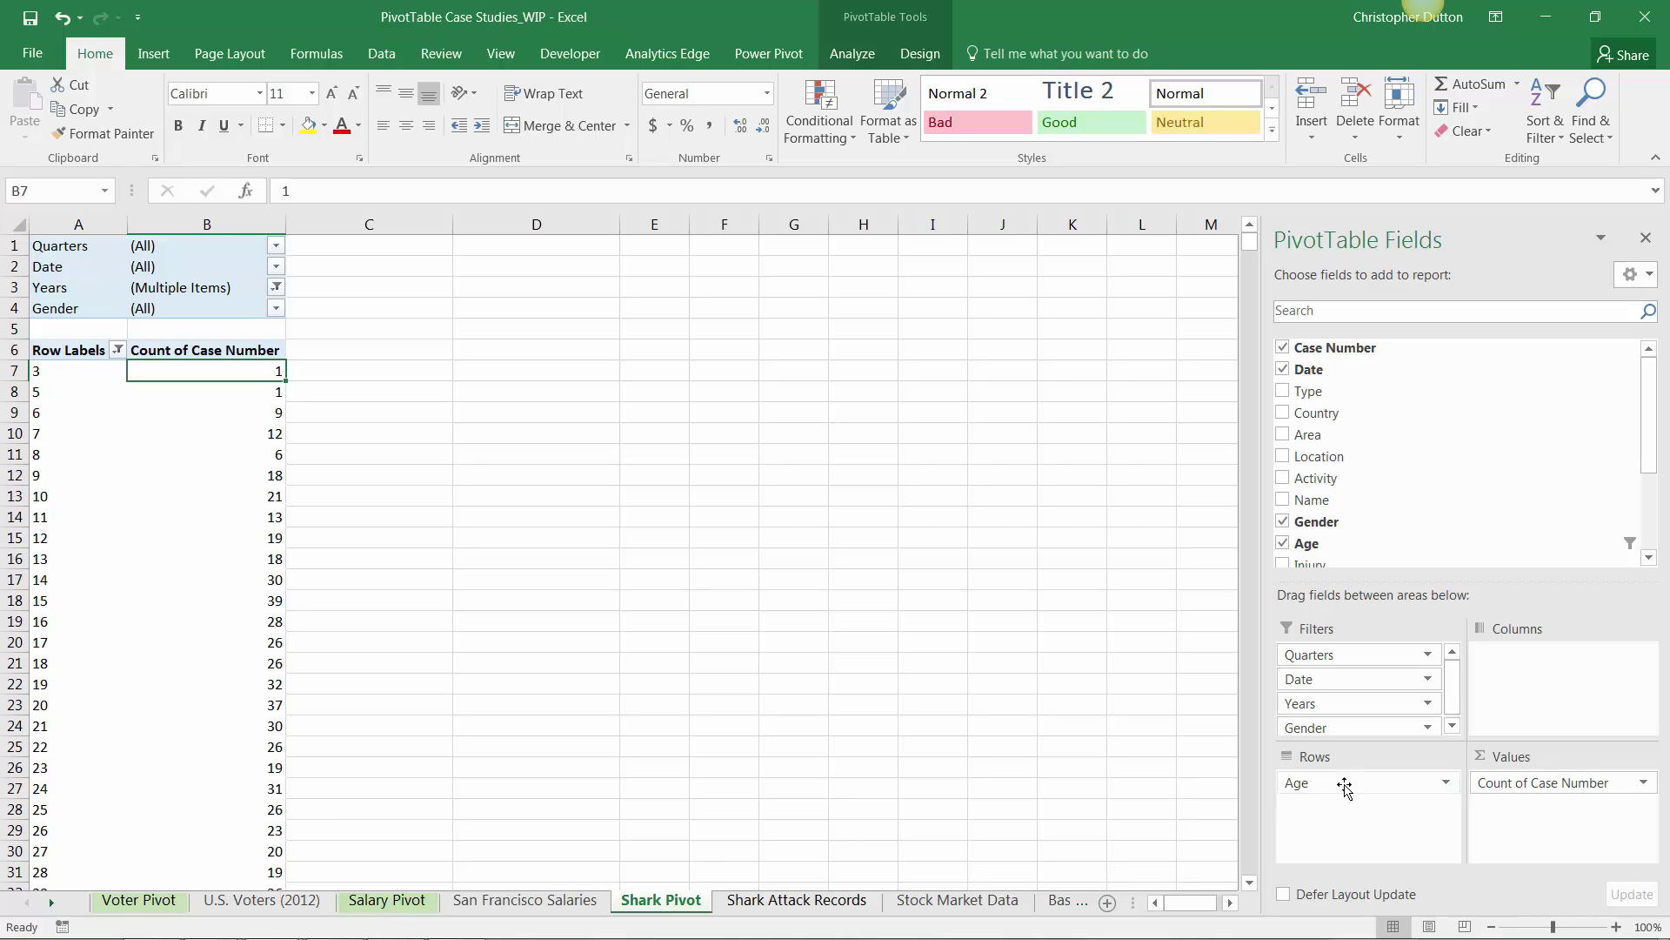
drag(1345, 784, 1350, 731)
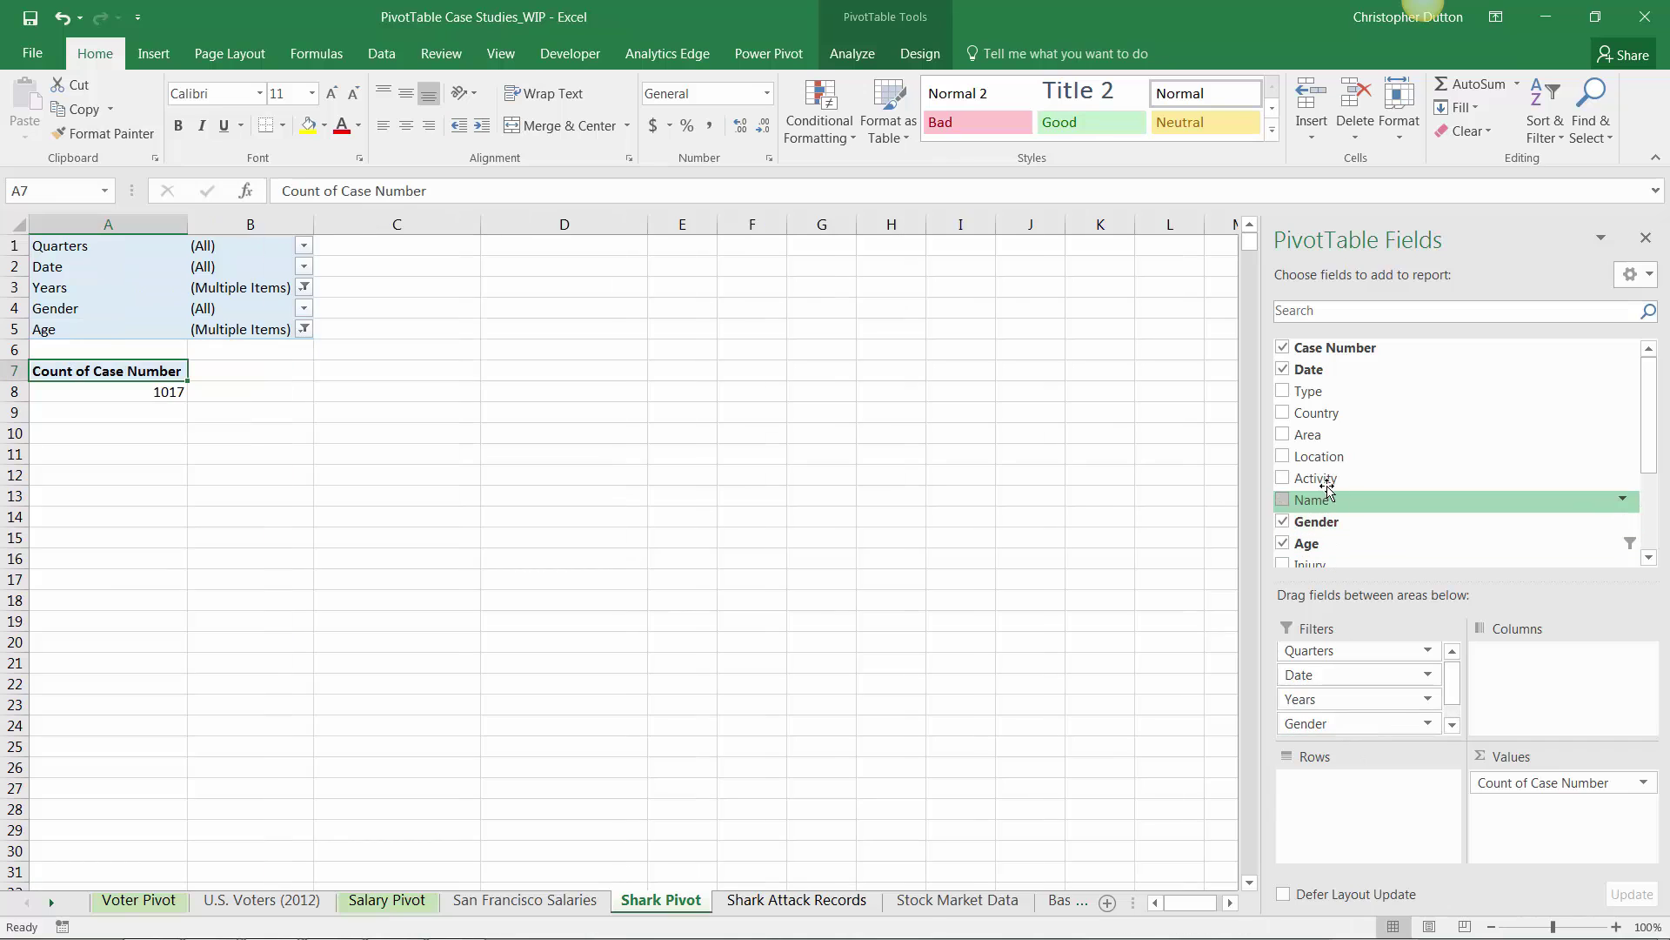
drag(1323, 482, 1377, 808)
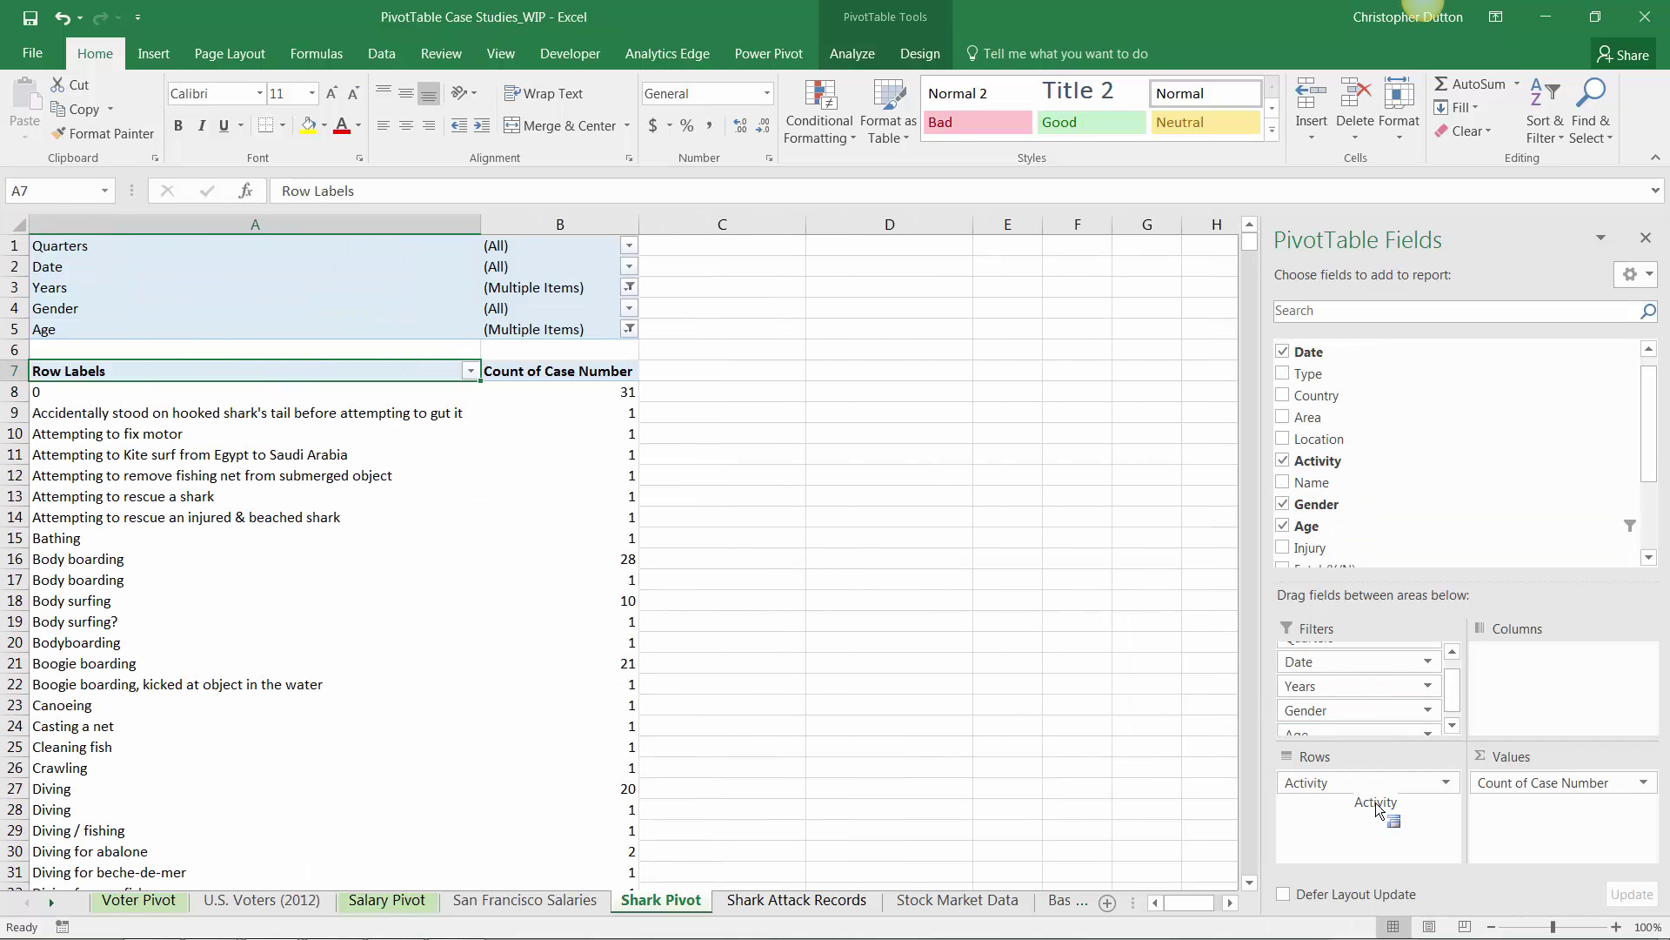
Step: Sort activities descending by Count of Case Number and review the top three: Surfing, Swimming, Spearfishing
click(470, 372)
click(282, 446)
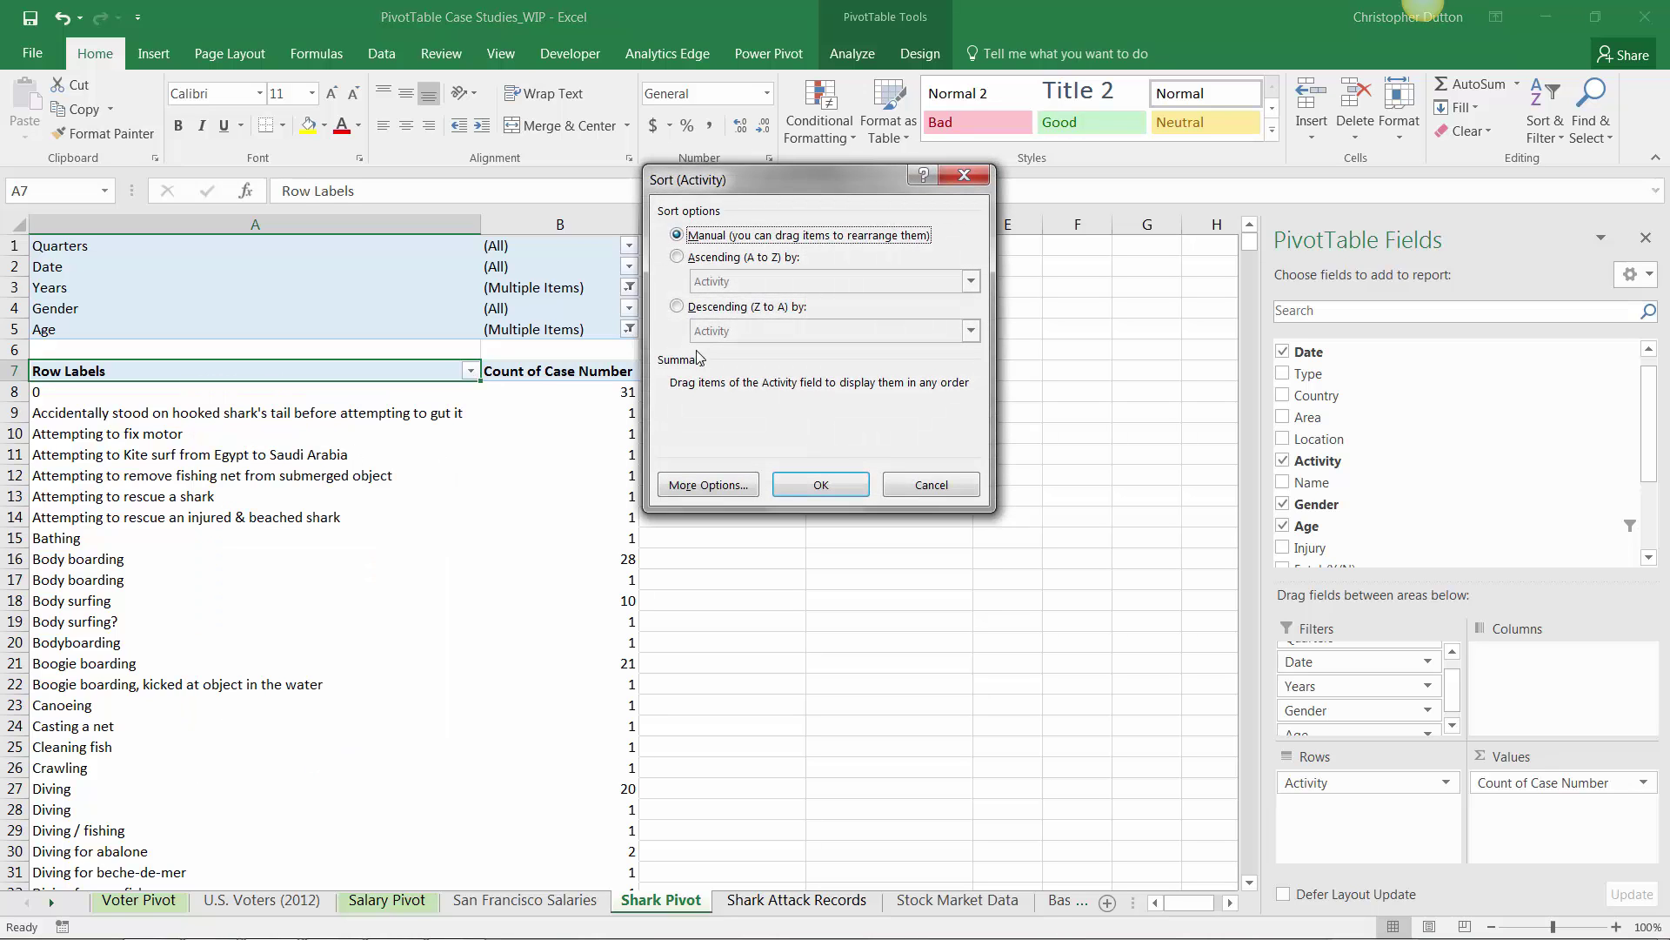
click(744, 307)
click(745, 330)
click(749, 365)
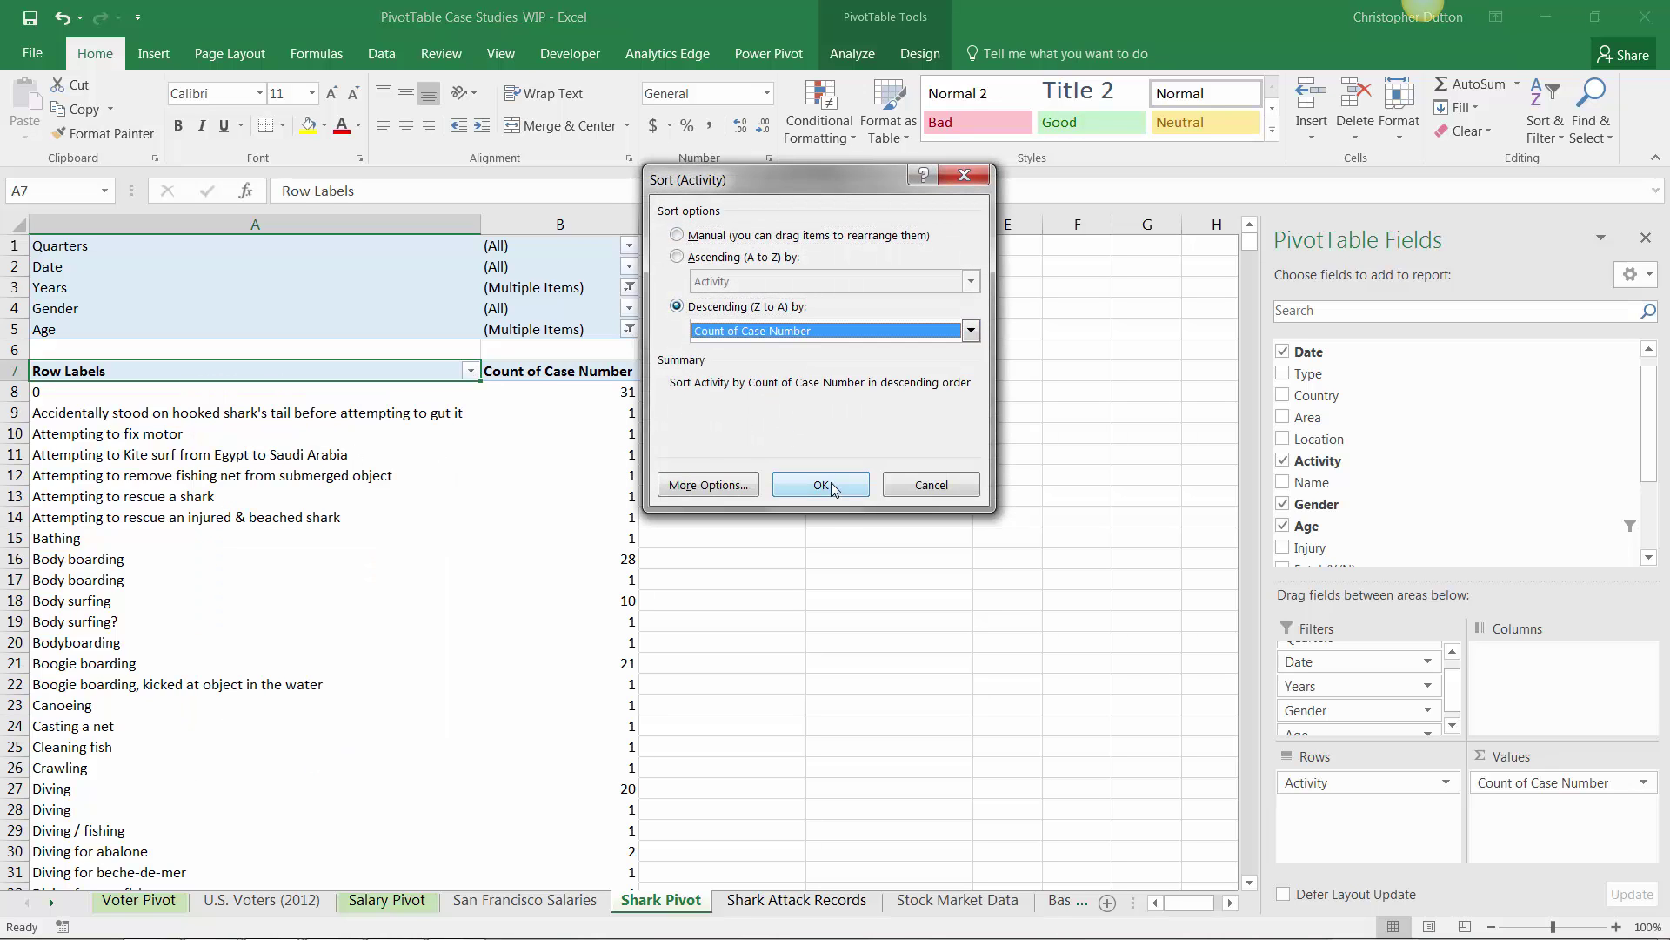
click(823, 485)
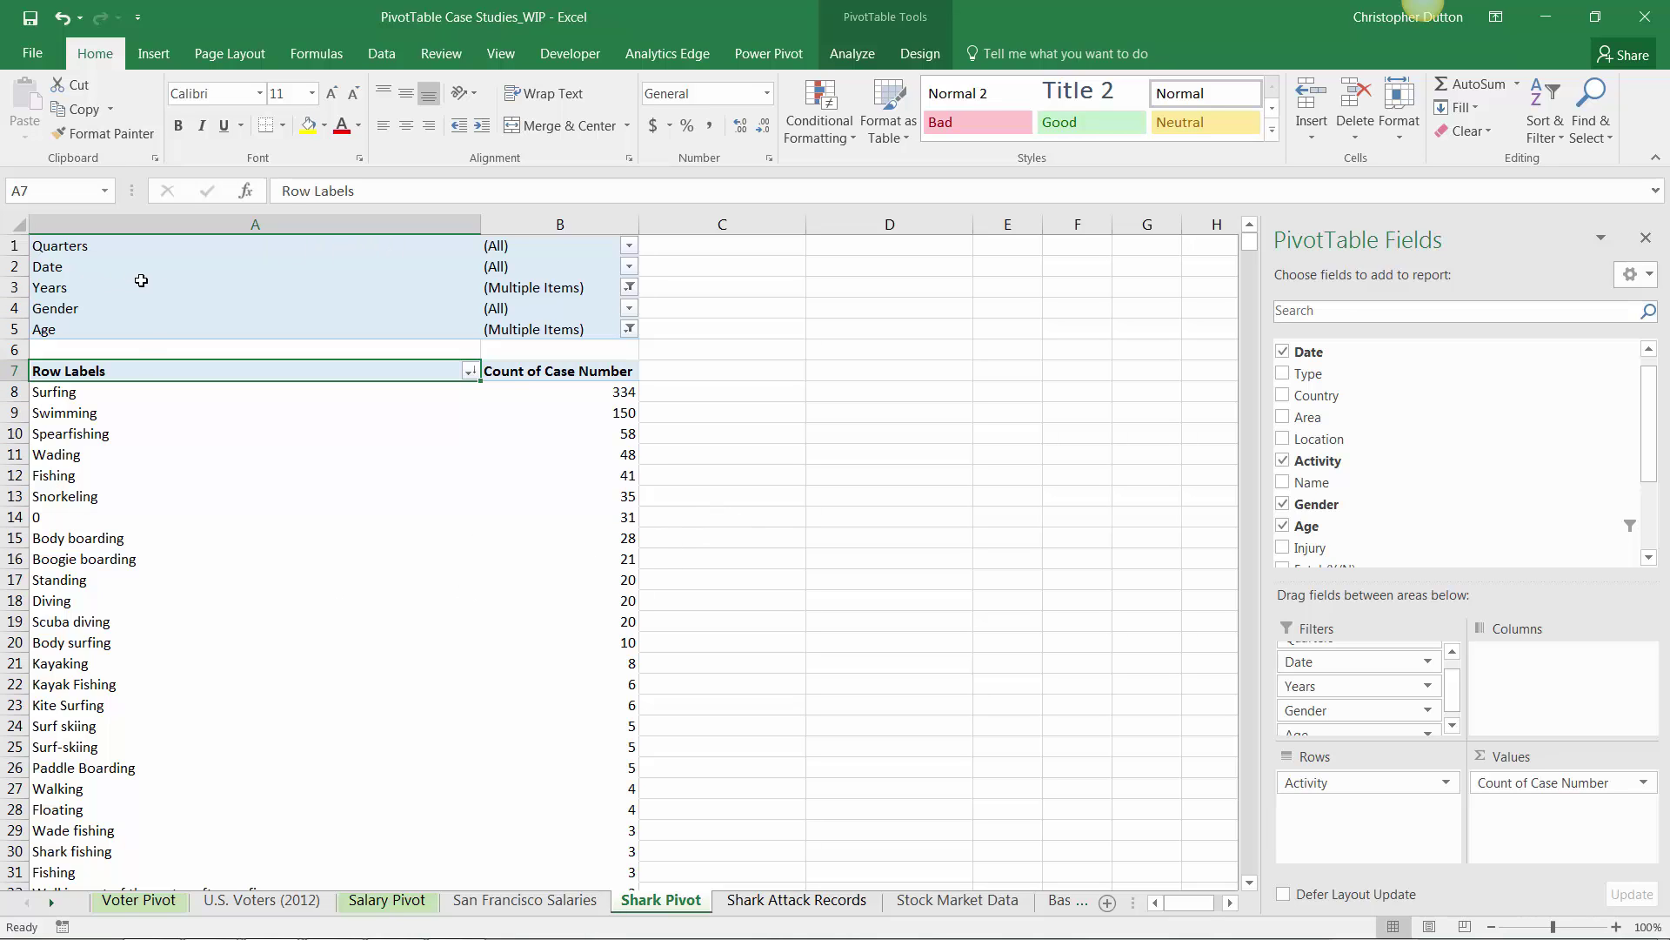
click(132, 394)
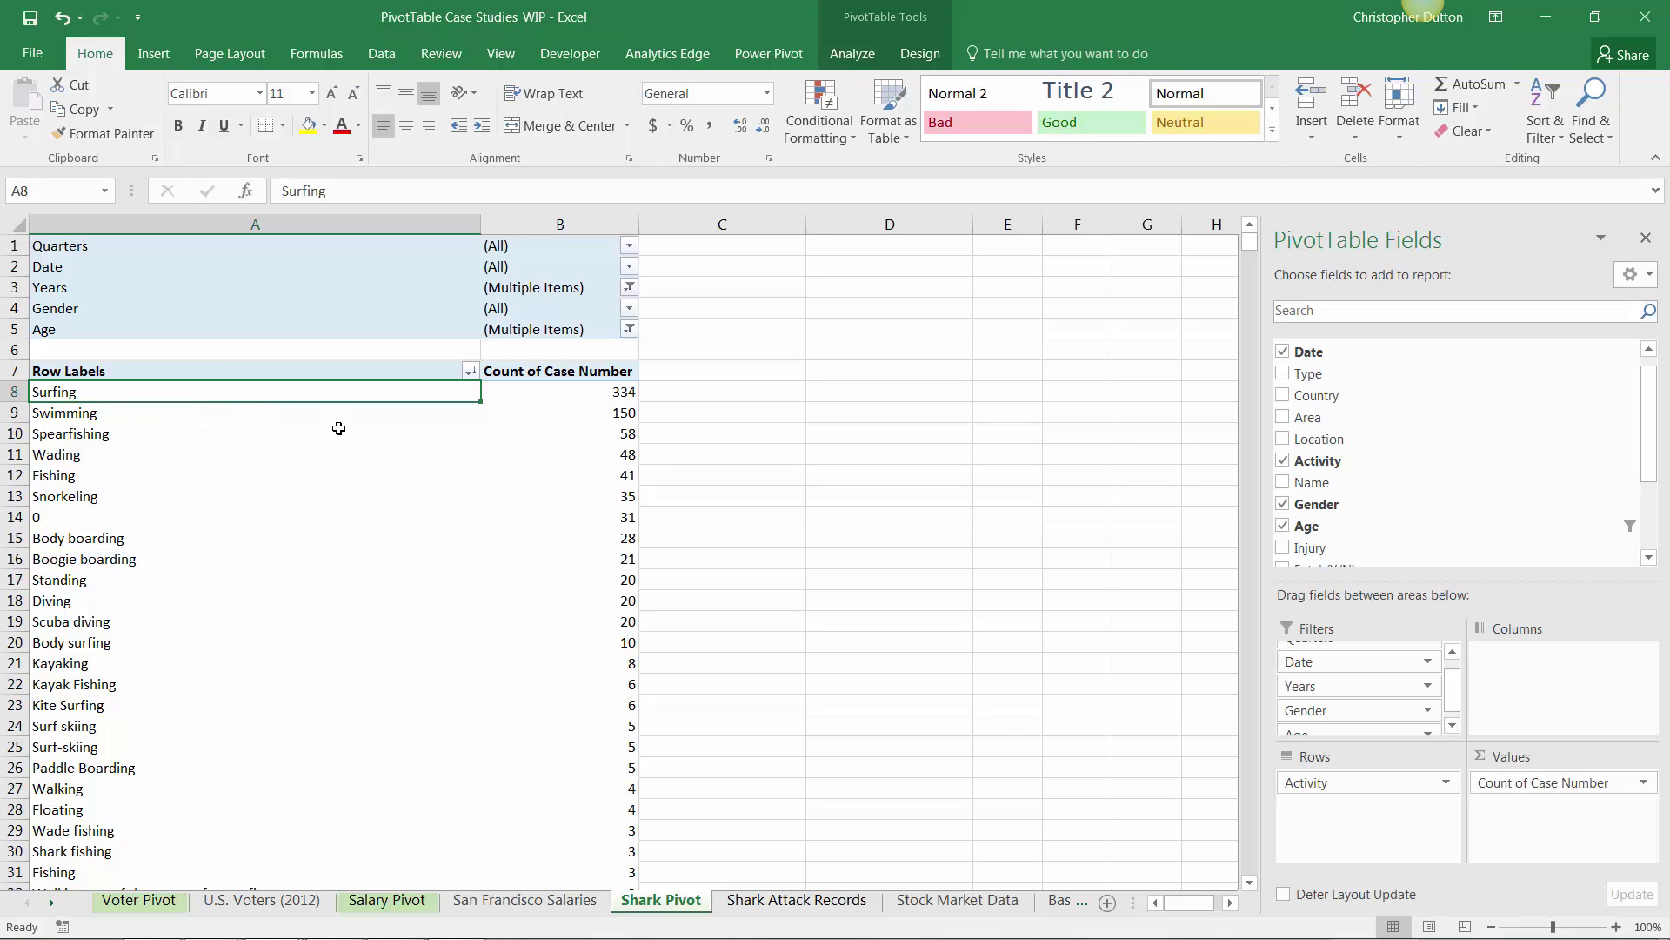
key(Down)
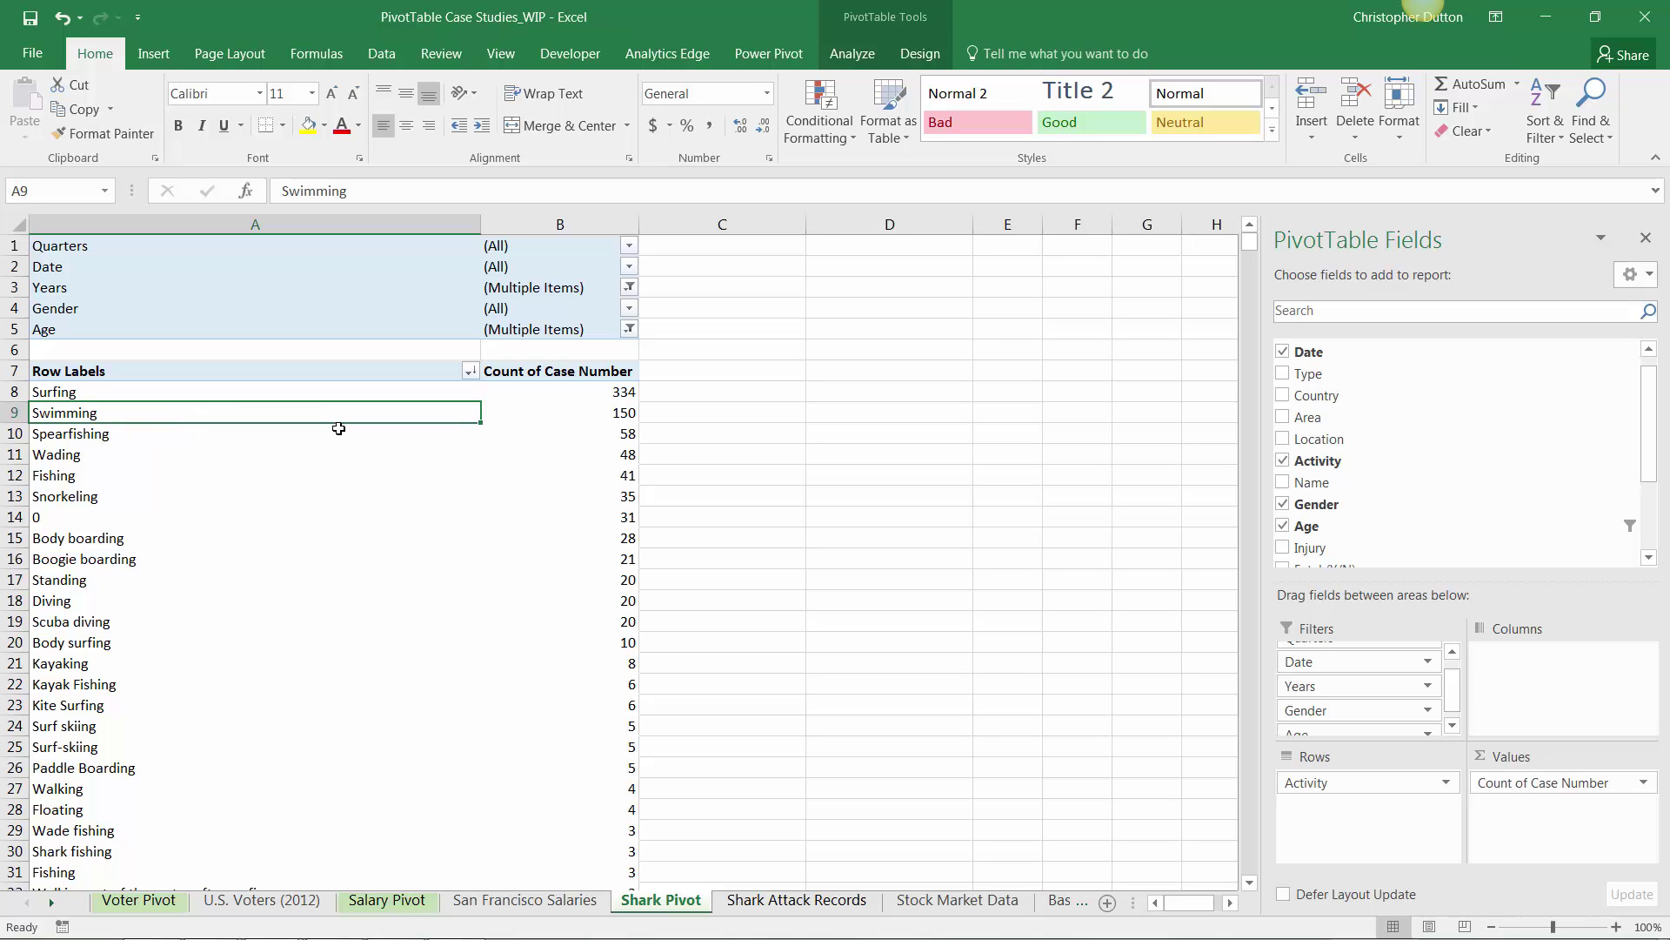
key(Down)
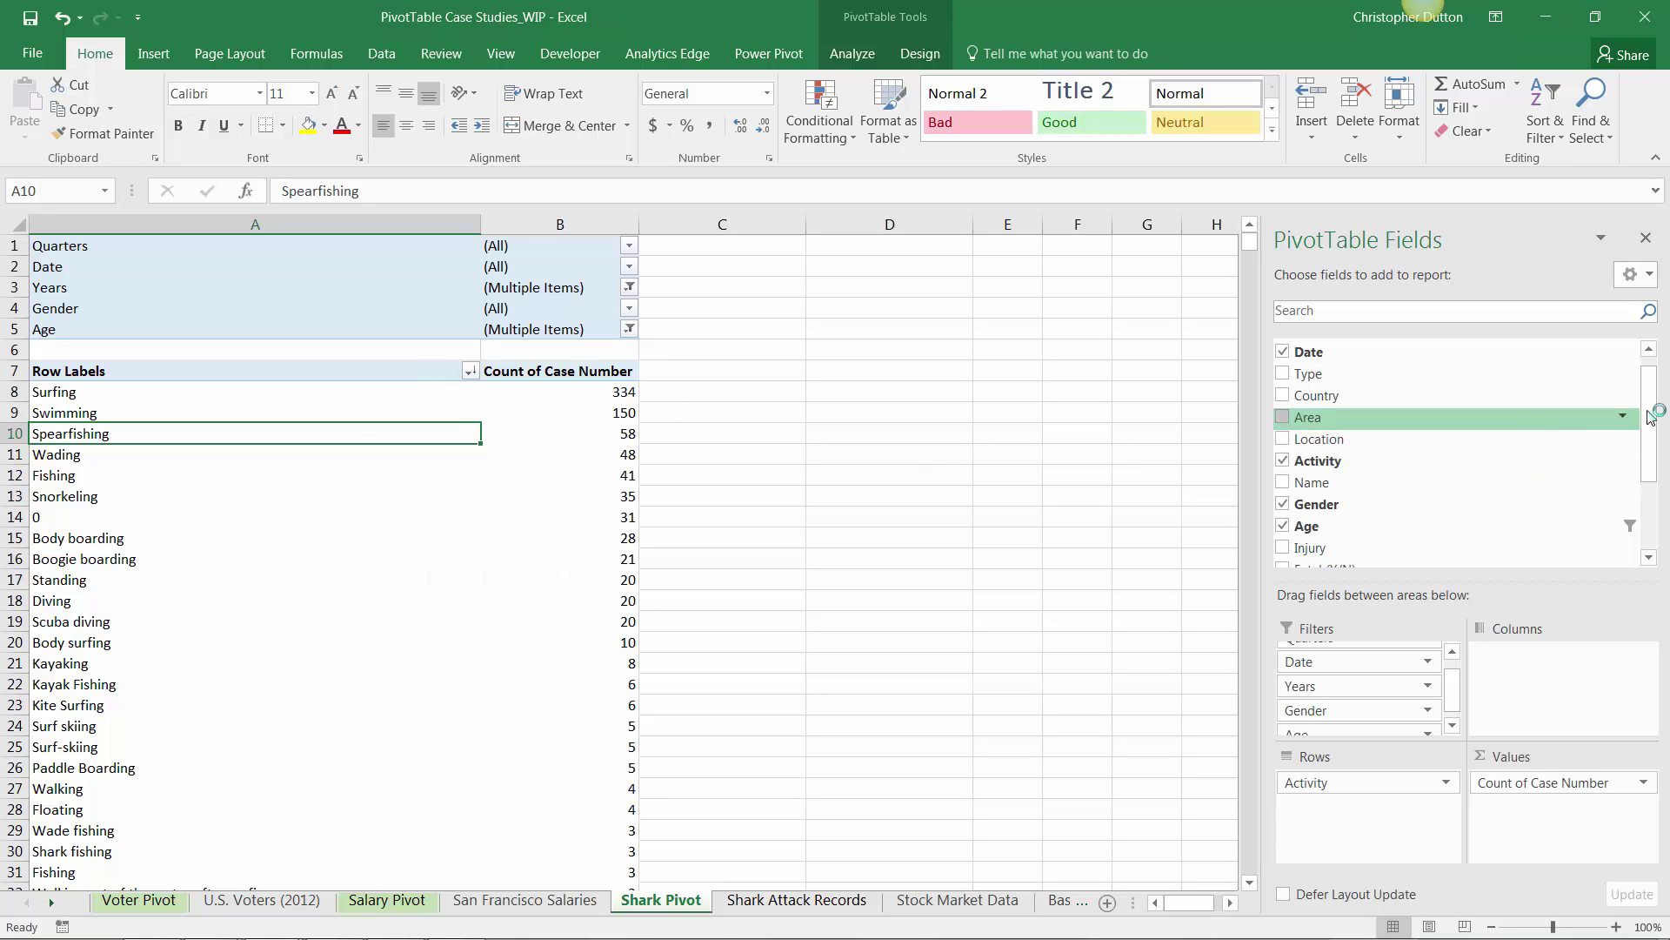
Step: Add Fatal (Y/N) as a pivot filter and show only fatal attacks (Y)
scroll(1530, 461, down, 3)
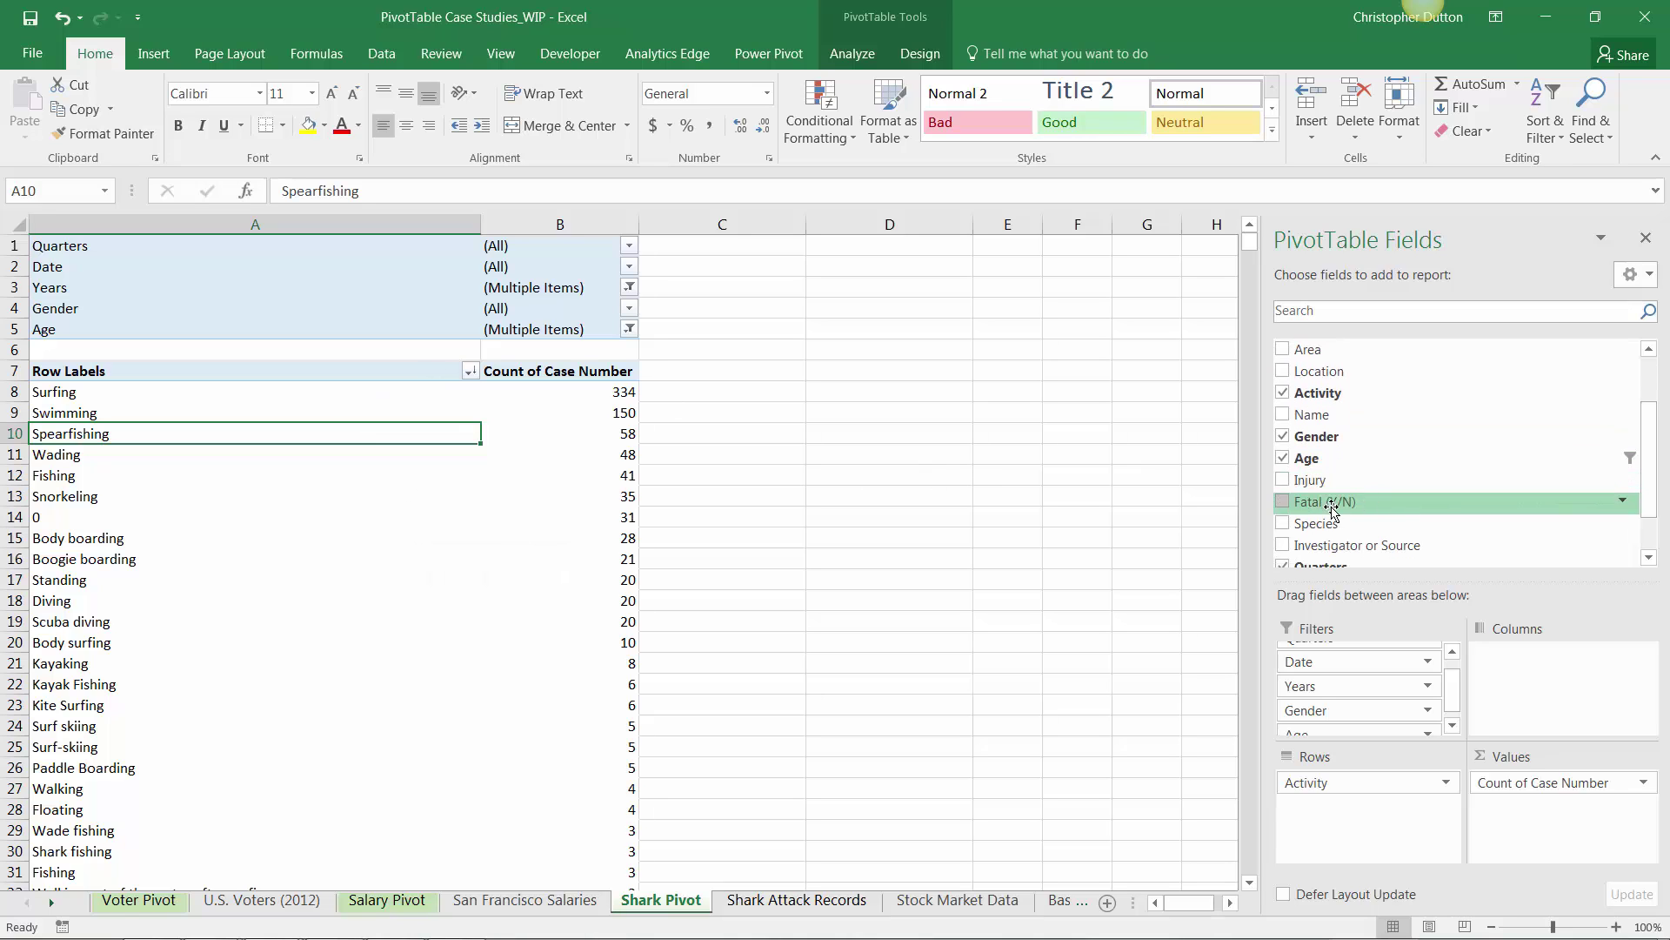
drag(1327, 502, 1368, 729)
click(629, 350)
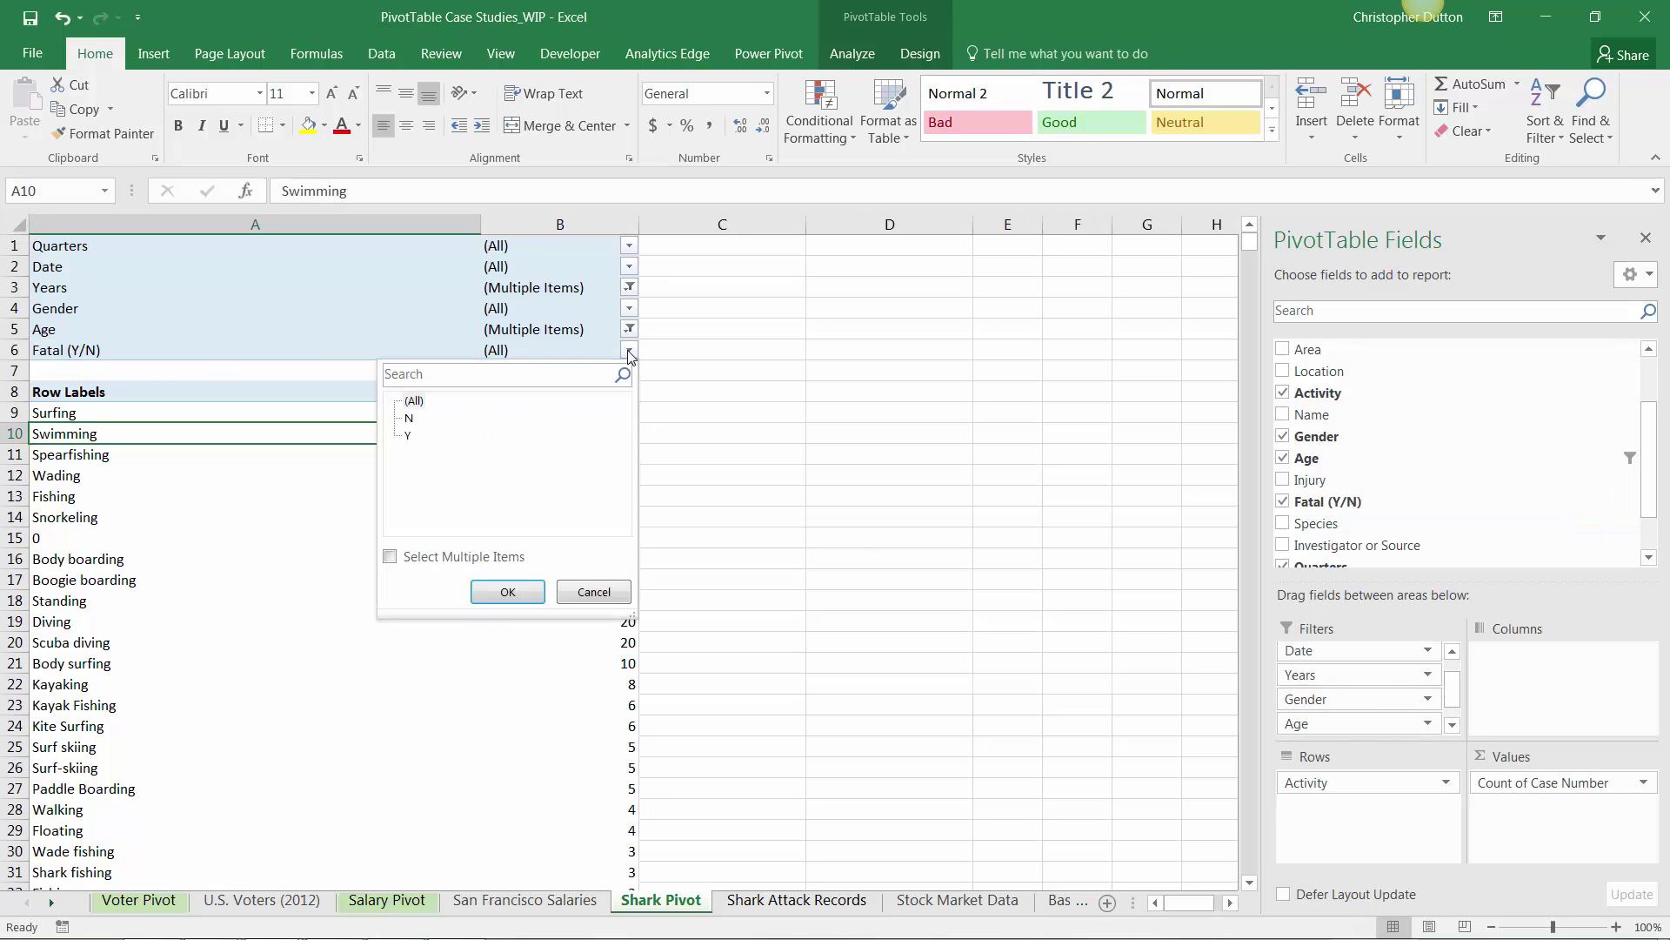
click(409, 438)
click(503, 589)
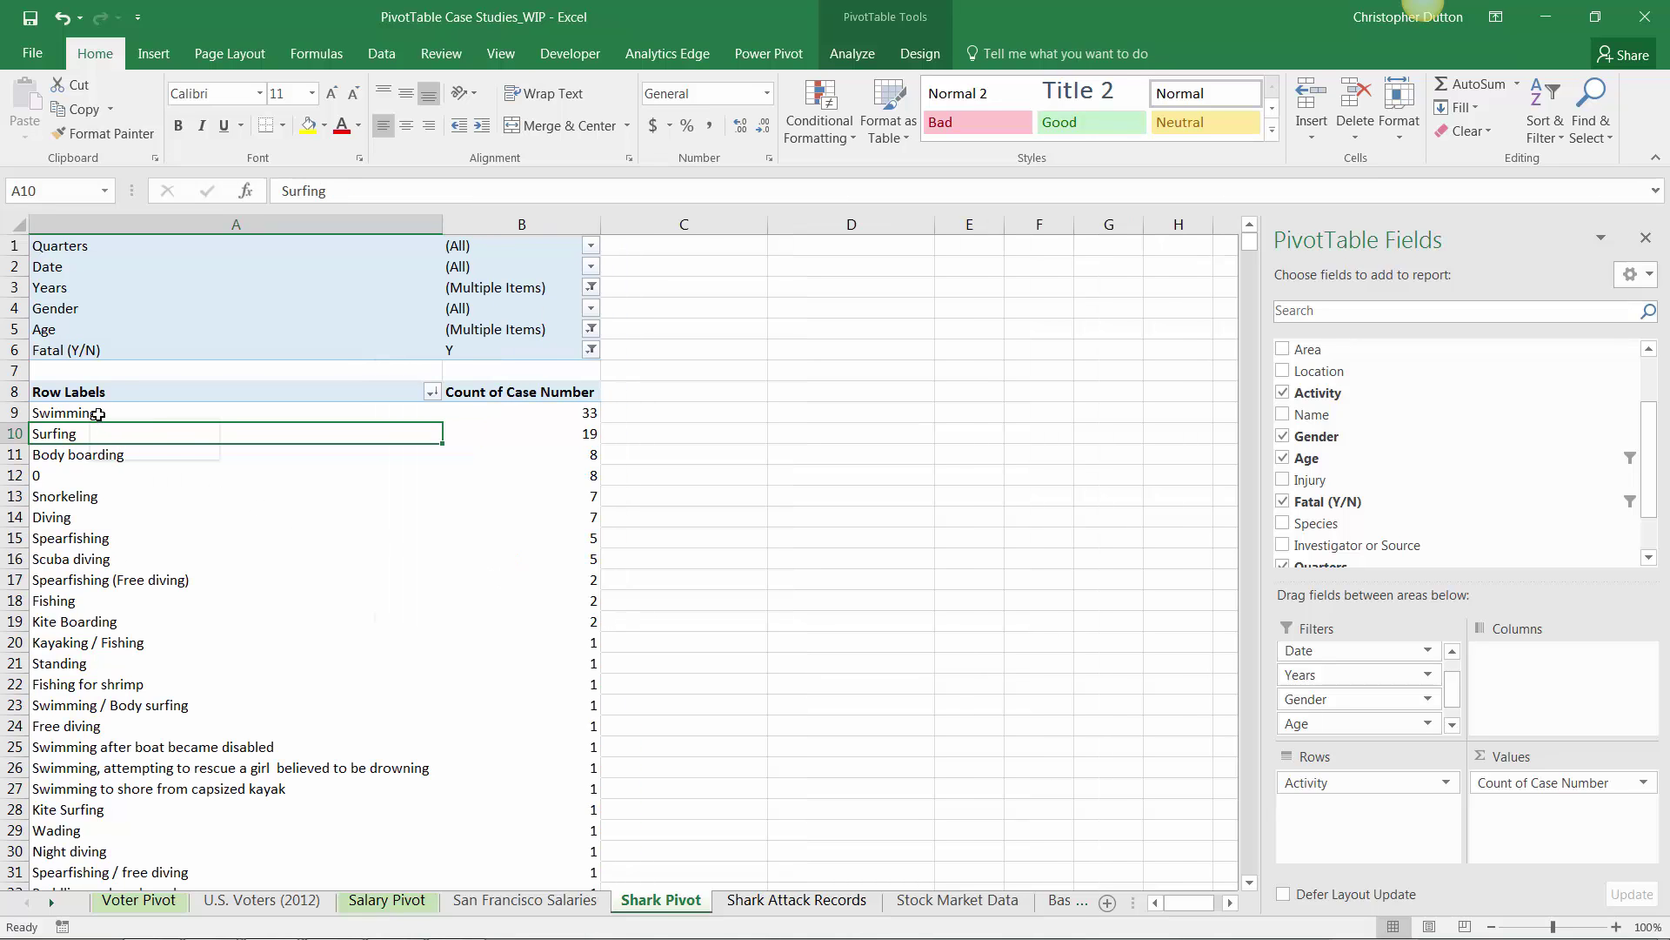
Step: Switch the Fatal (Y/N) filter to non-fatal (N), then back to (All)
click(591, 346)
click(375, 419)
click(452, 587)
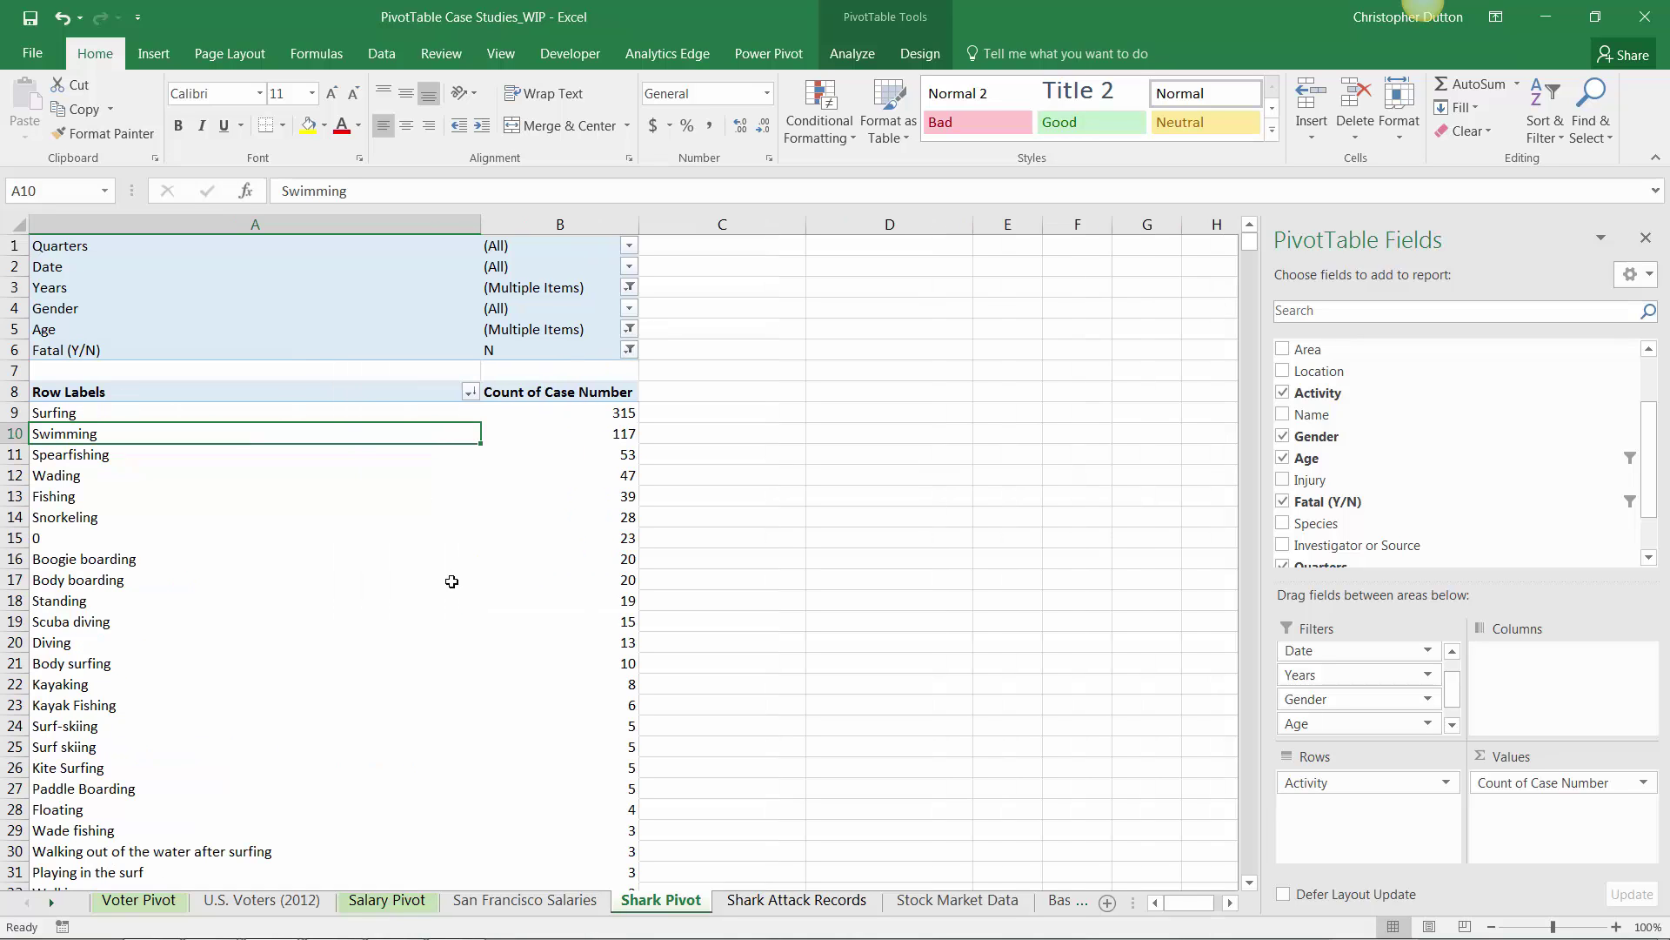
click(632, 349)
click(414, 401)
click(507, 592)
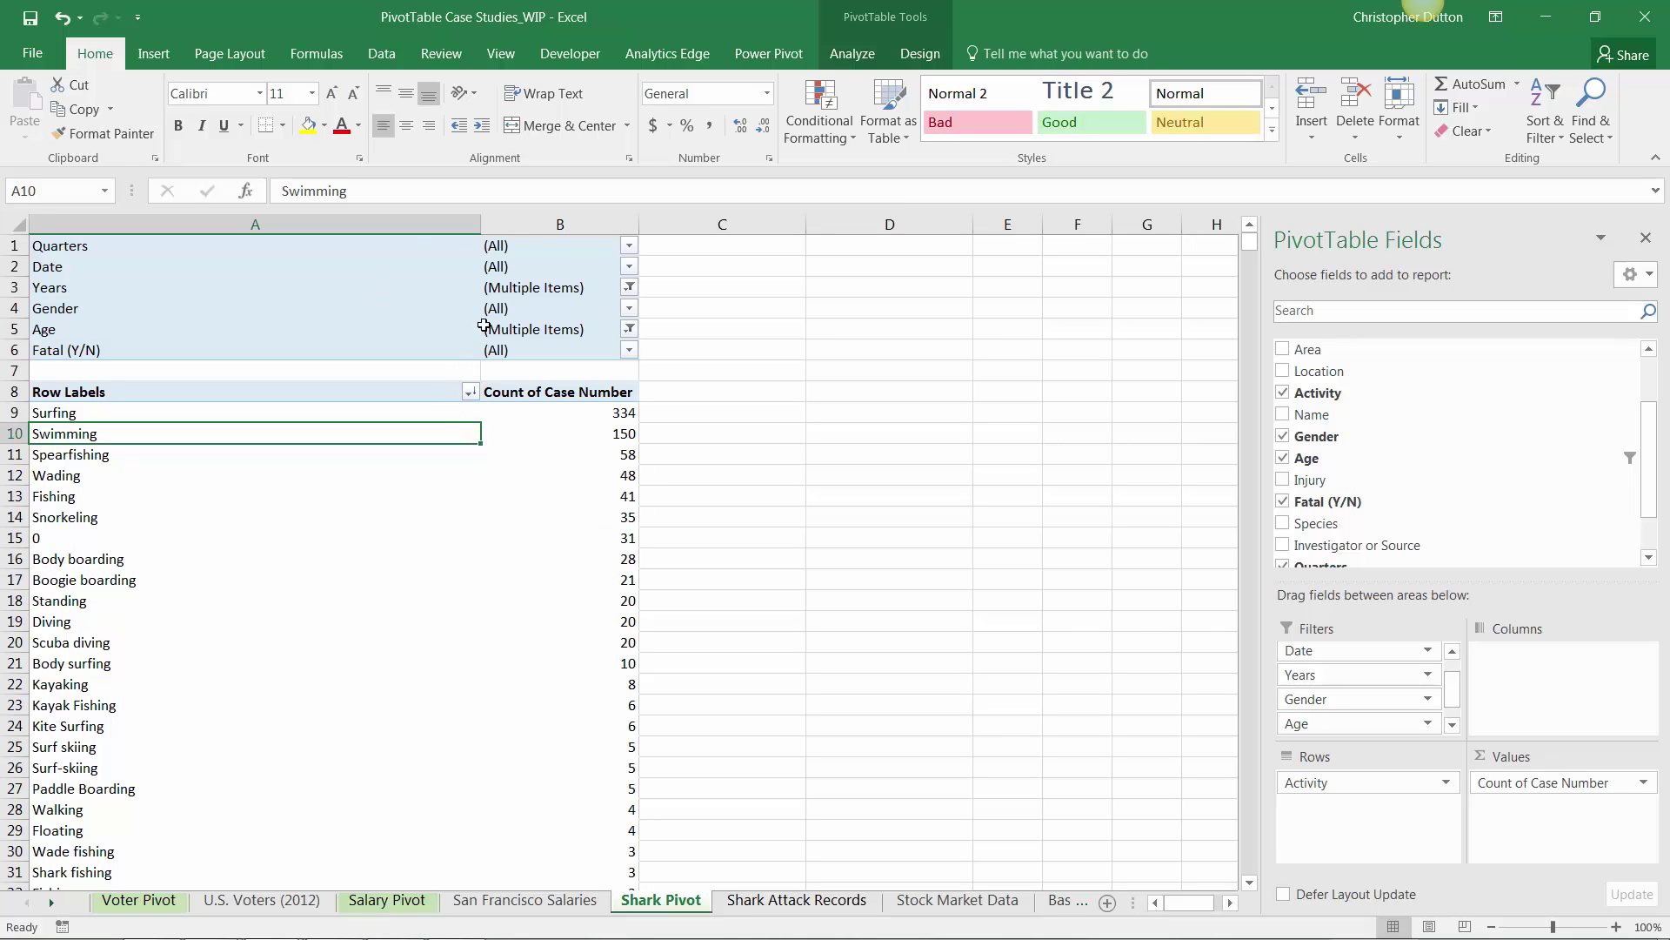
Step: Reset the Years filter to All, giving Surfing 718, Swimming 495, Spearfishing 210
click(629, 287)
click(408, 338)
click(508, 529)
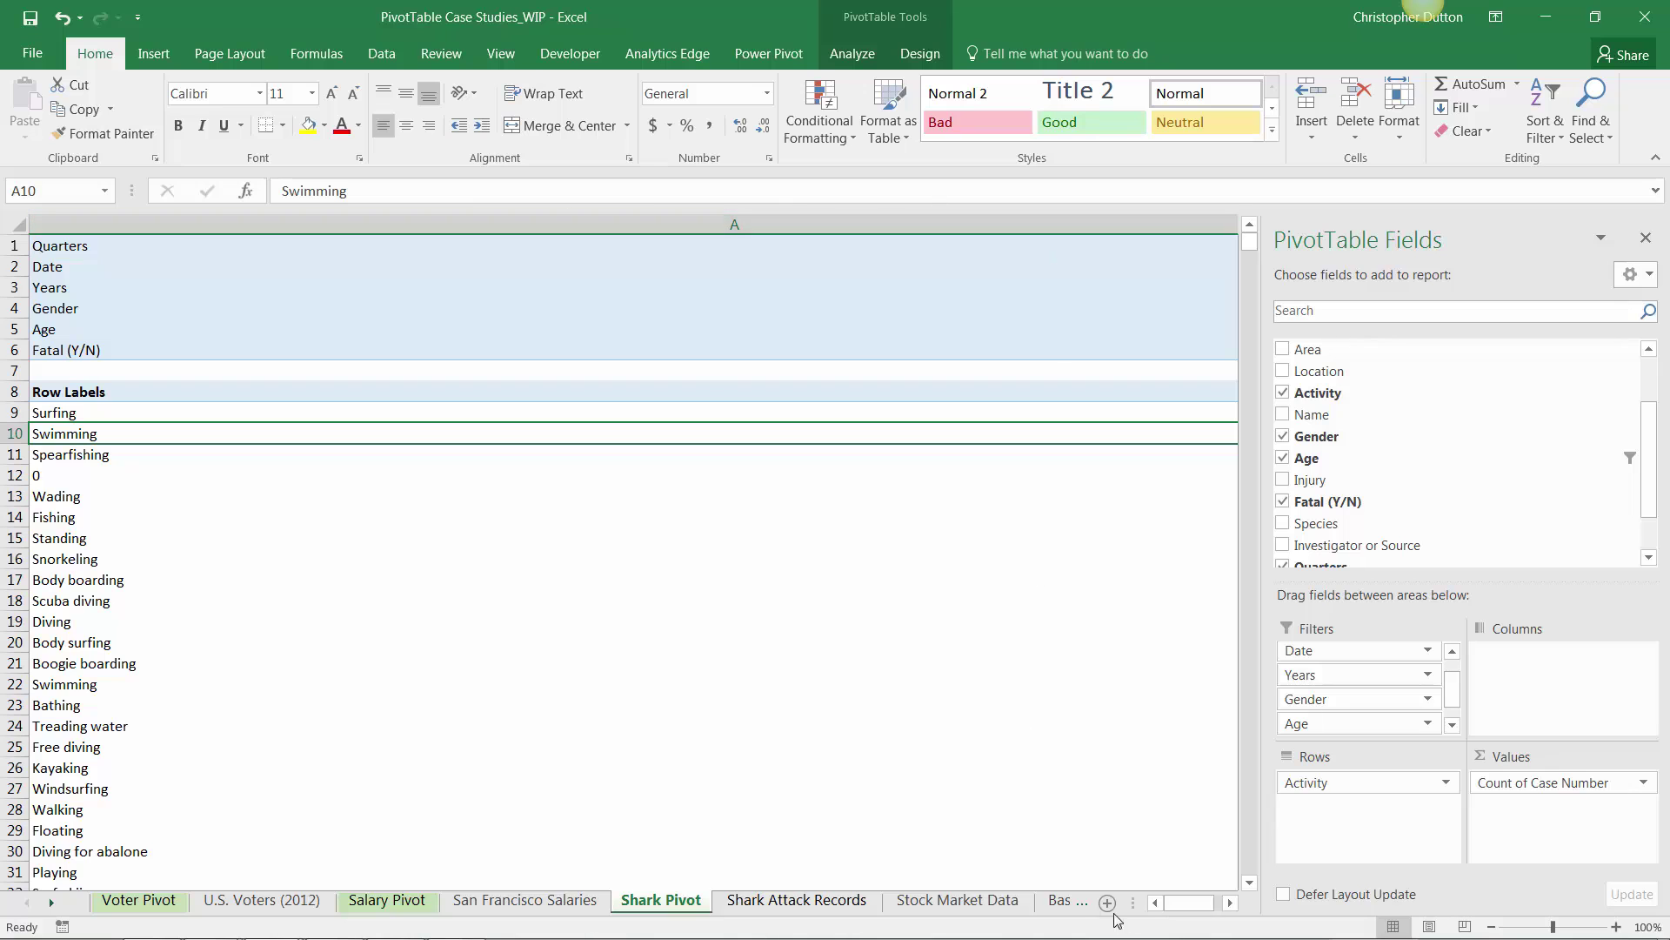
Step: Set column A's width to 20
mouse_move(1180, 904)
mouse_down()
mouse_move(1199, 904)
mouse_move(1174, 905)
mouse_up()
right_click(616, 224)
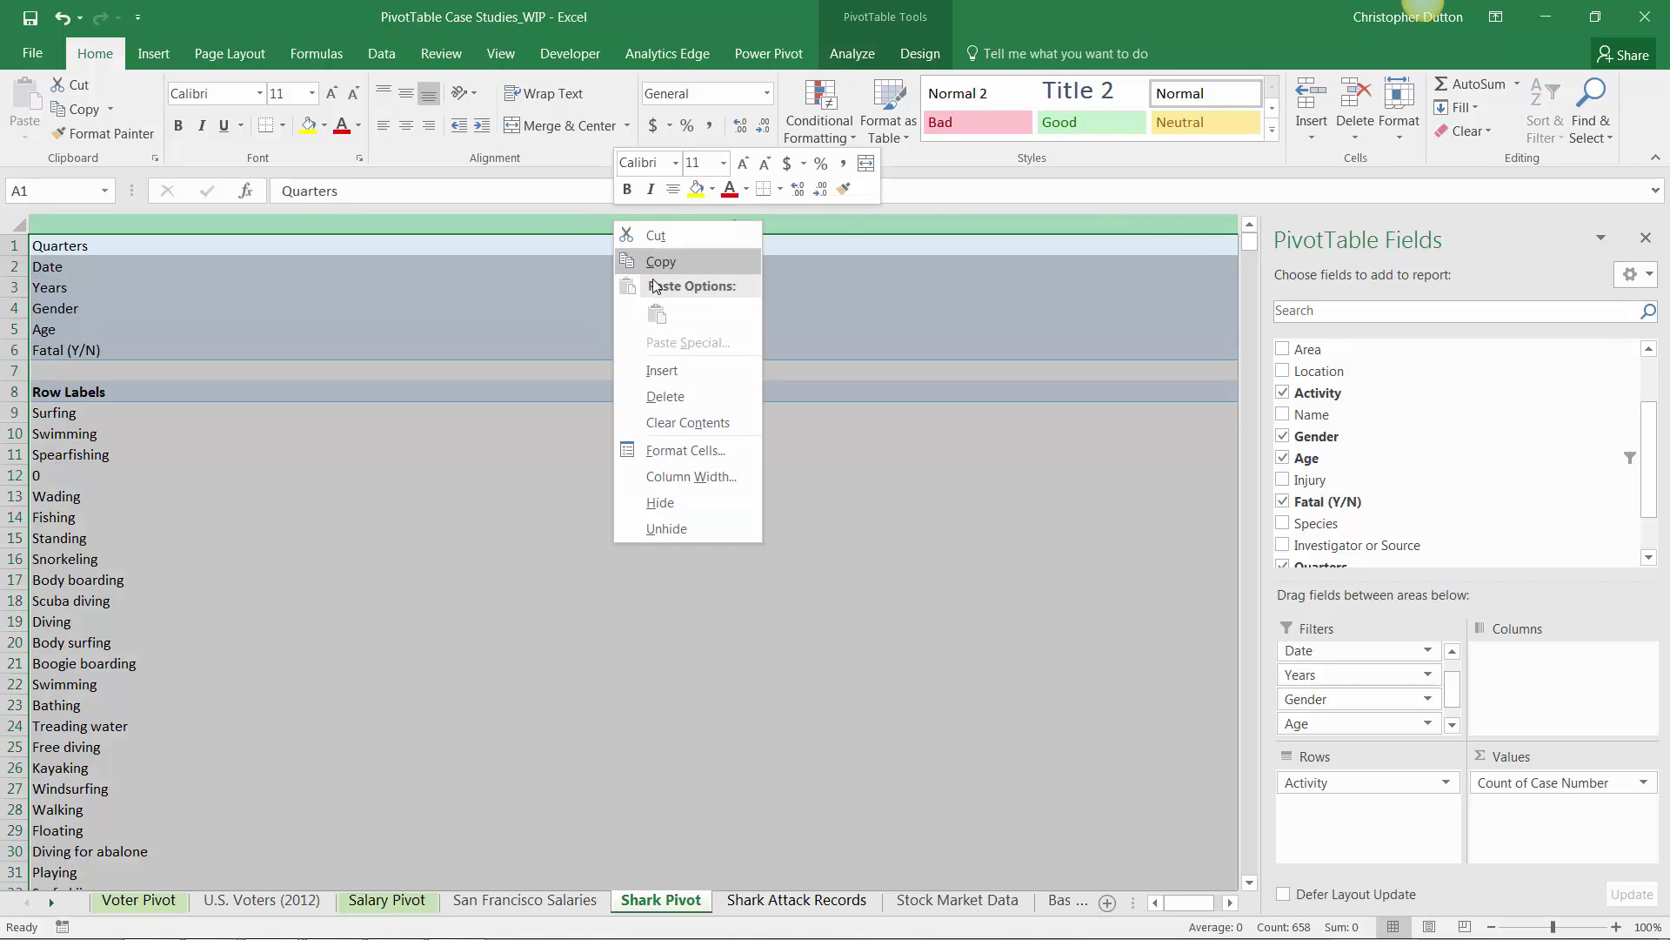
click(716, 476)
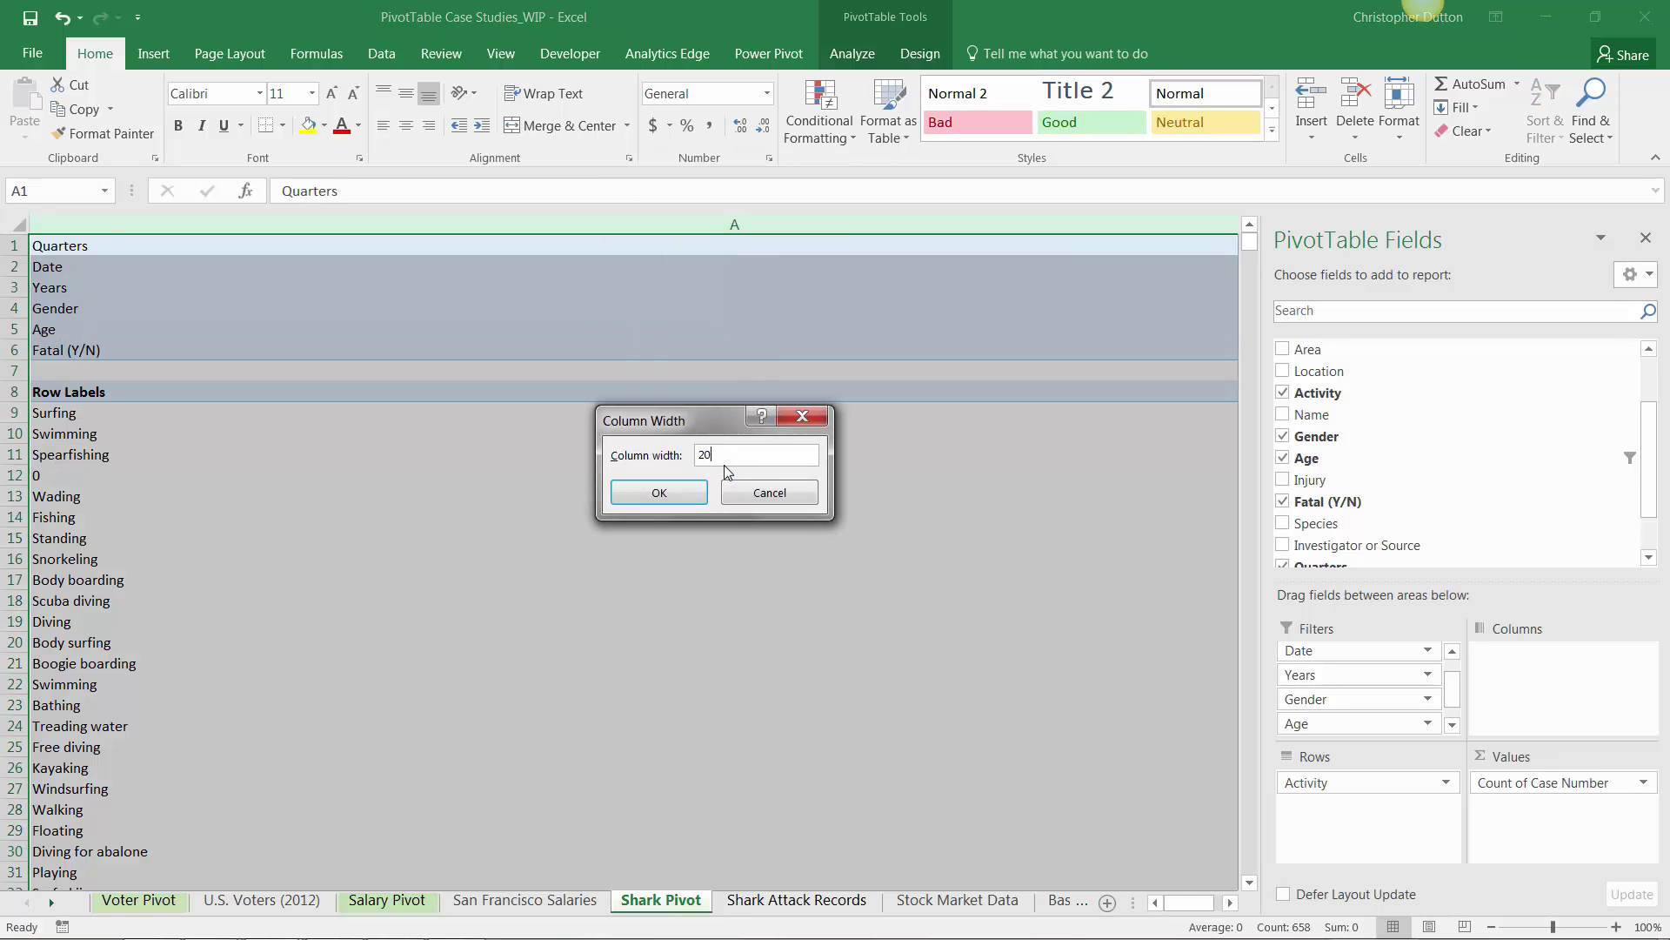
key(Return)
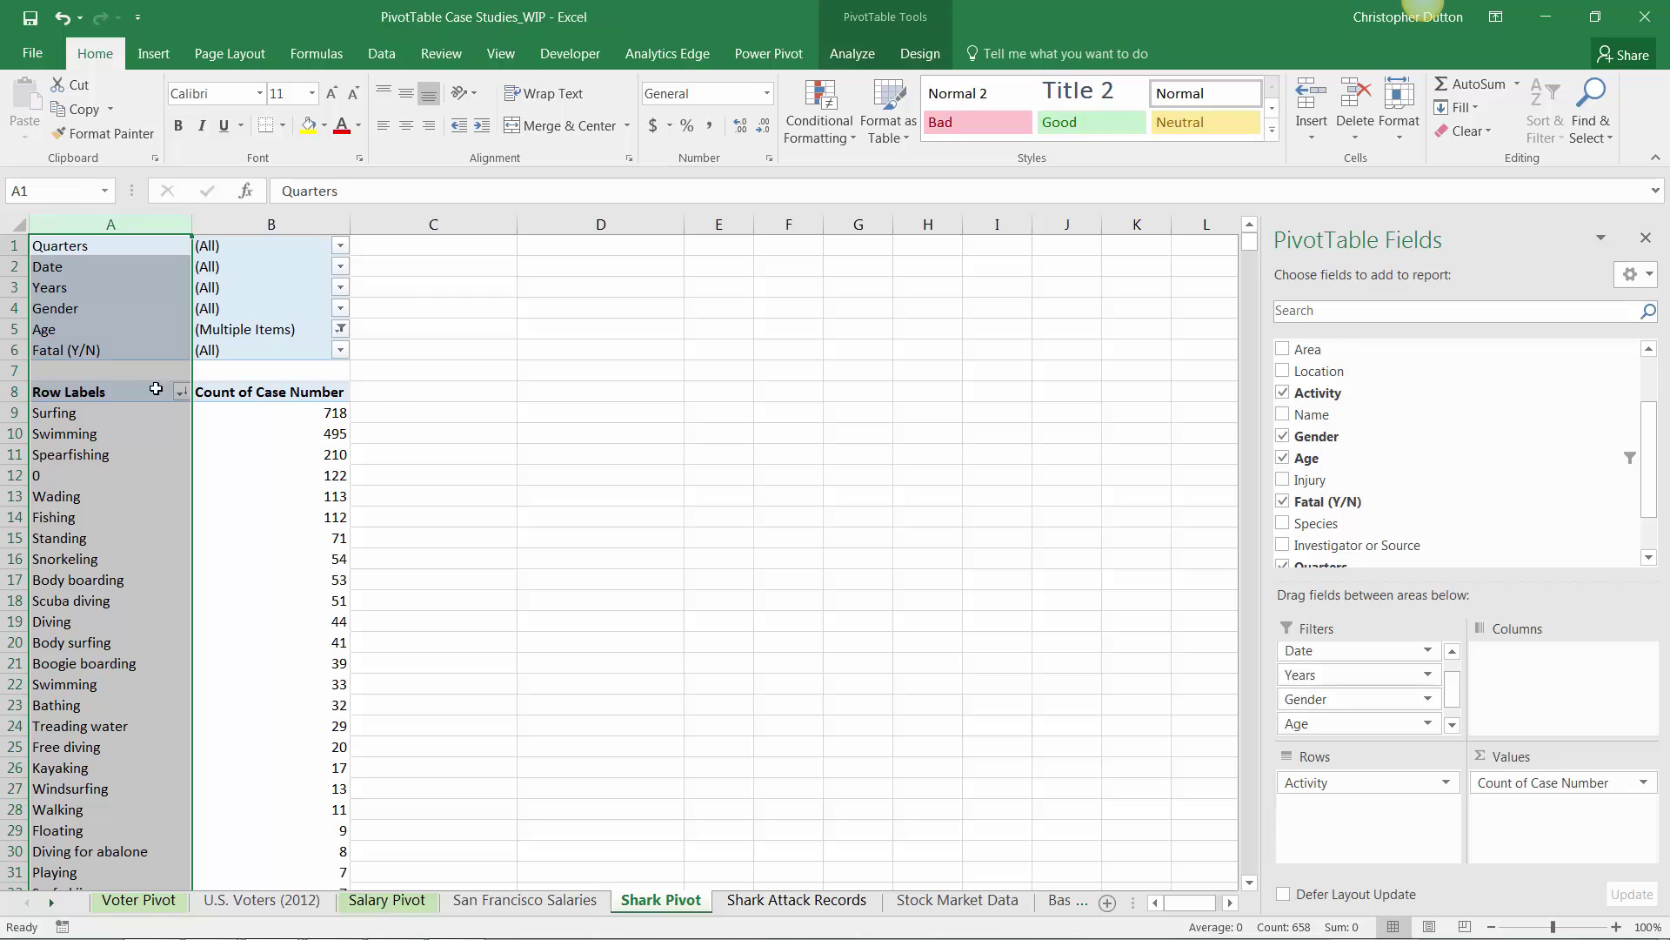
Step: Widen column A to reveal full activity labels such as Spearfishing / free diving
click(256, 496)
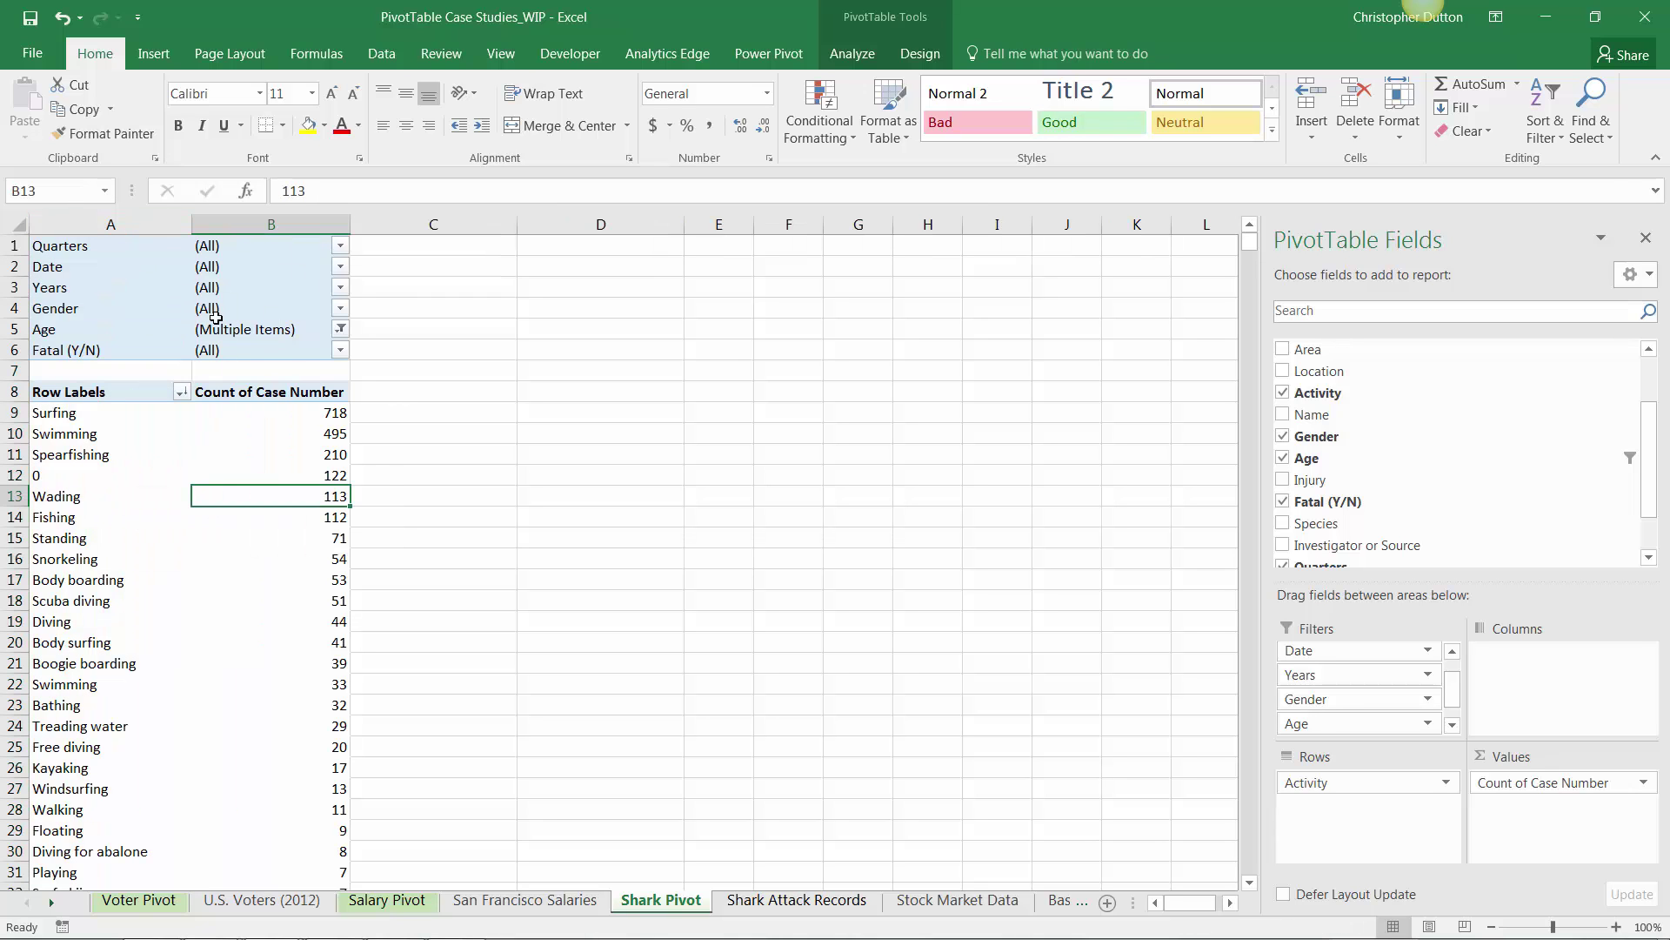
scroll(80, 448, down, 12)
click(93, 434)
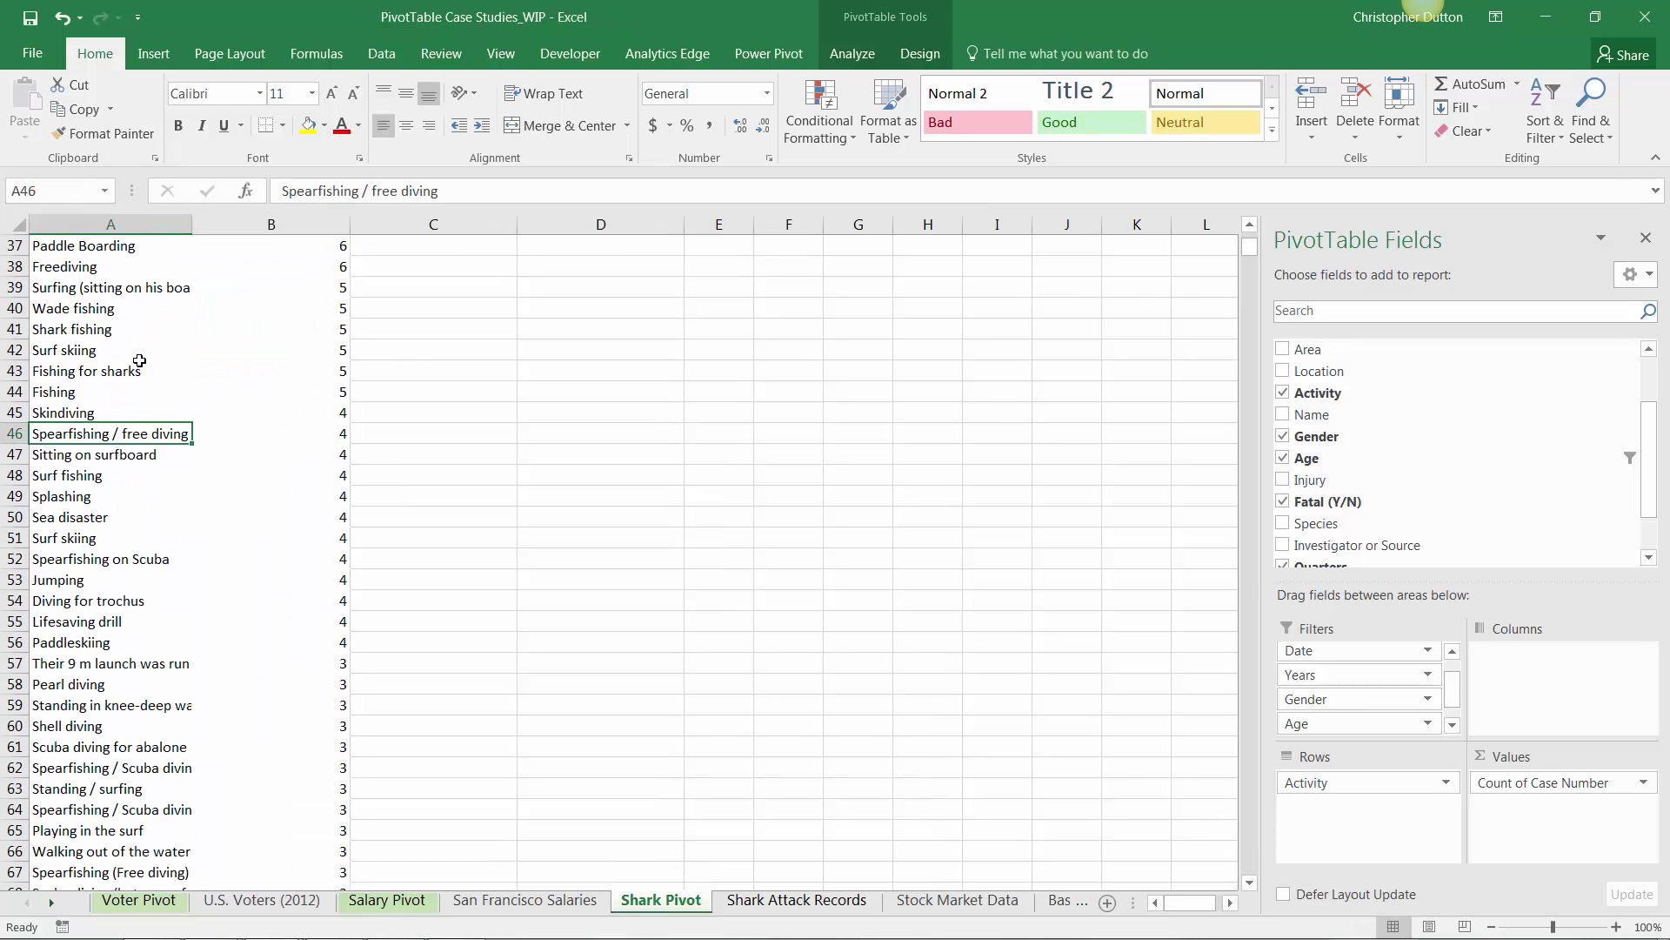
drag(189, 231, 442, 231)
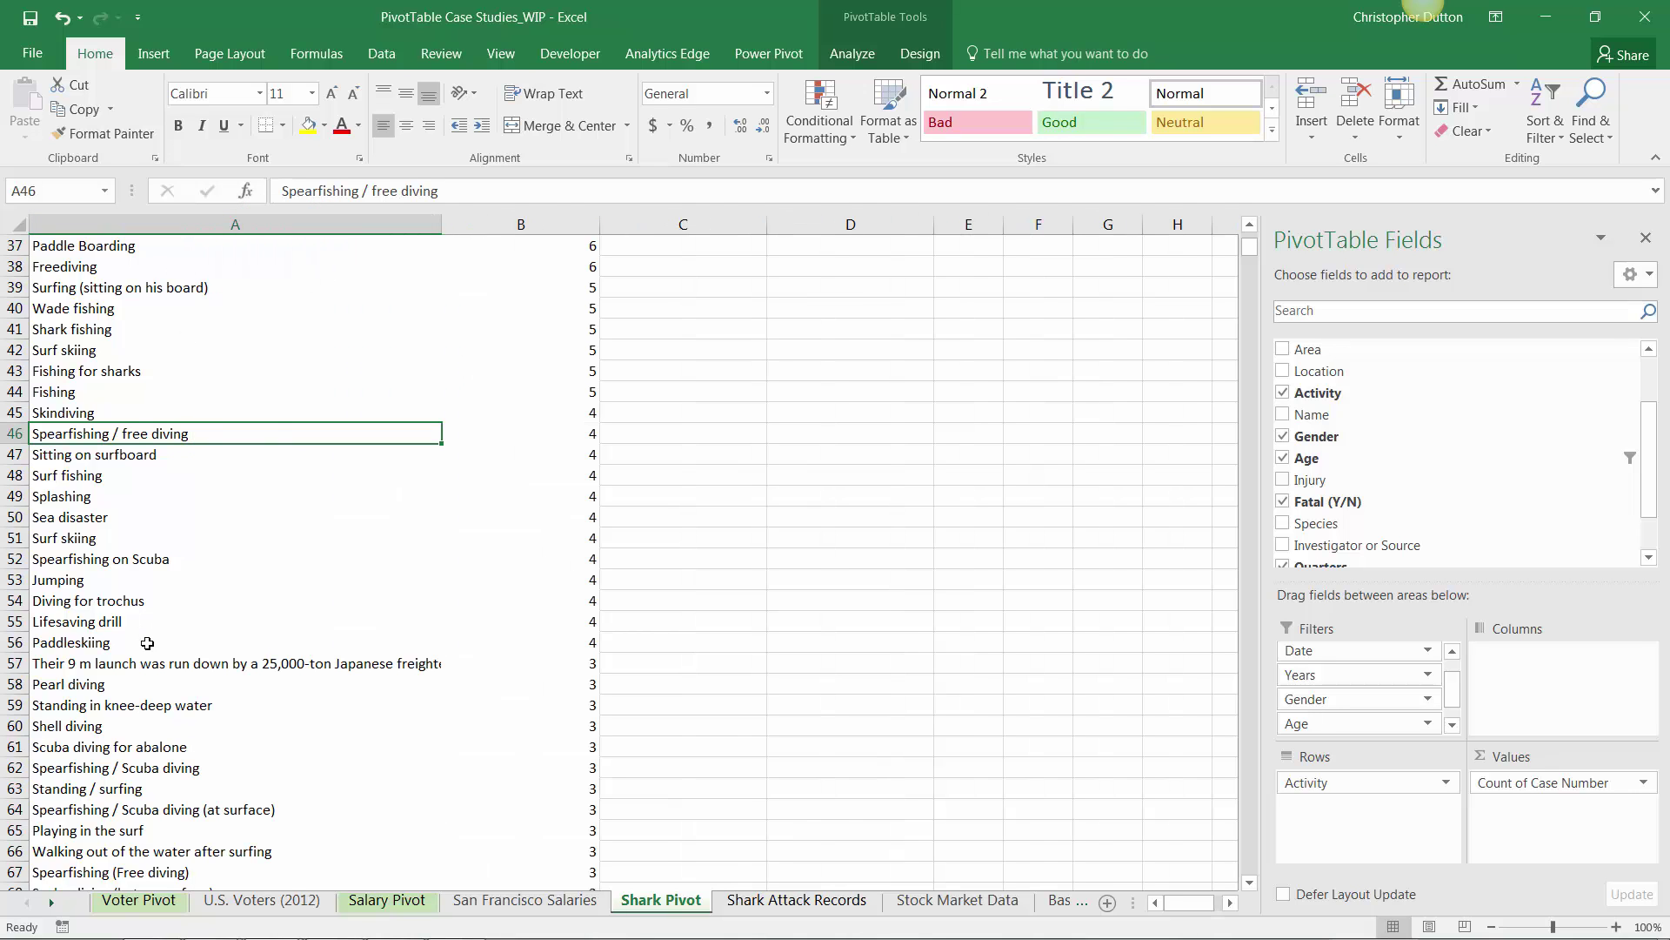
key(Down)
key(Down)
key(Down)
key(Down)
key(Down)
key(Down)
key(Down)
key(Down)
key(Down)
key(Down)
key(Down)
scroll(208, 623, down, 16)
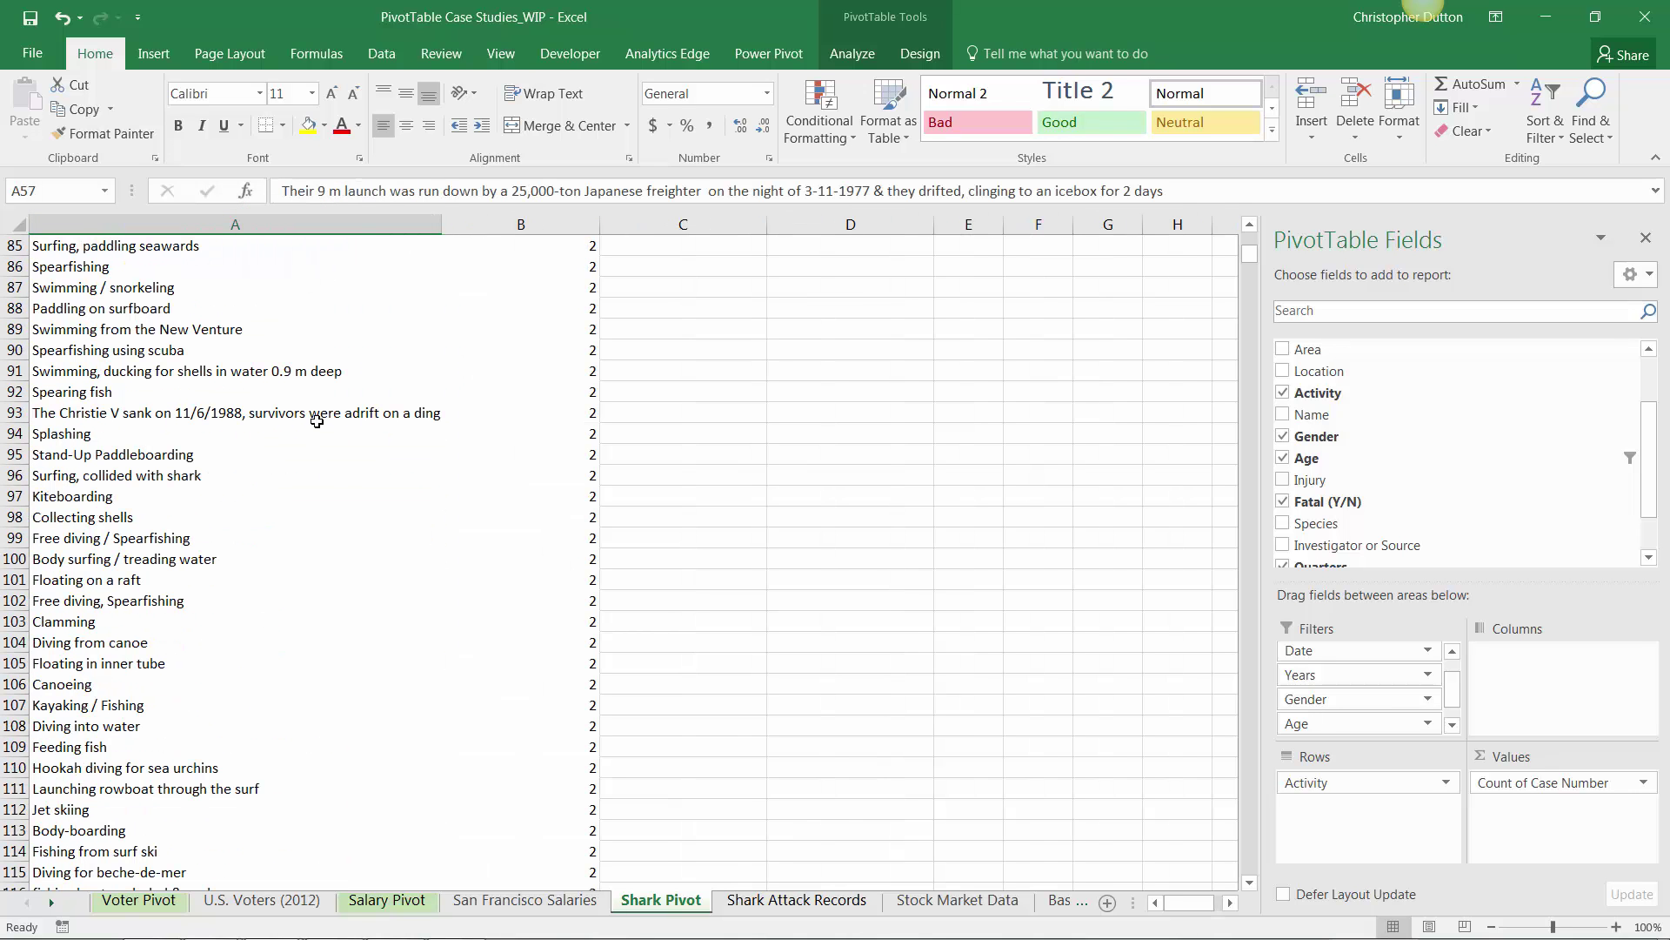
click(320, 414)
scroll(323, 484, up, 6)
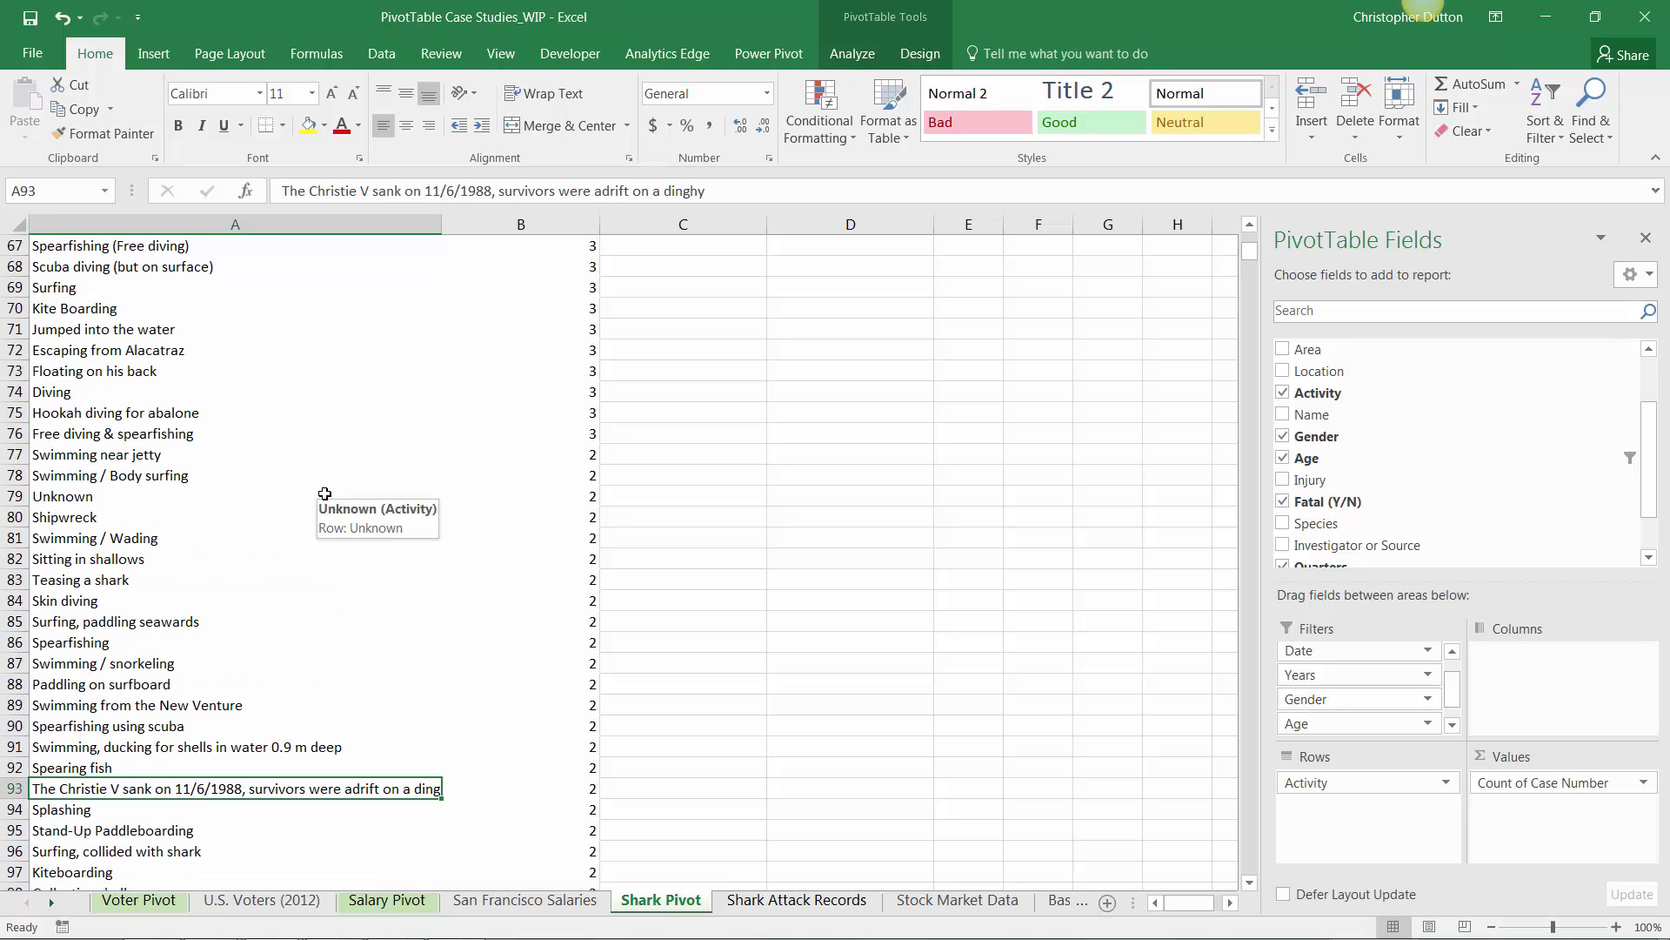
scroll(324, 493, up, 20)
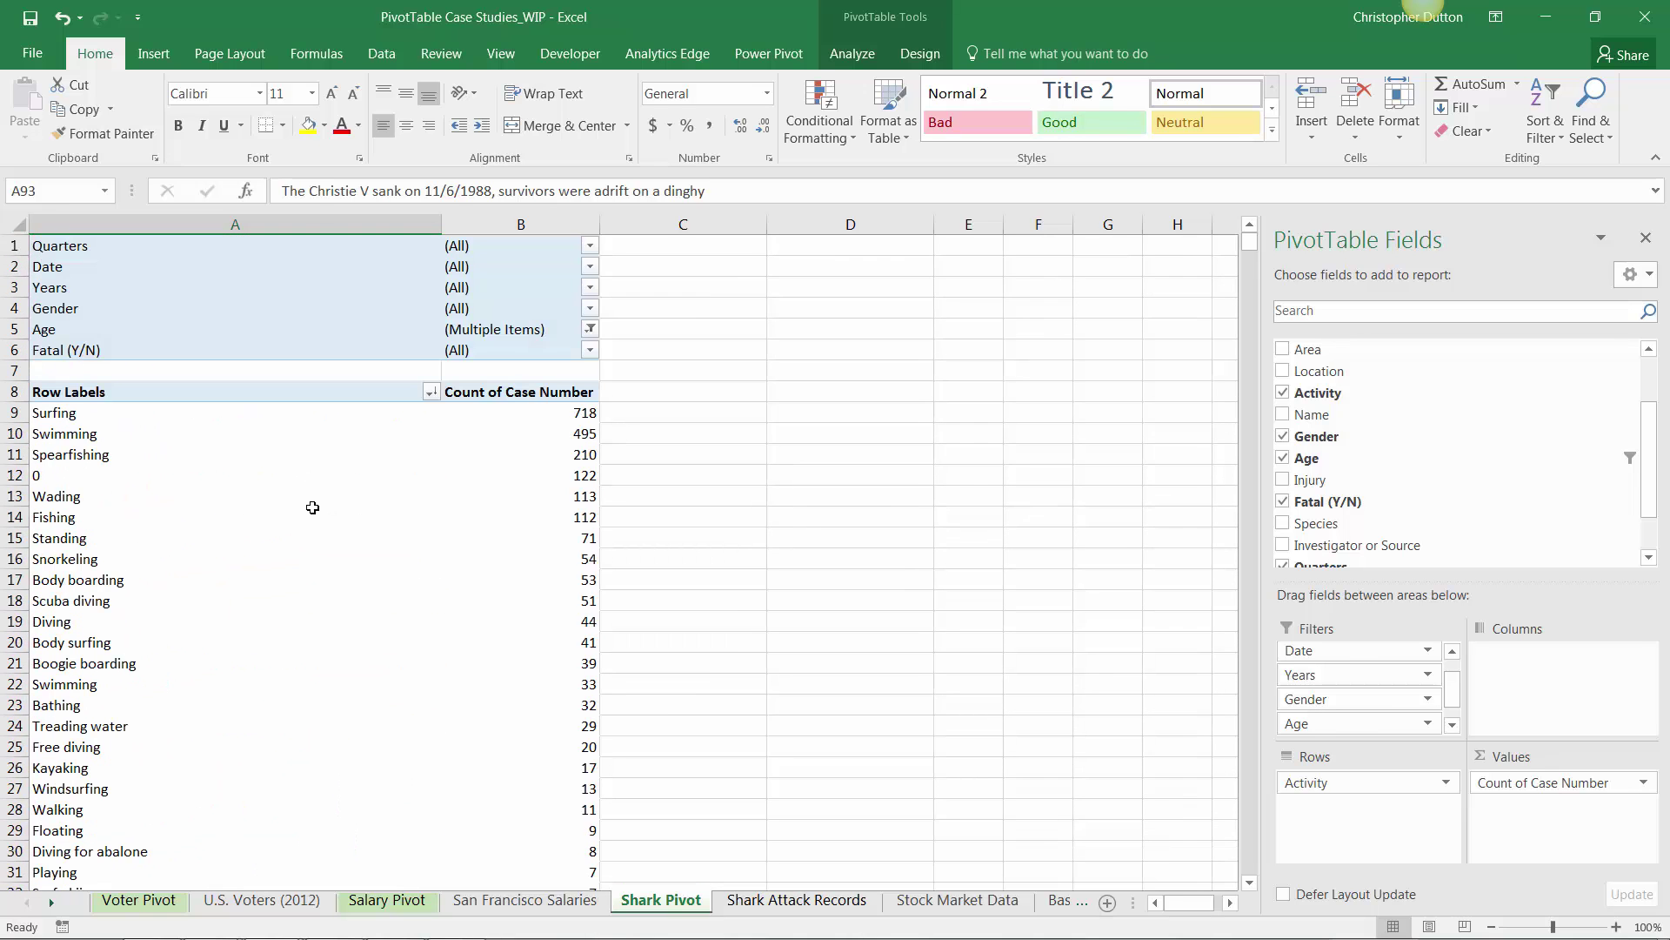
Step: Set the Age filter to All, raising Surfing to 899 and Swimming to 711
click(589, 329)
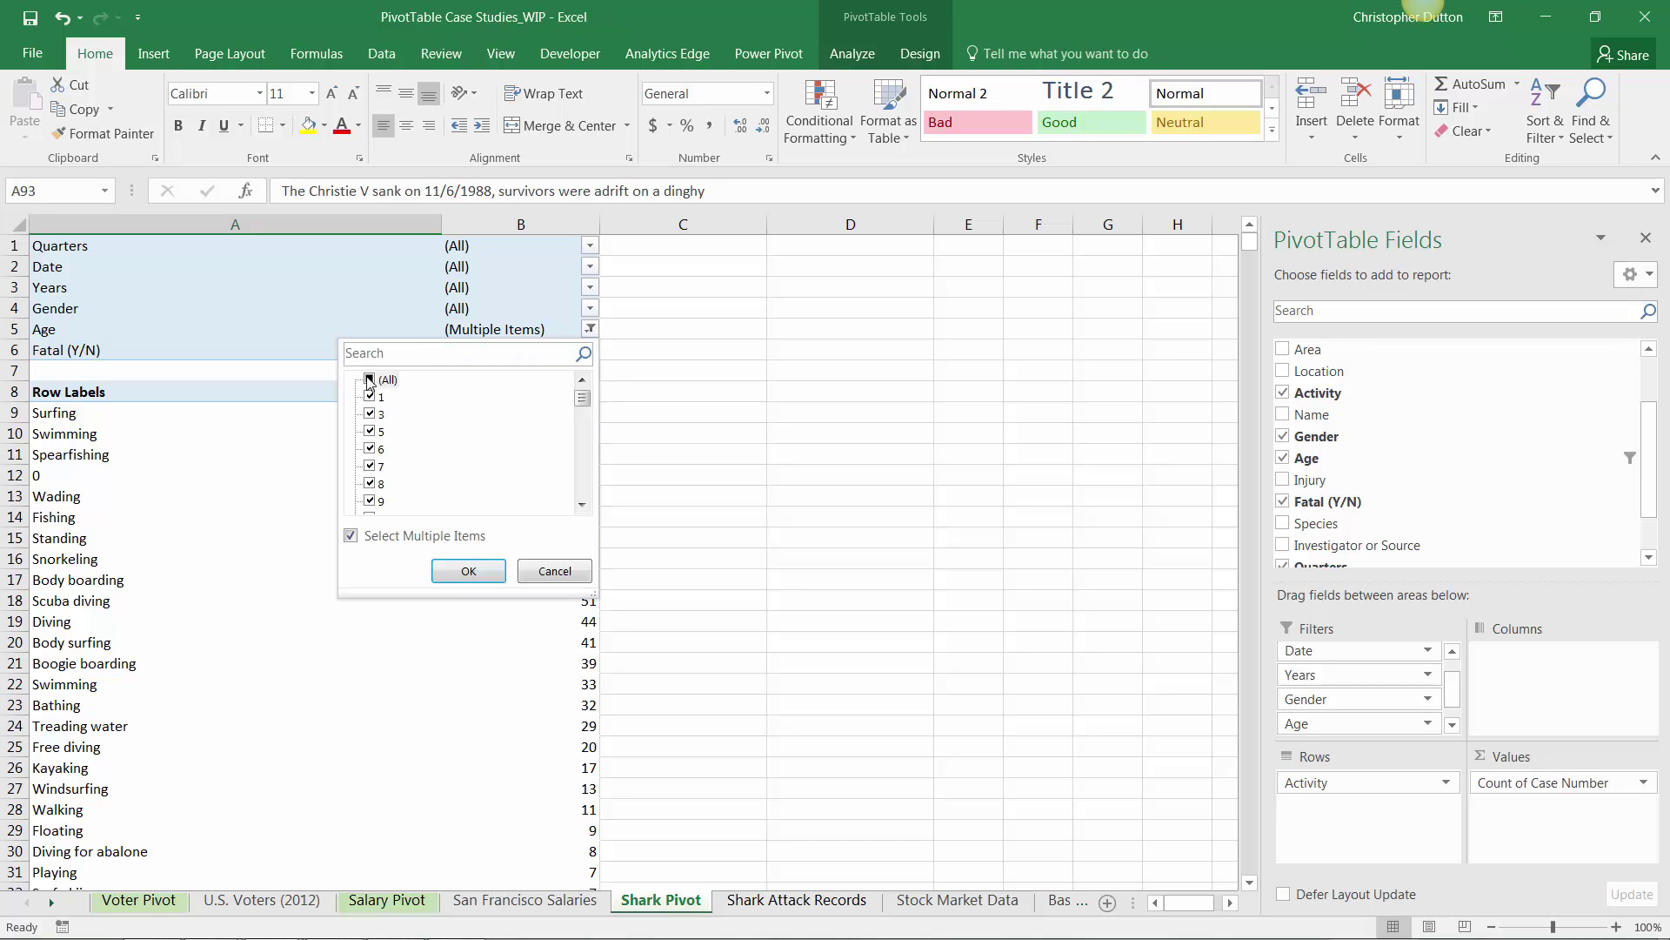
click(370, 380)
click(468, 570)
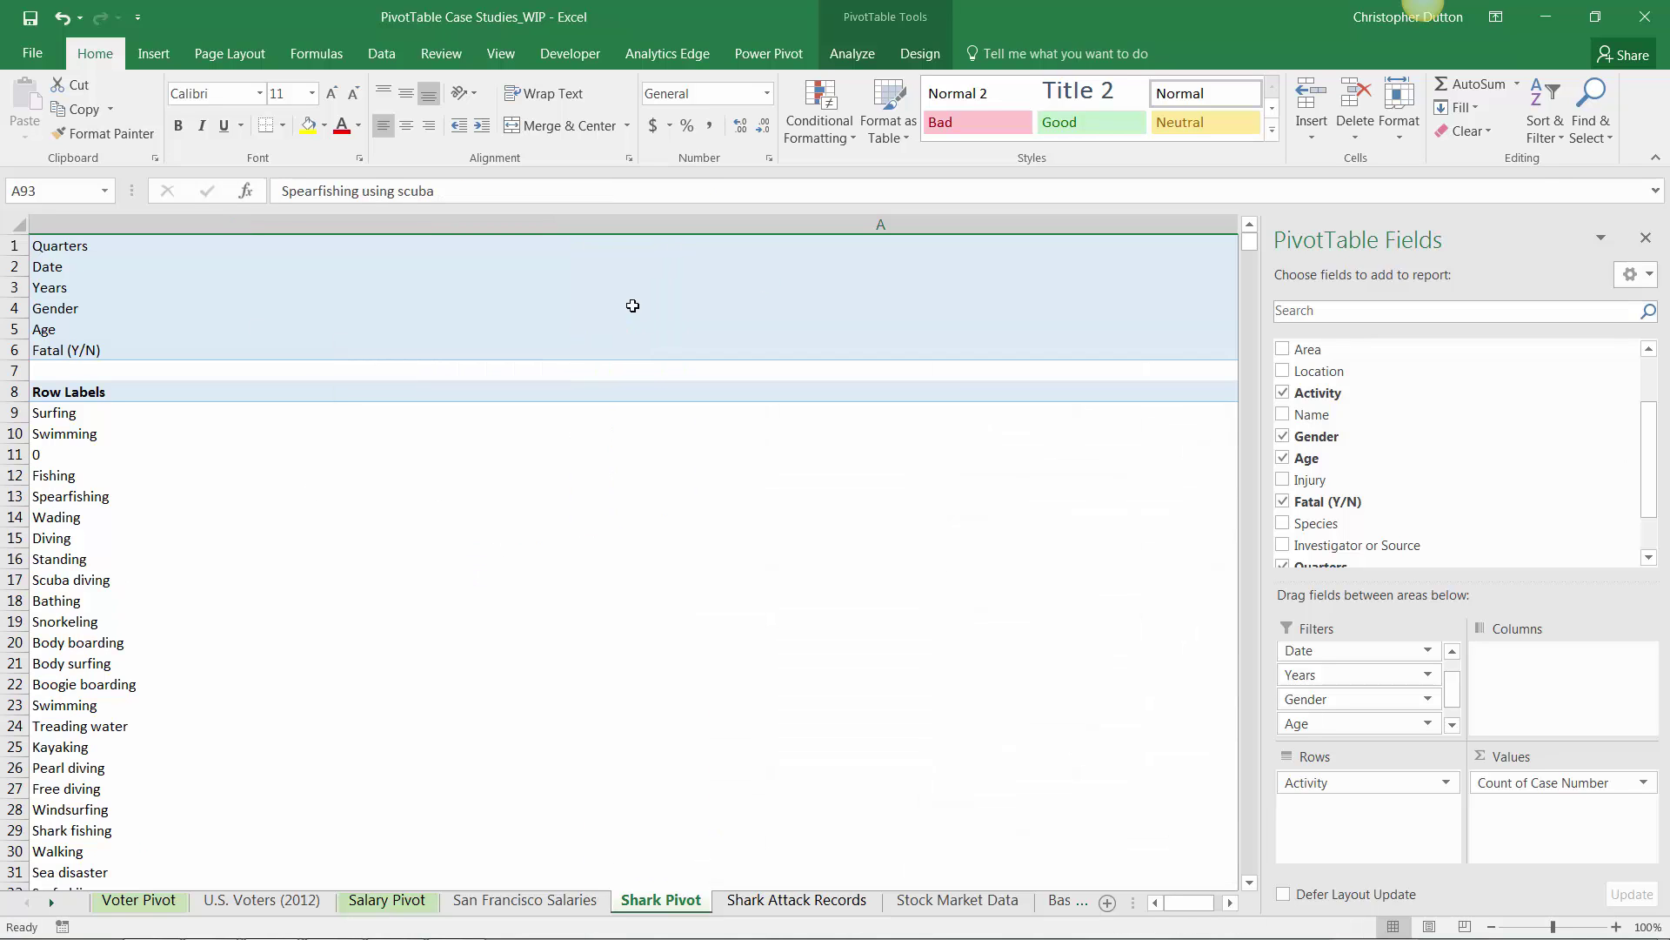
Step: Set column A's width to 26
right_click(774, 223)
click(821, 477)
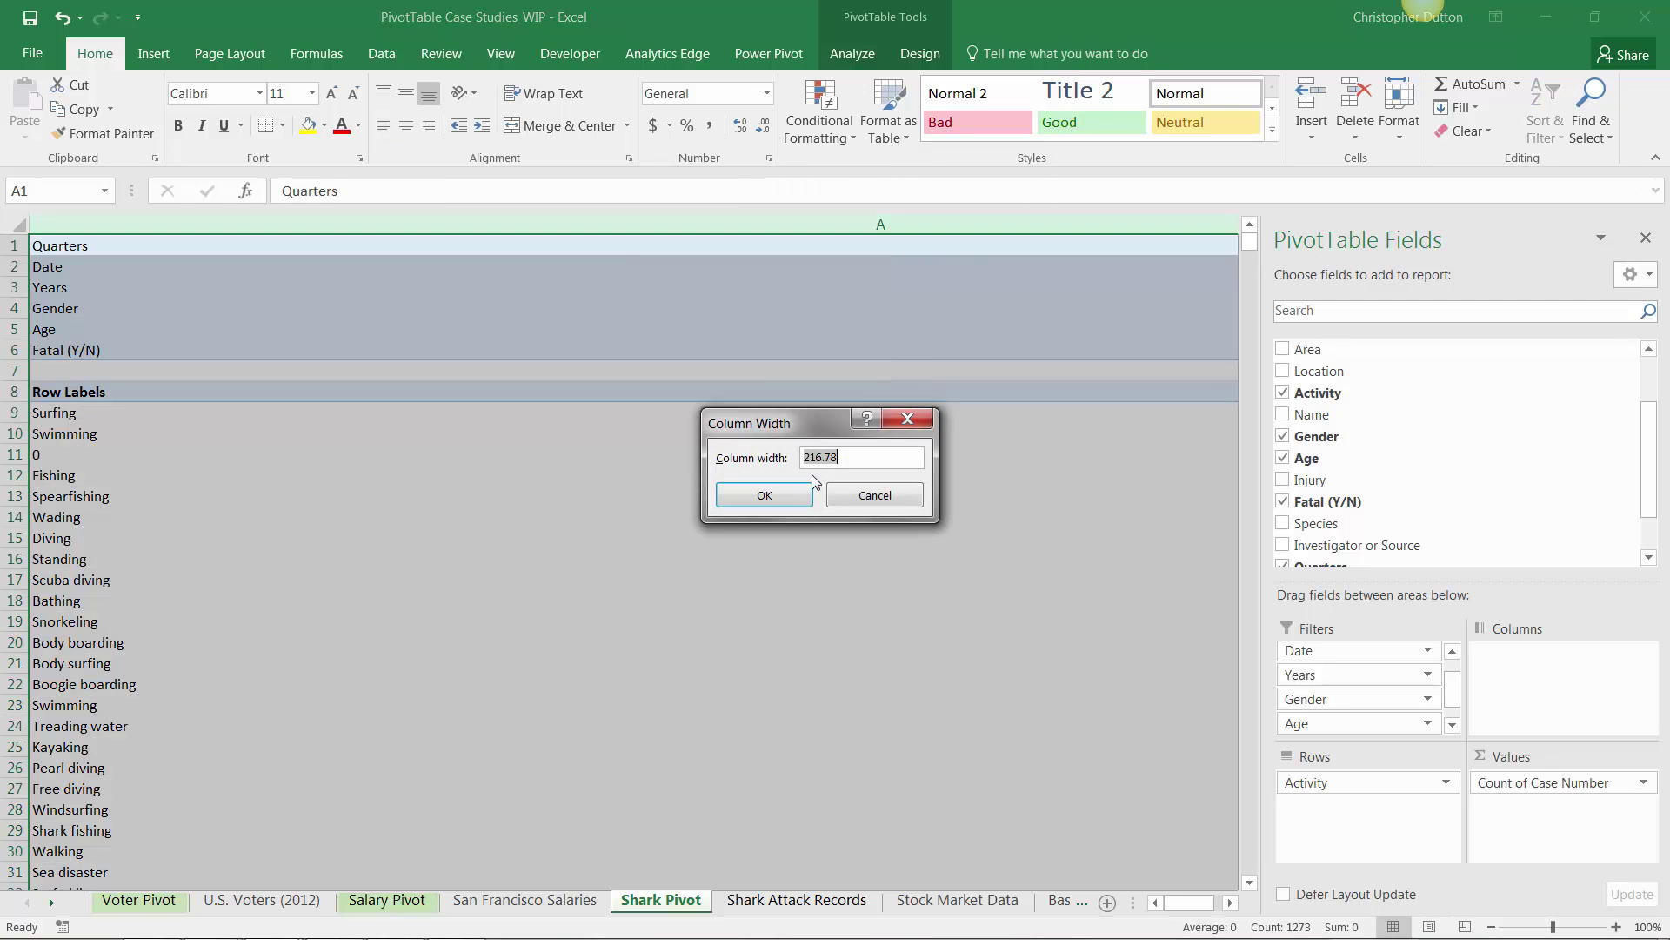
text(26)
key(Return)
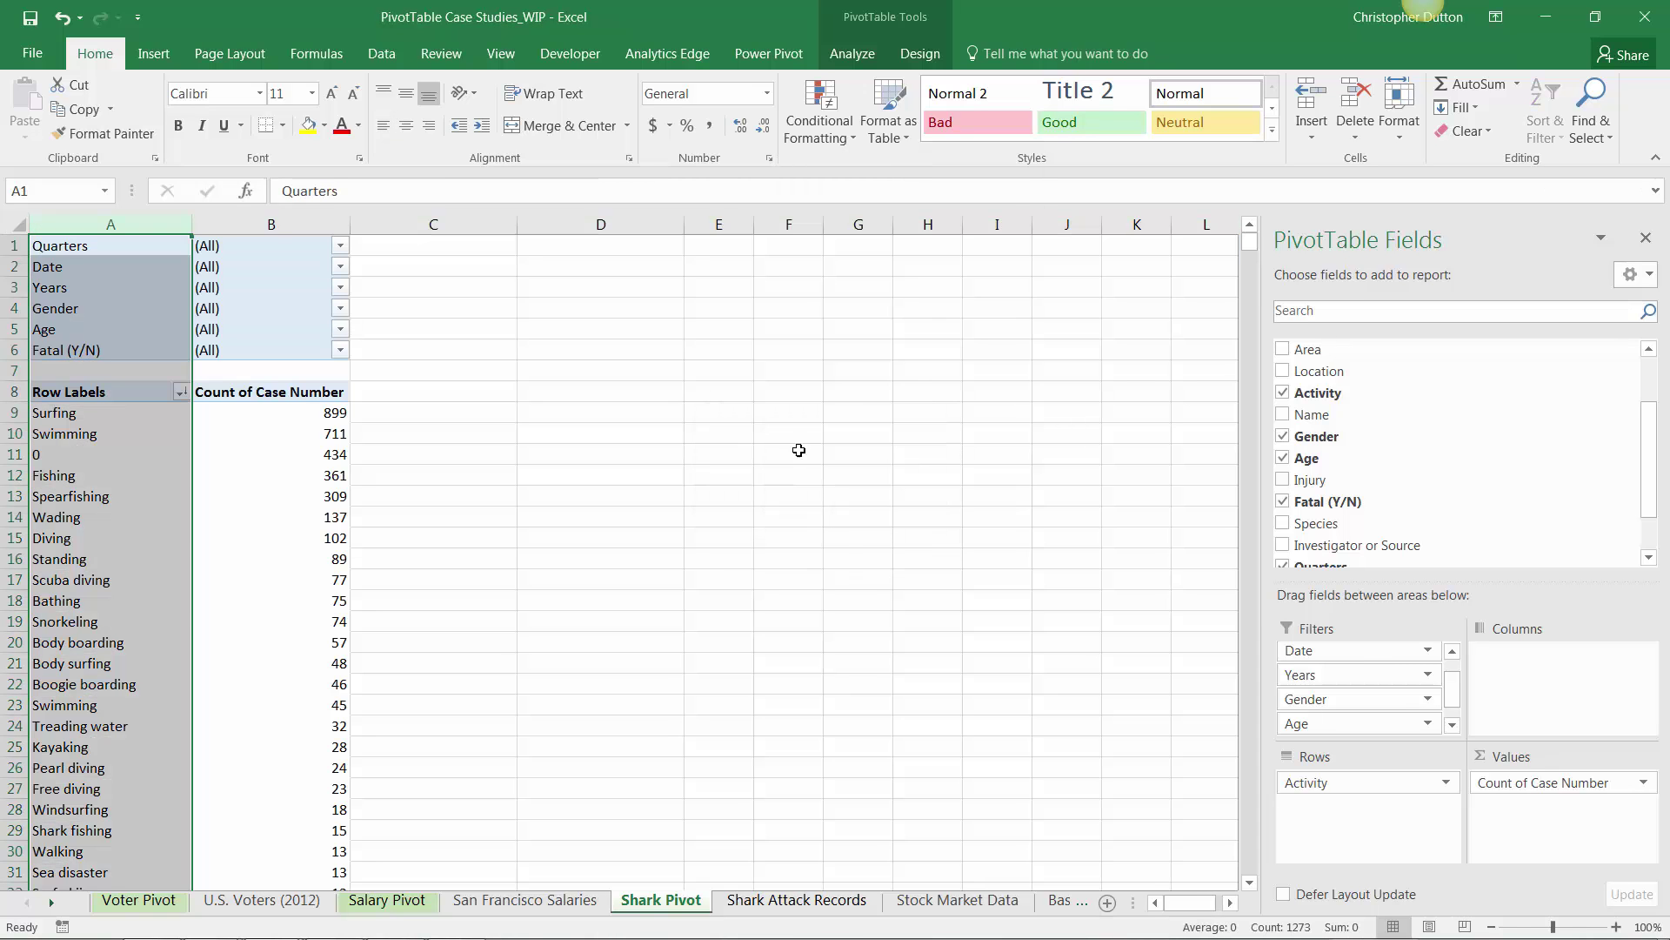
Step: Turn off 'Autofit column widths on update' in the PivotTable options
click(896, 21)
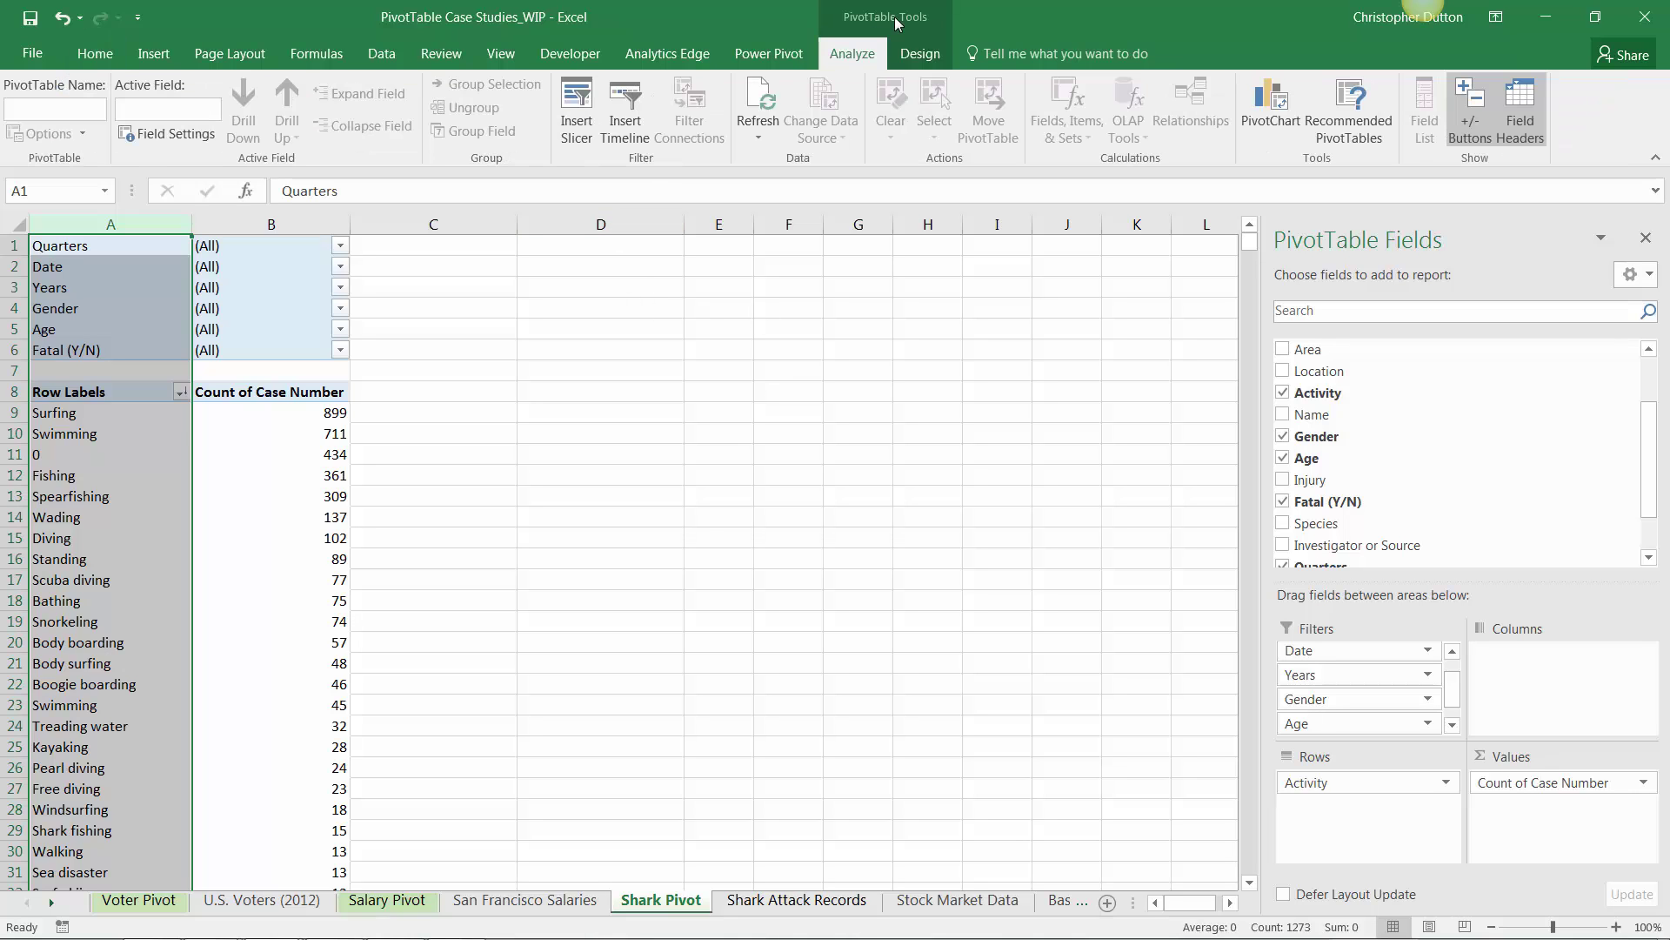
click(132, 453)
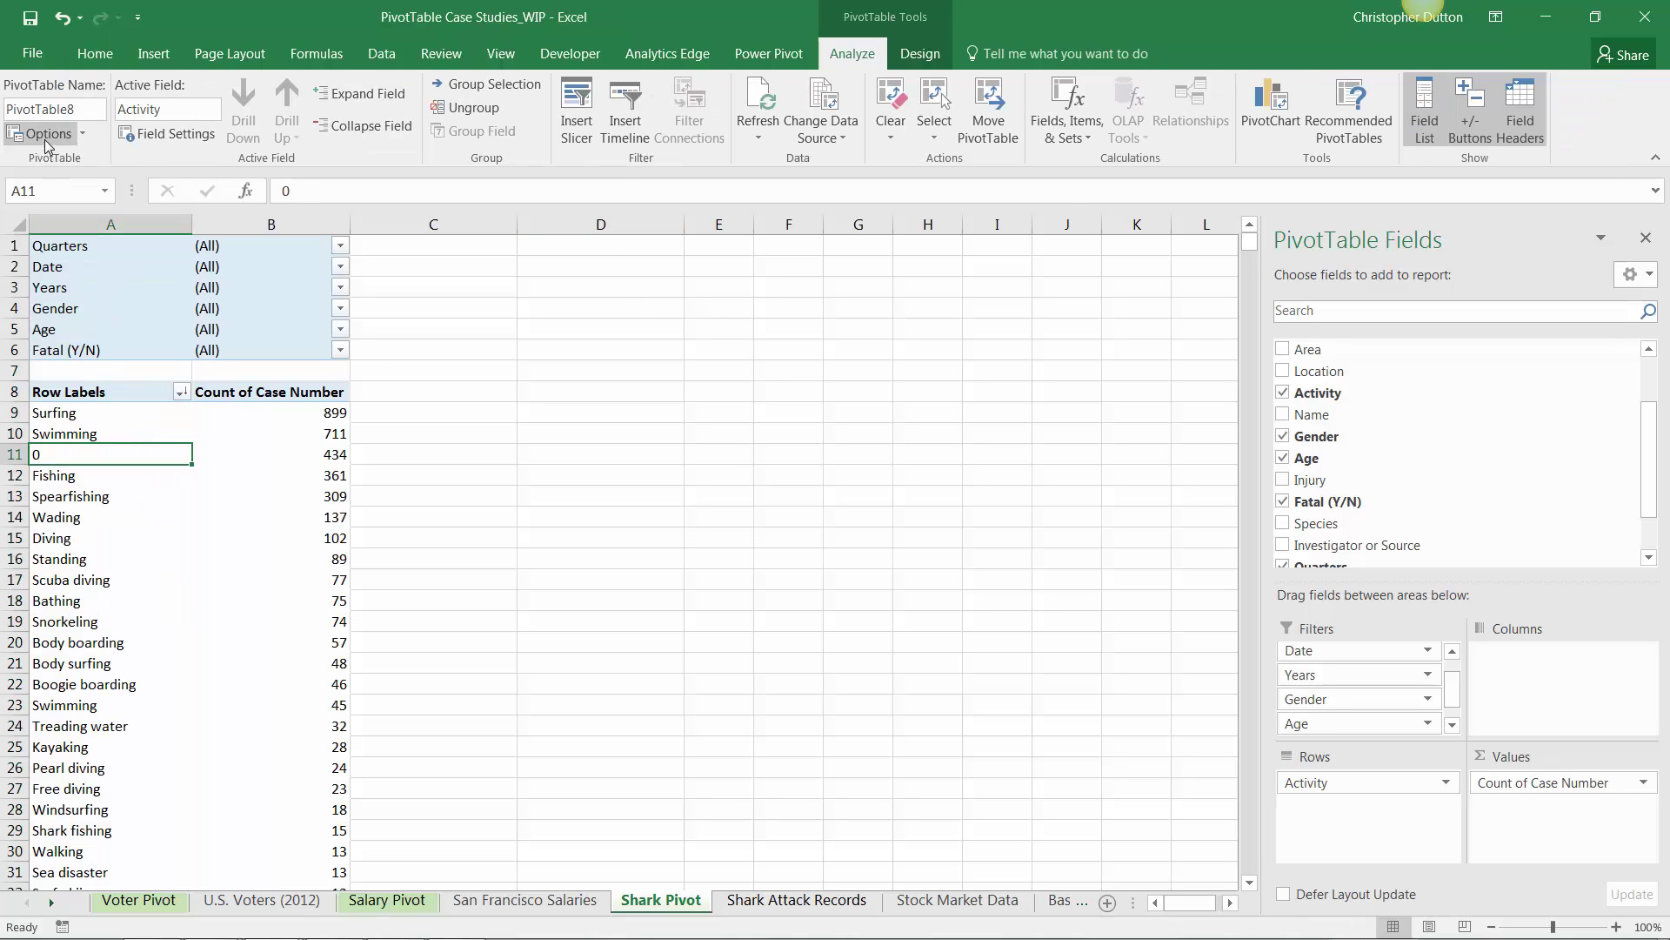
click(44, 136)
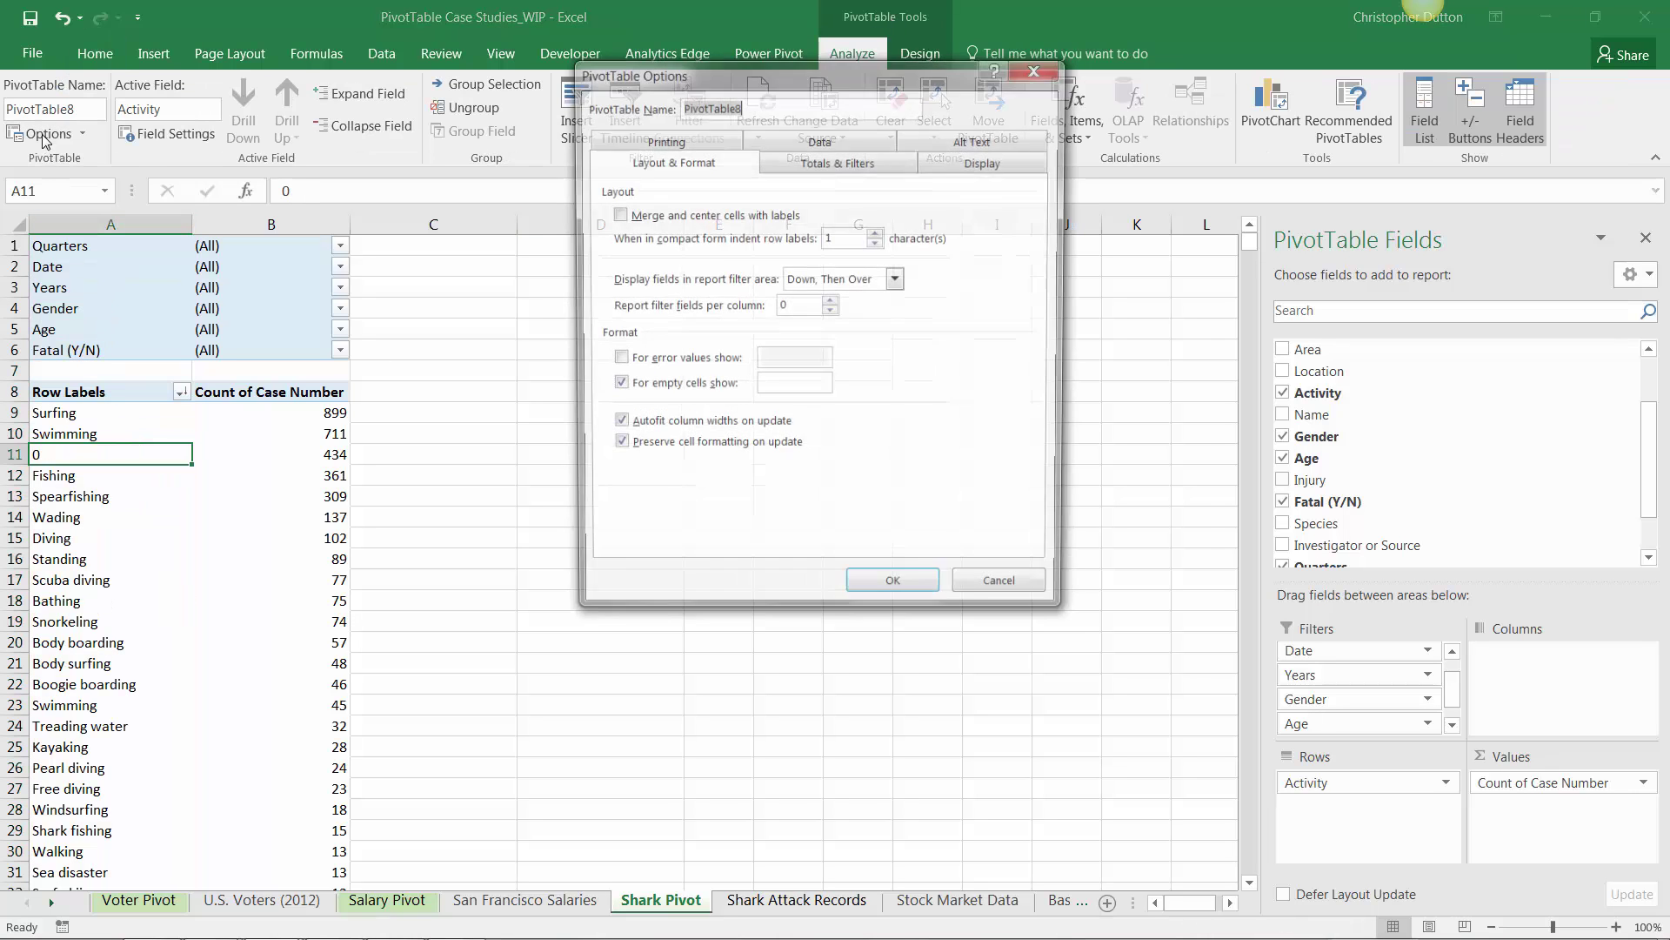
click(615, 427)
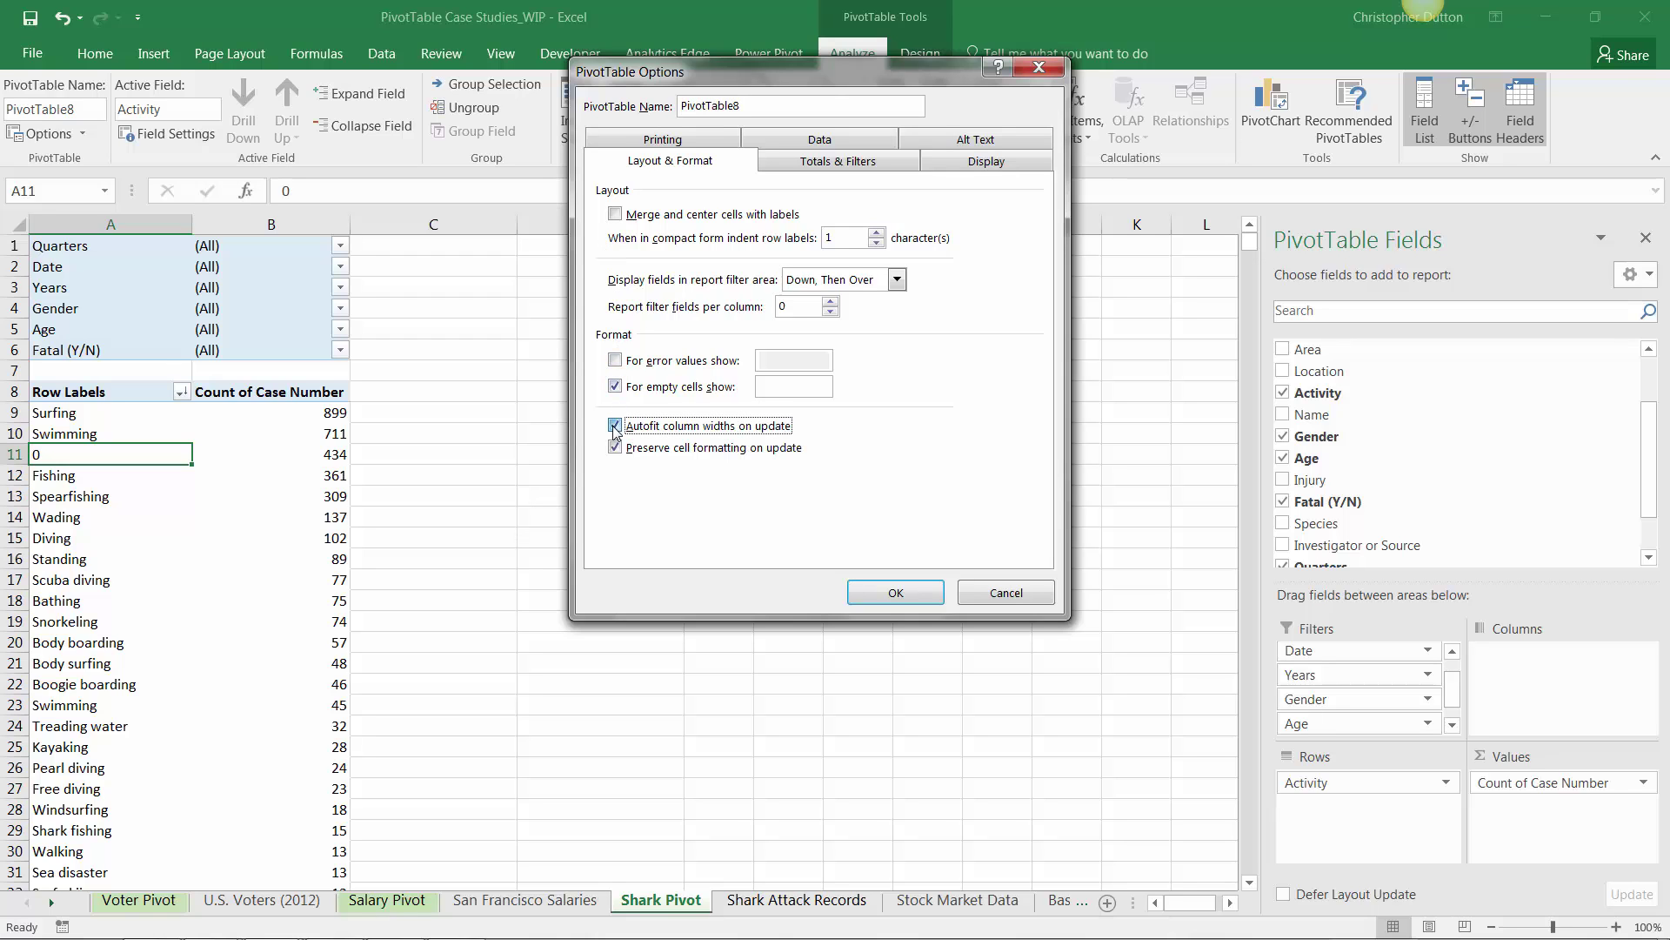
click(917, 600)
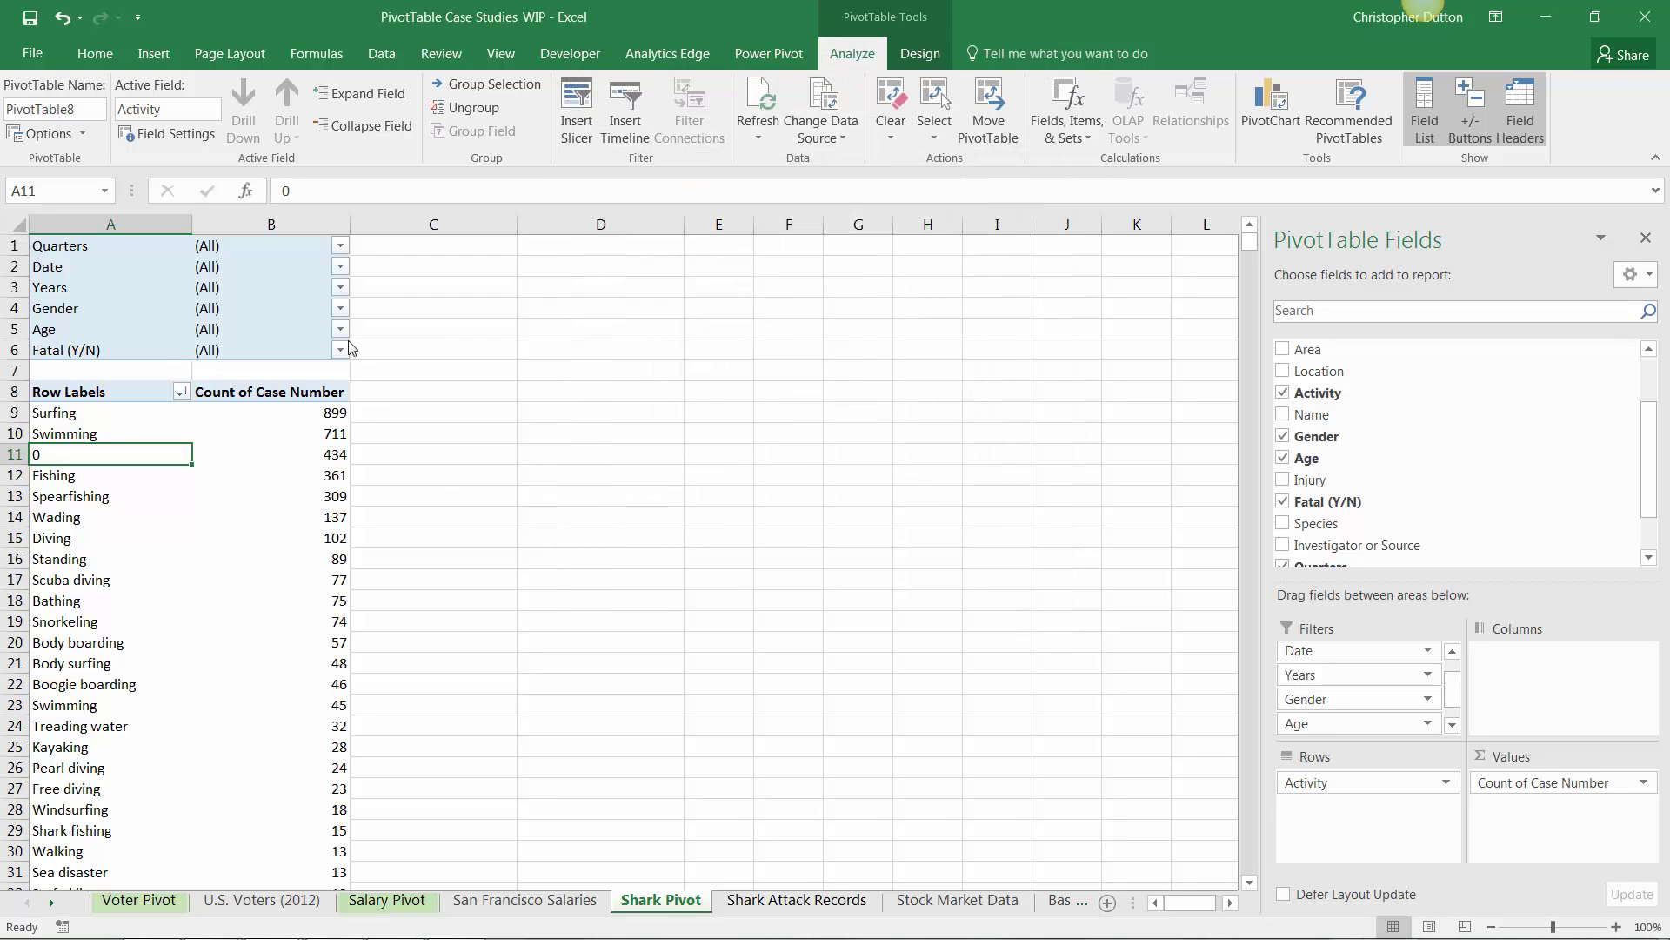
Step: Exclude Unknown from the Age filter, returning Surfing to 718 and Swimming to 495
click(341, 329)
drag(335, 406, 333, 486)
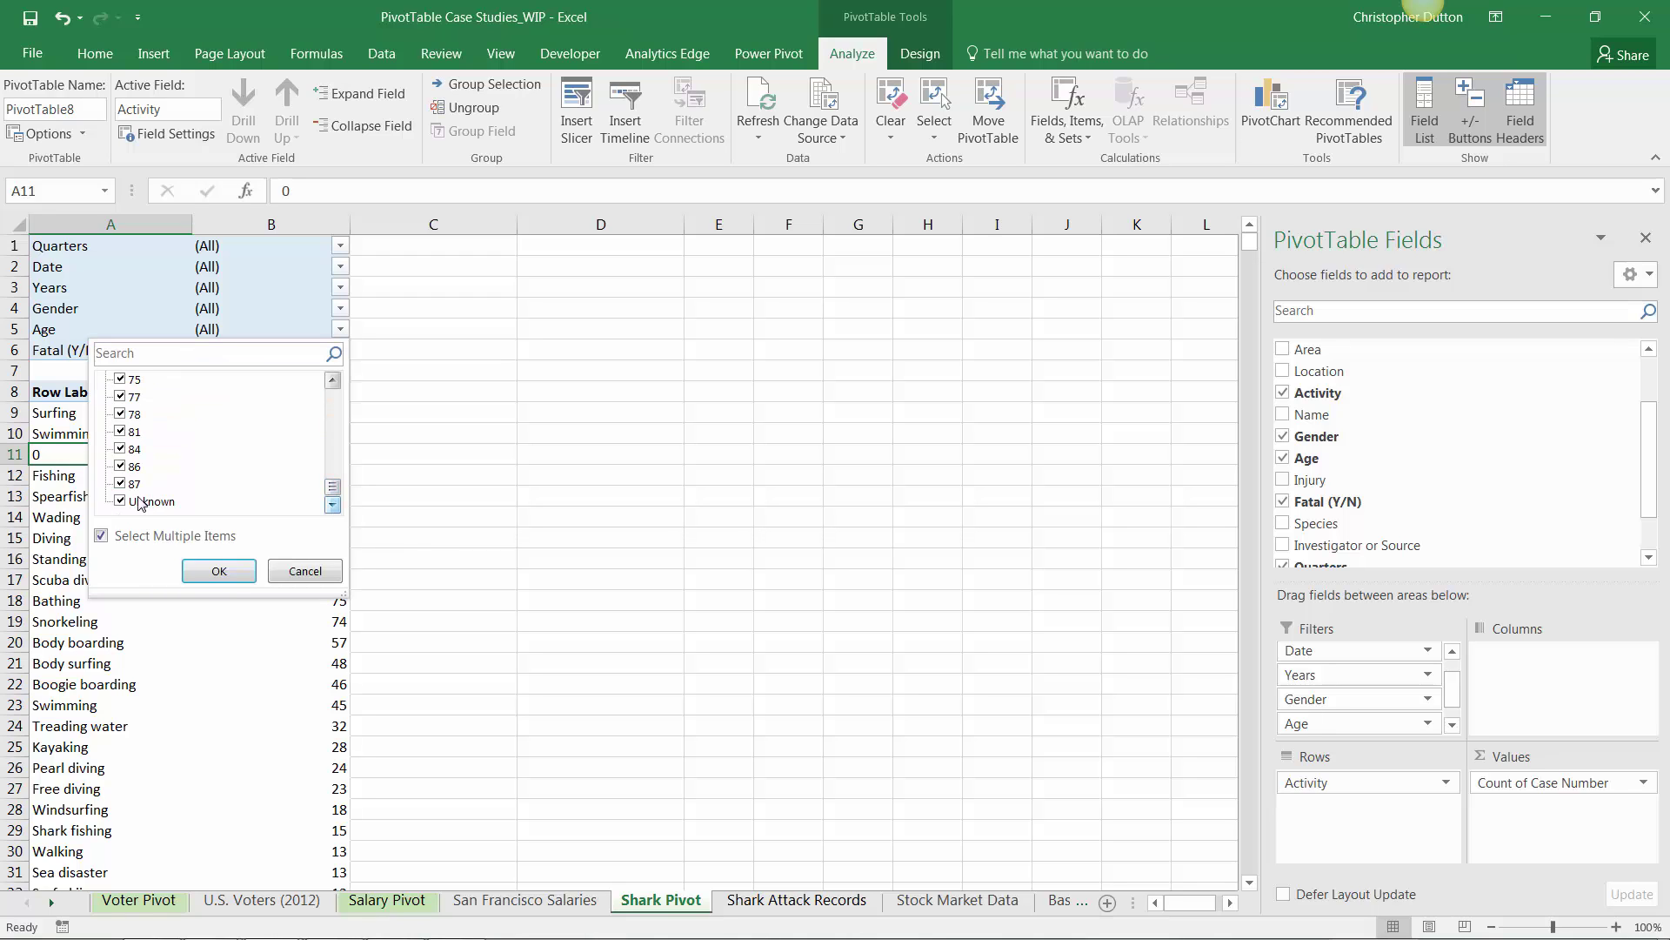
click(139, 502)
click(219, 571)
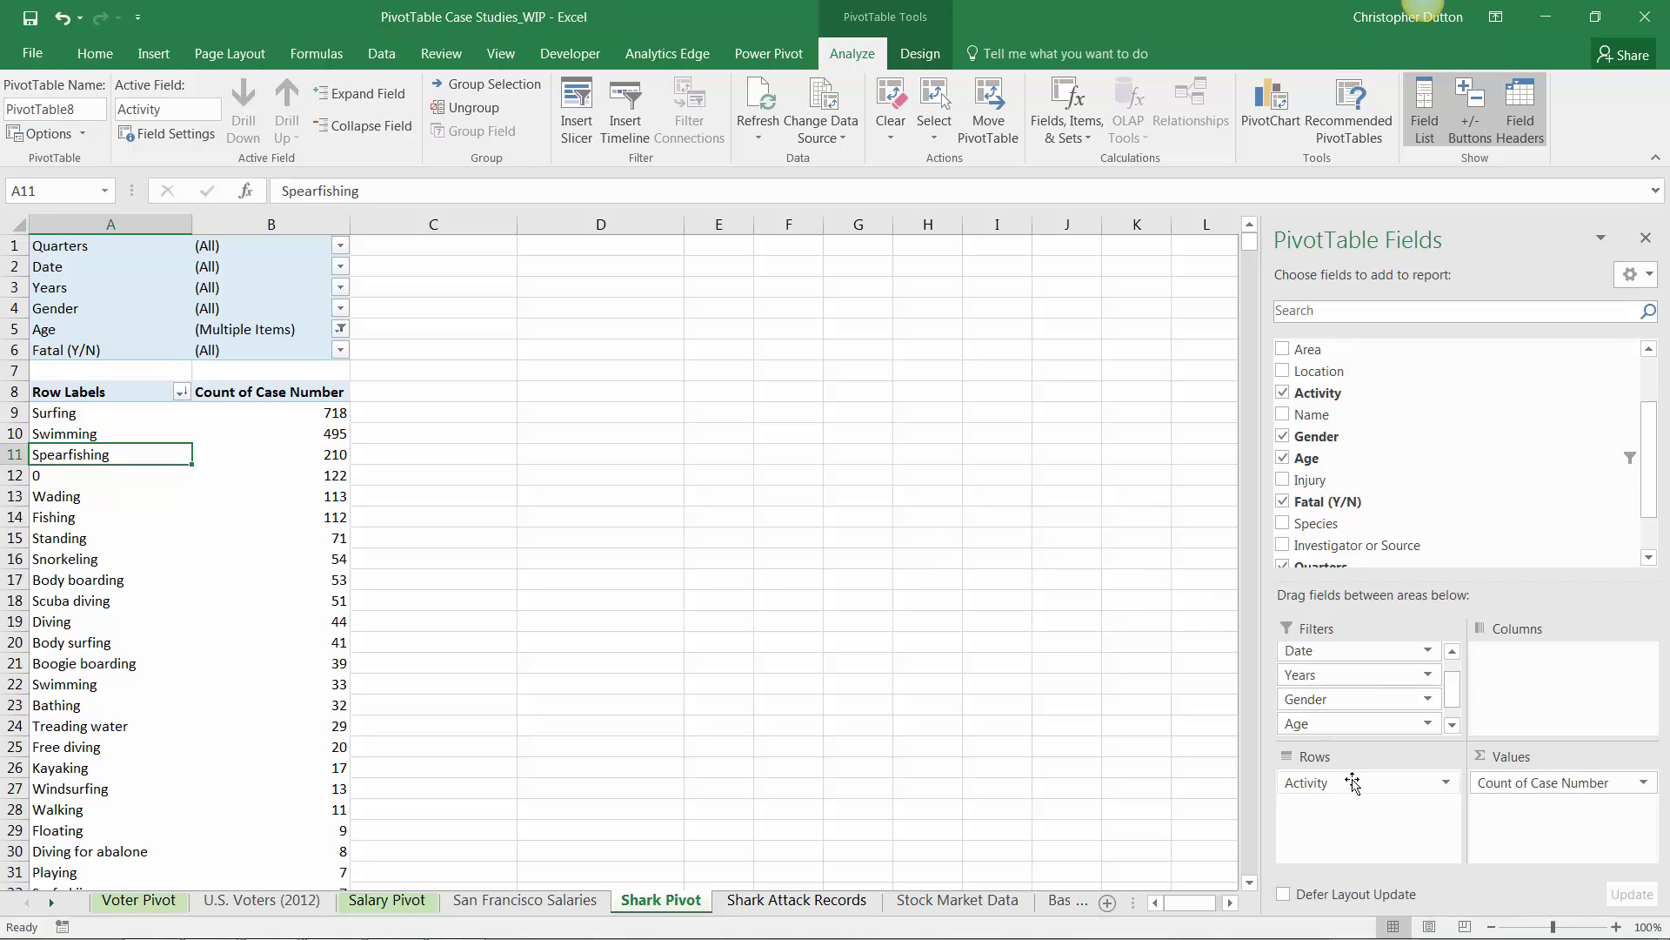
Step: Swap Activity for Name in rows, filter to one victim, and nest Activity beneath the name
drag(1353, 782, 1353, 470)
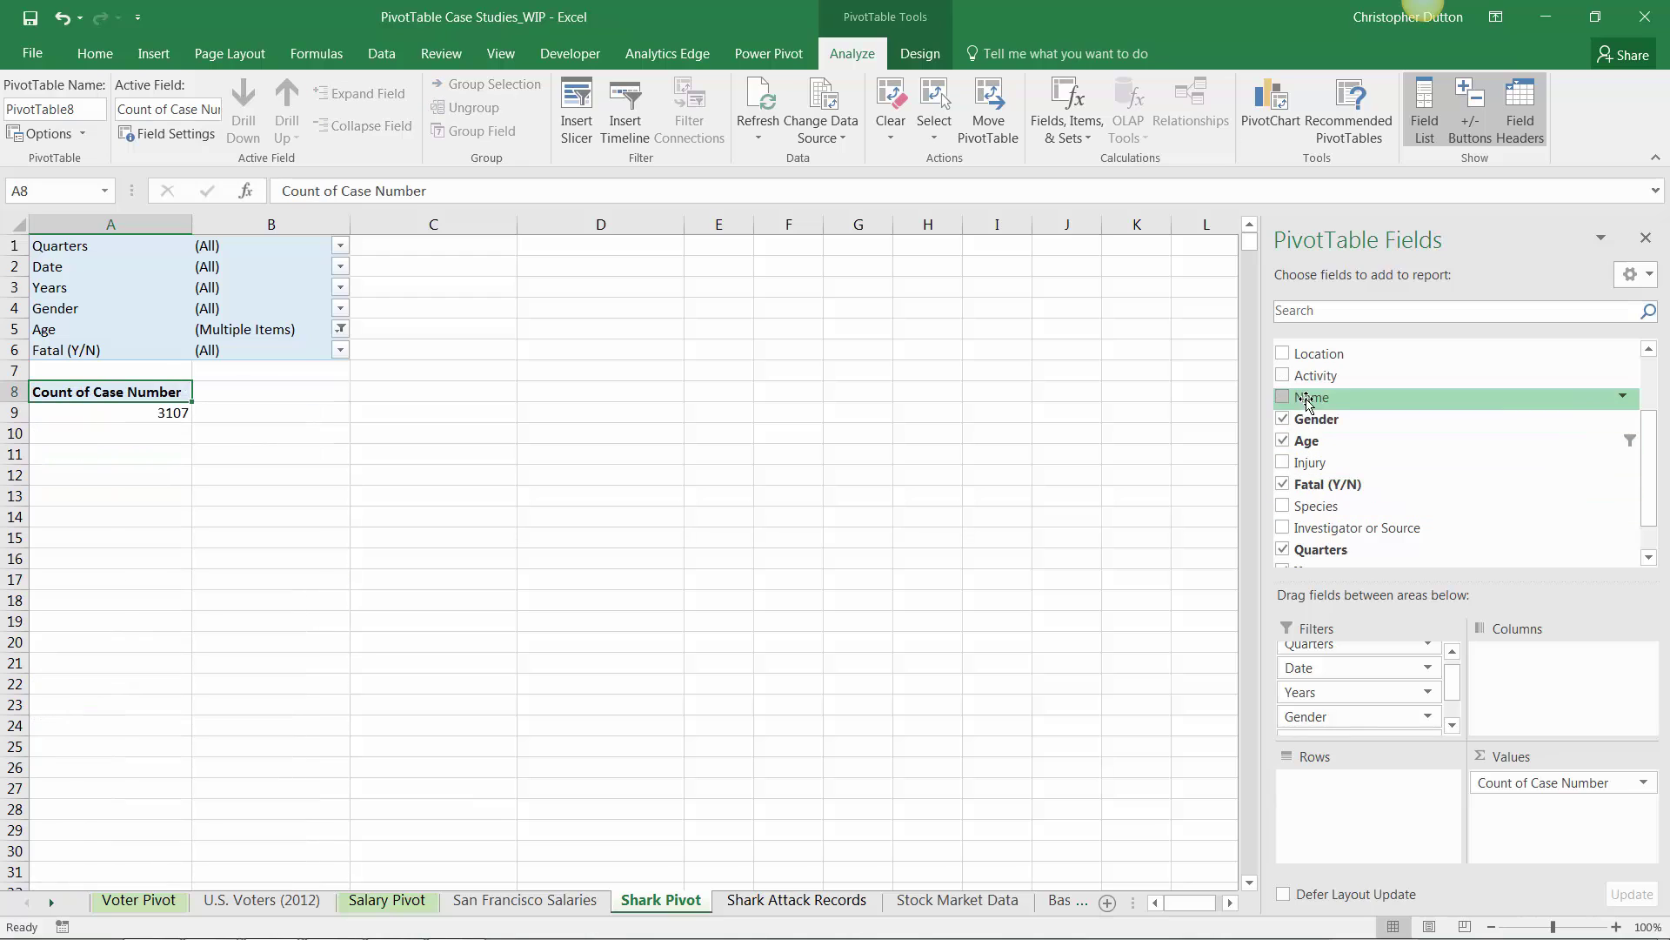
drag(1308, 402, 1327, 783)
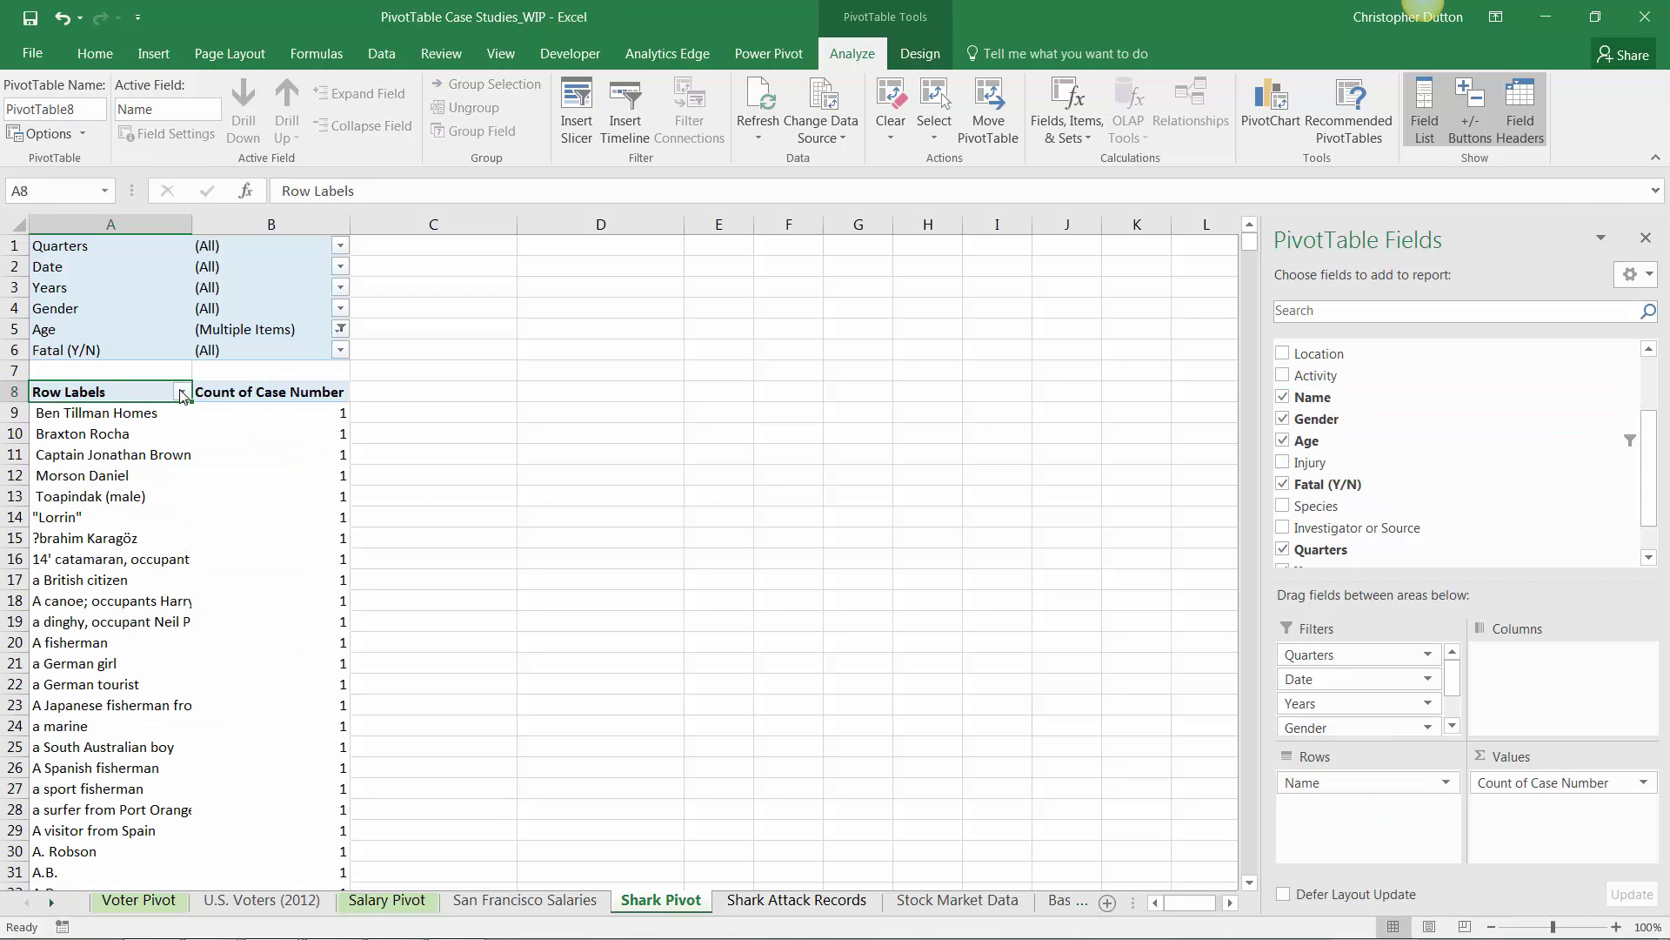
click(178, 389)
text(coss)
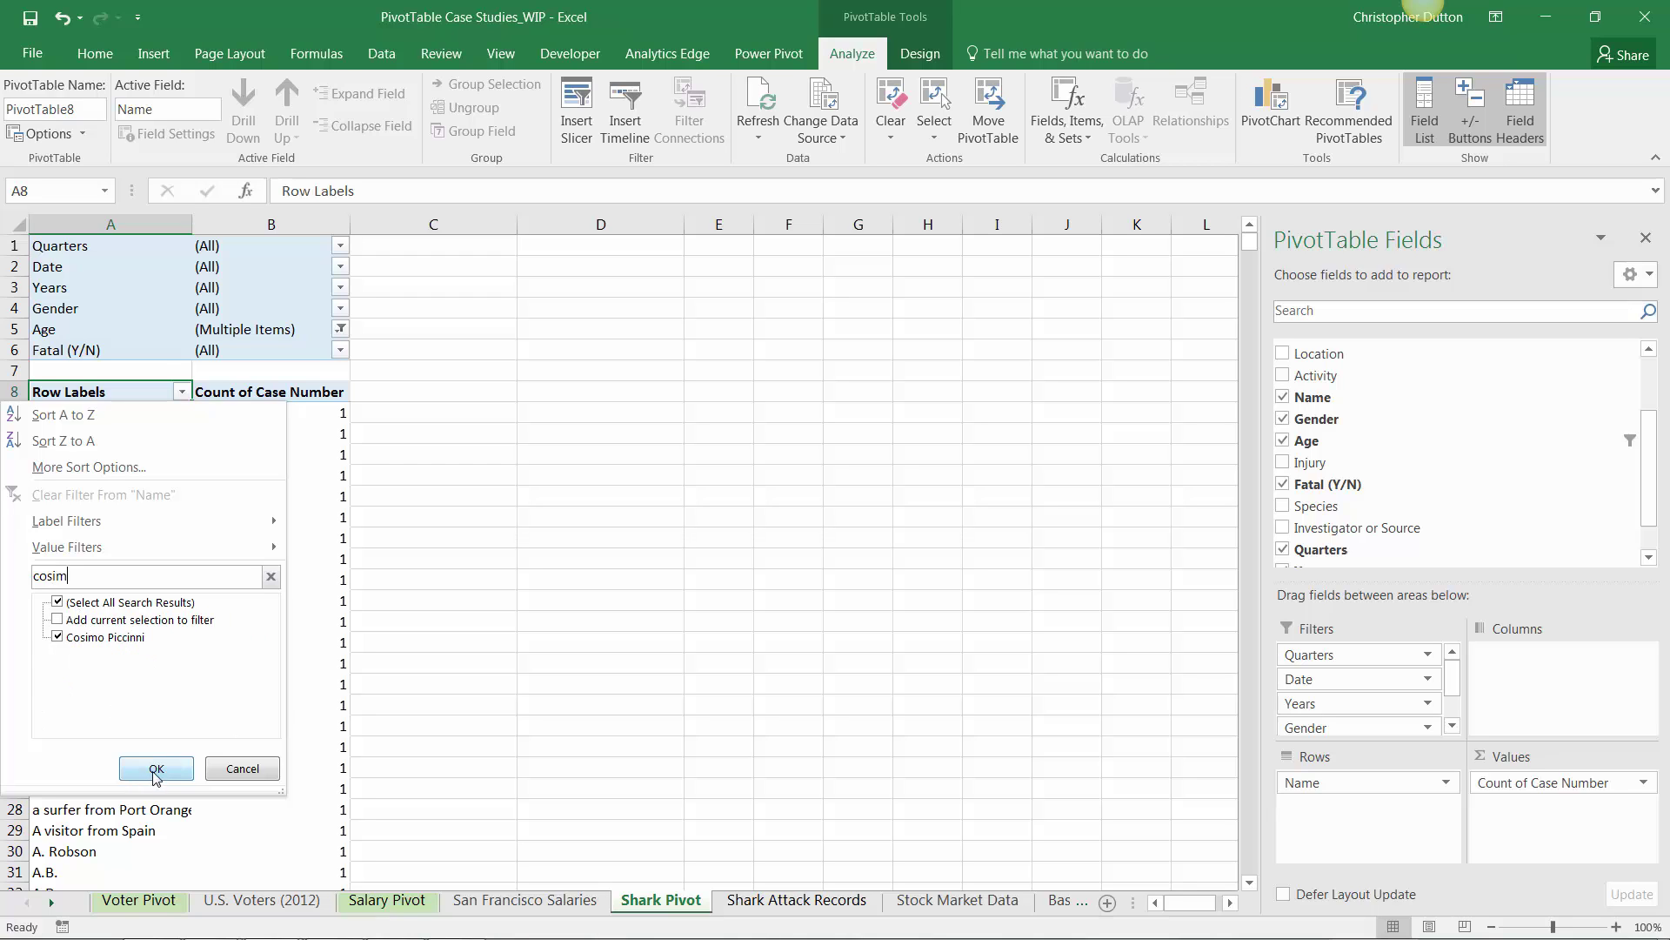
click(156, 768)
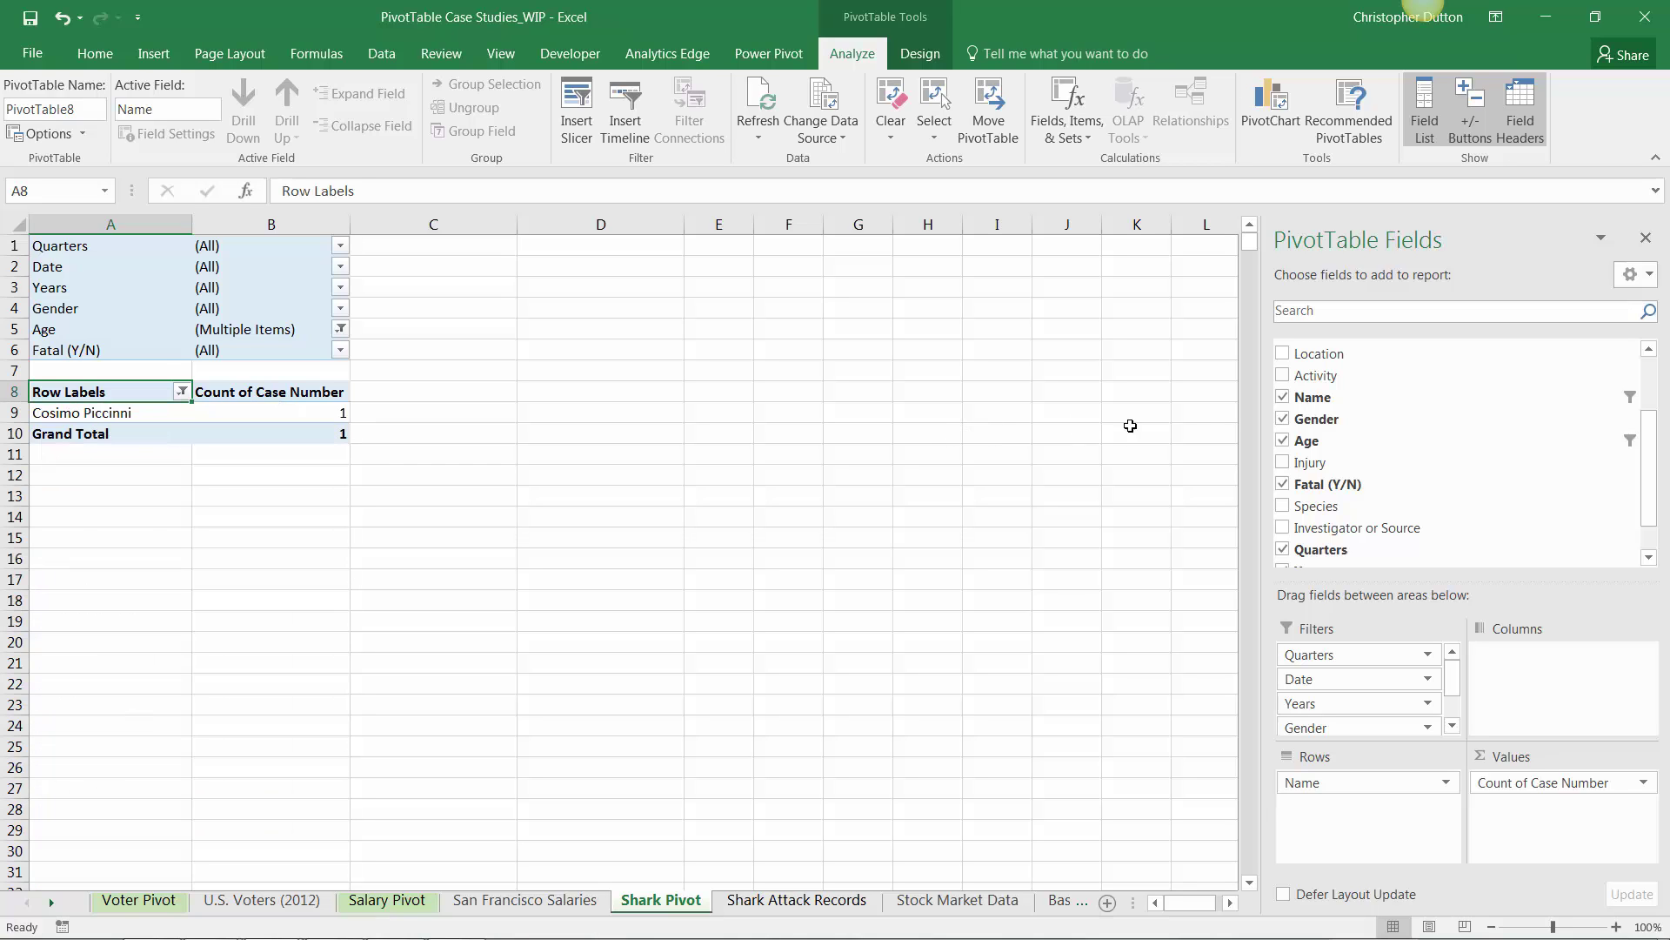
drag(1325, 375, 1390, 809)
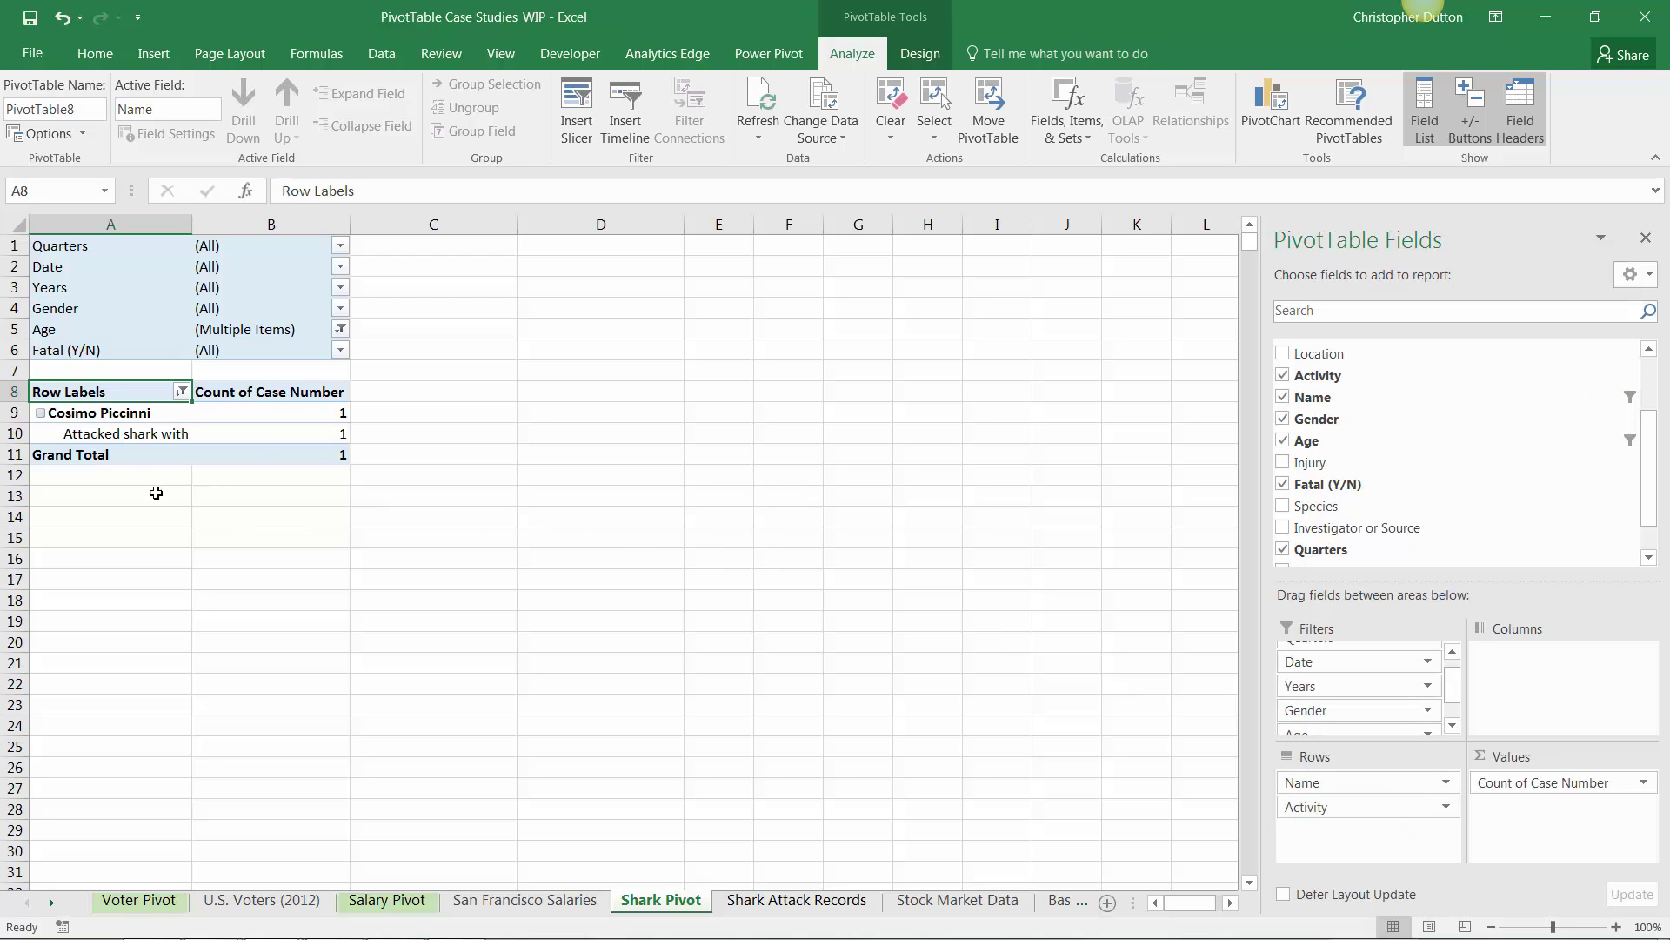
drag(193, 224, 378, 224)
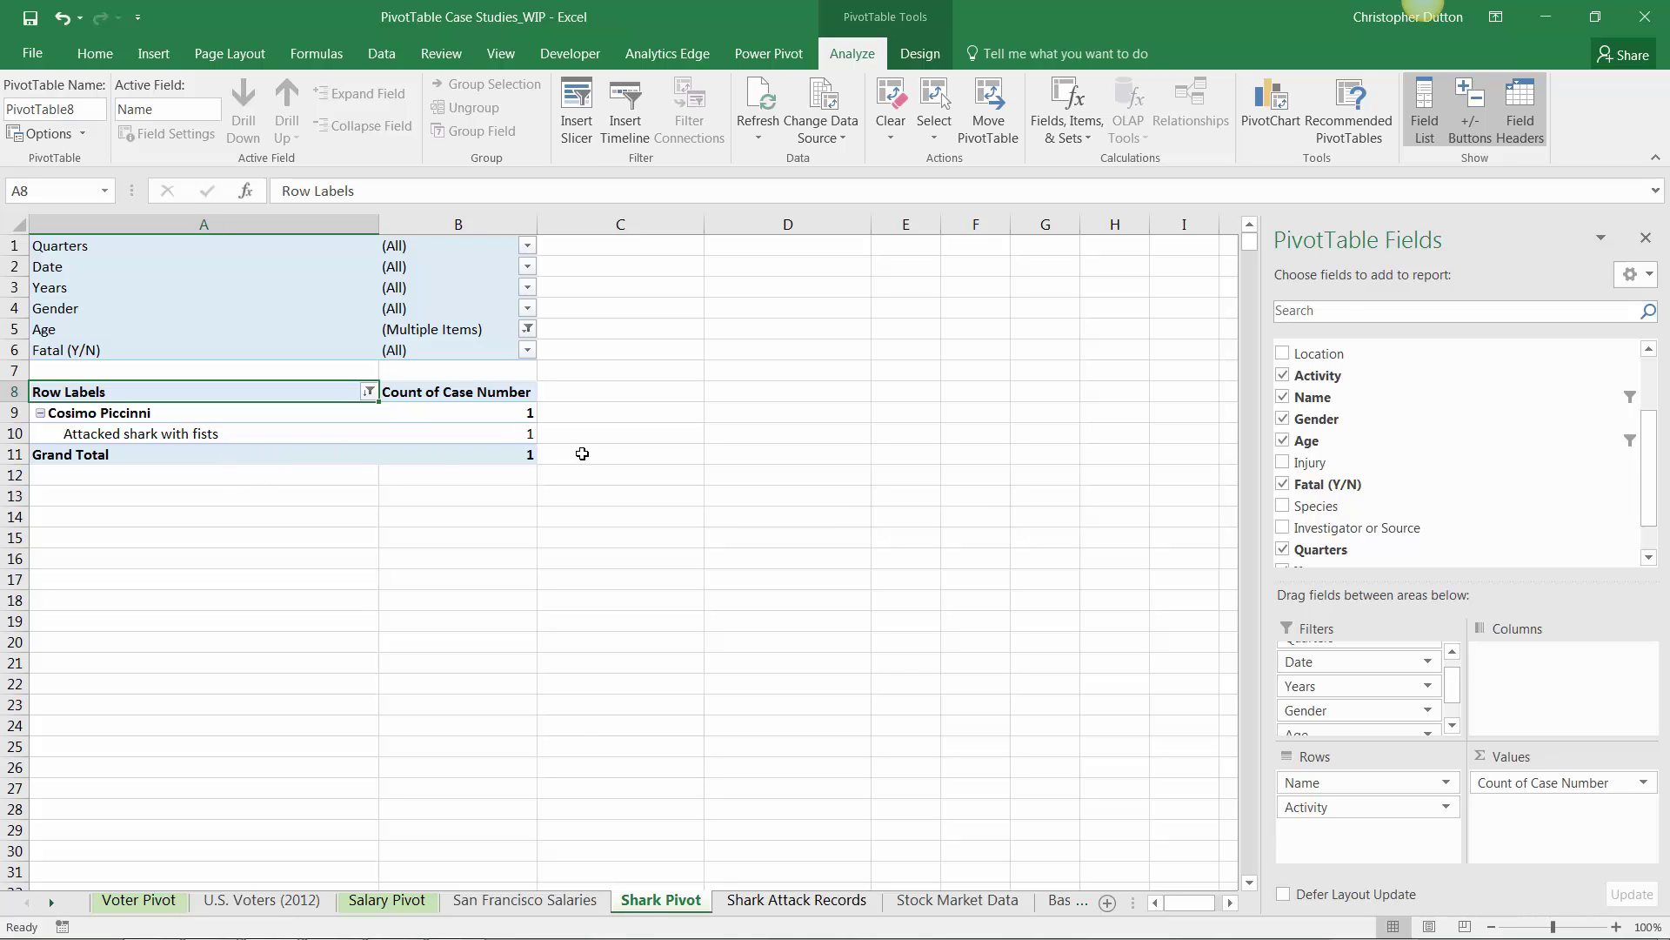